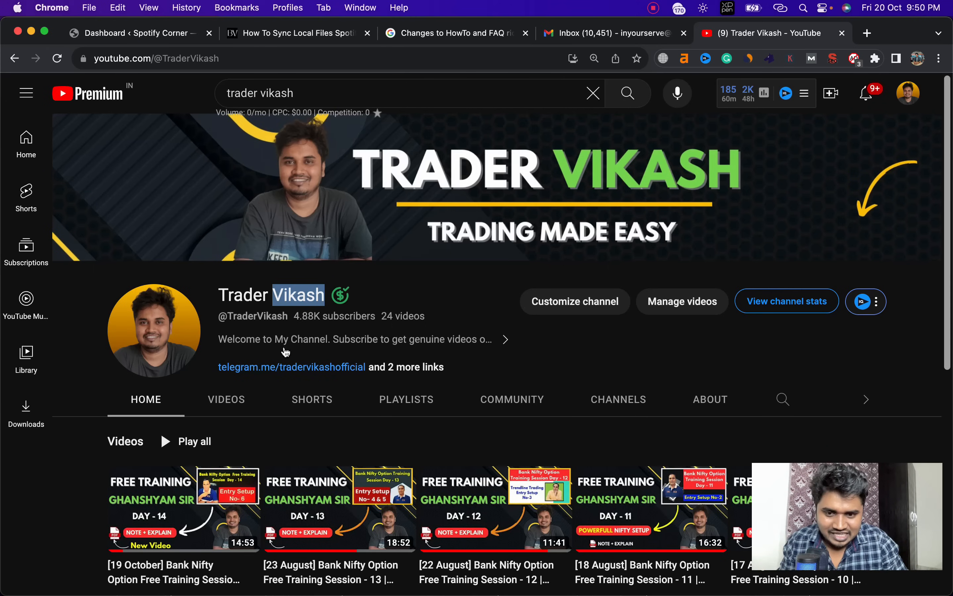
Look through the Trader Vikash channel's list of uploaded videos, down to the oldest ones
left_click(244, 395)
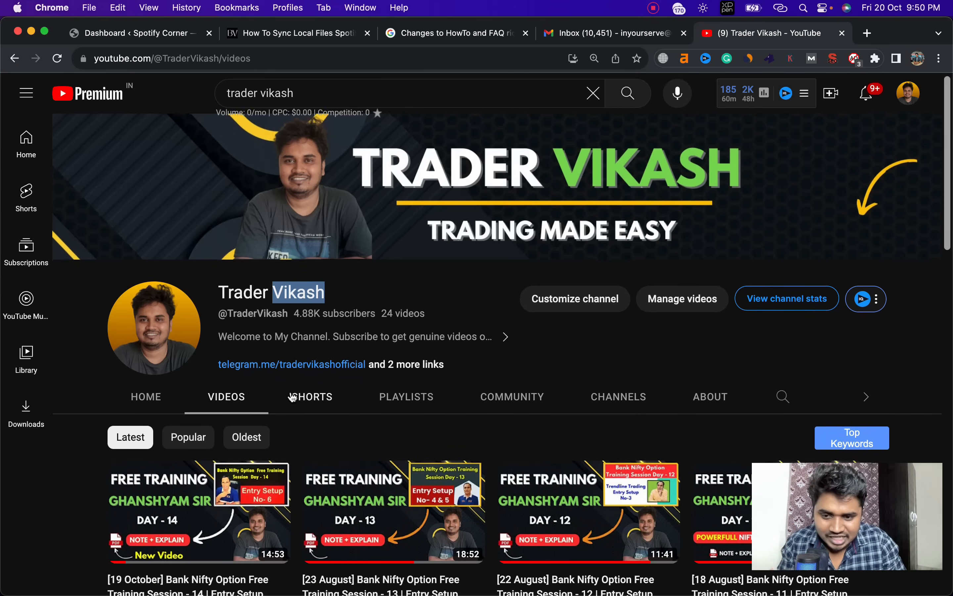
scroll(292, 398, "down", 8)
scroll(291, 395, "down", 10)
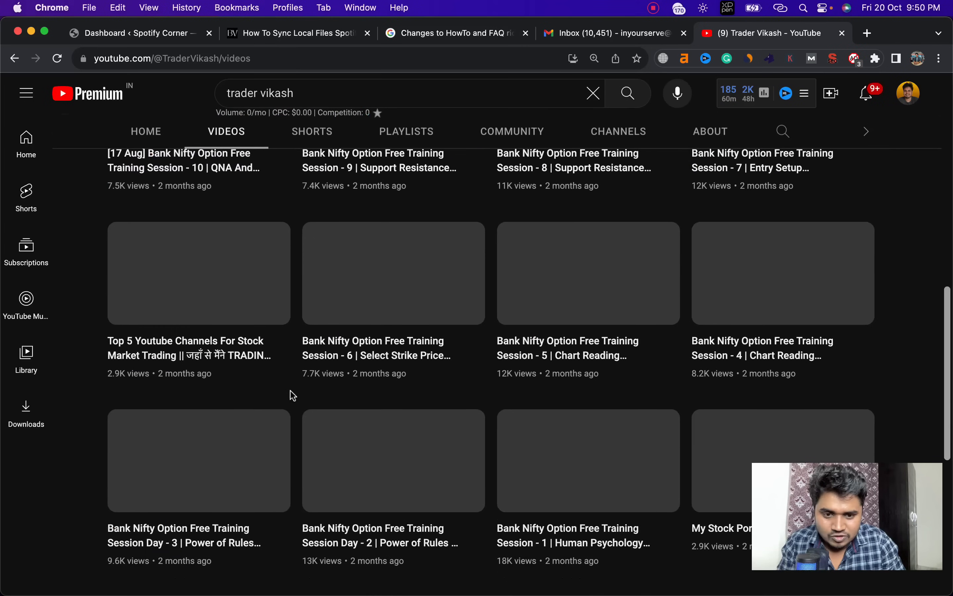
scroll(291, 394, "down", 7)
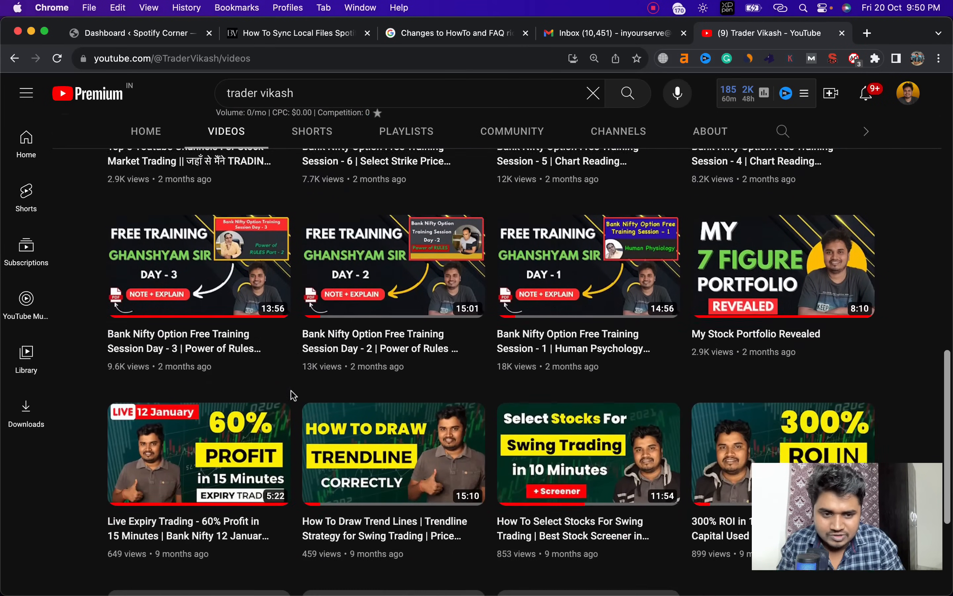
scroll(593, 363, "up", 1)
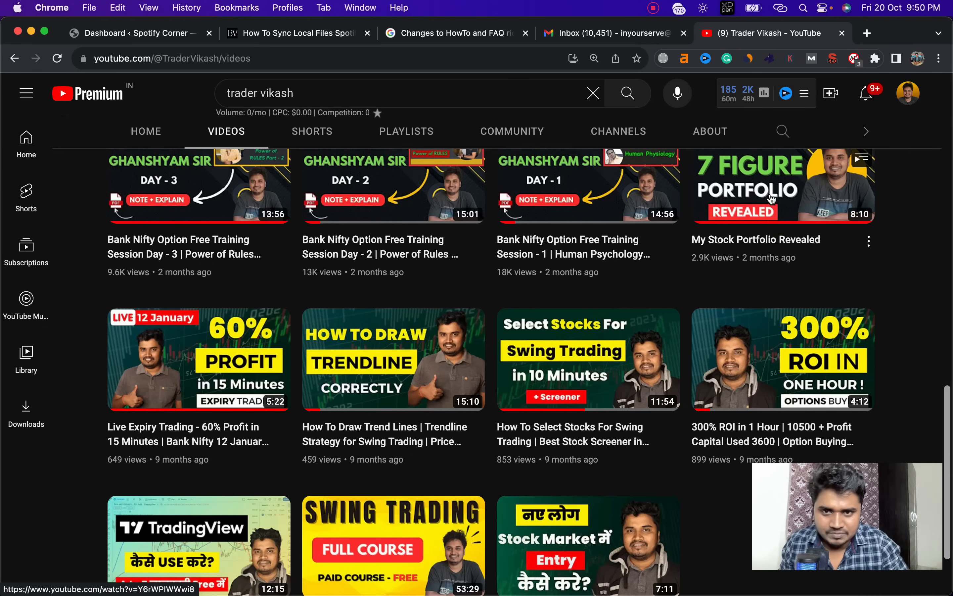
Search YouTube for "content writting blogger vikash"
left_click(487, 90)
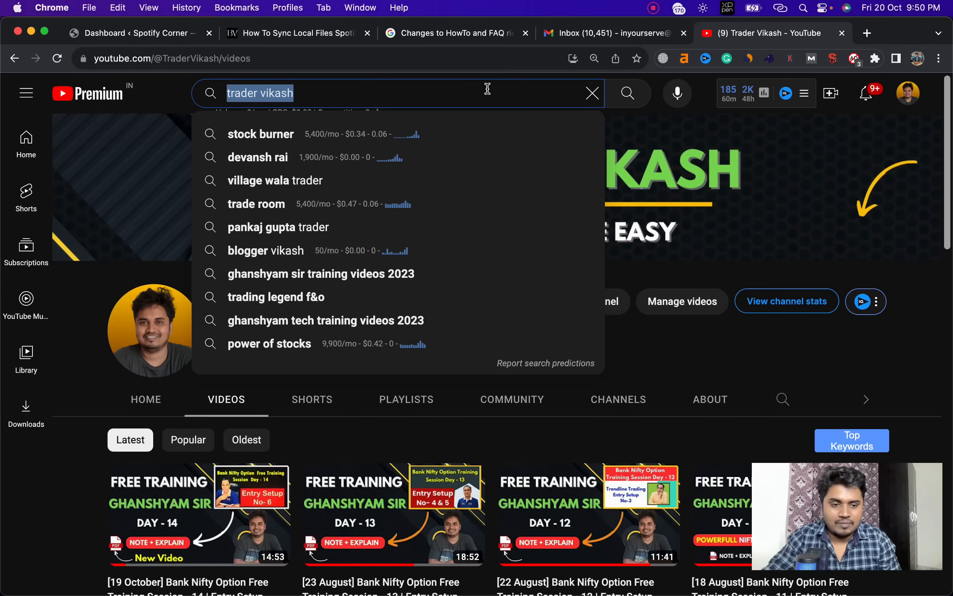
type("contetn")
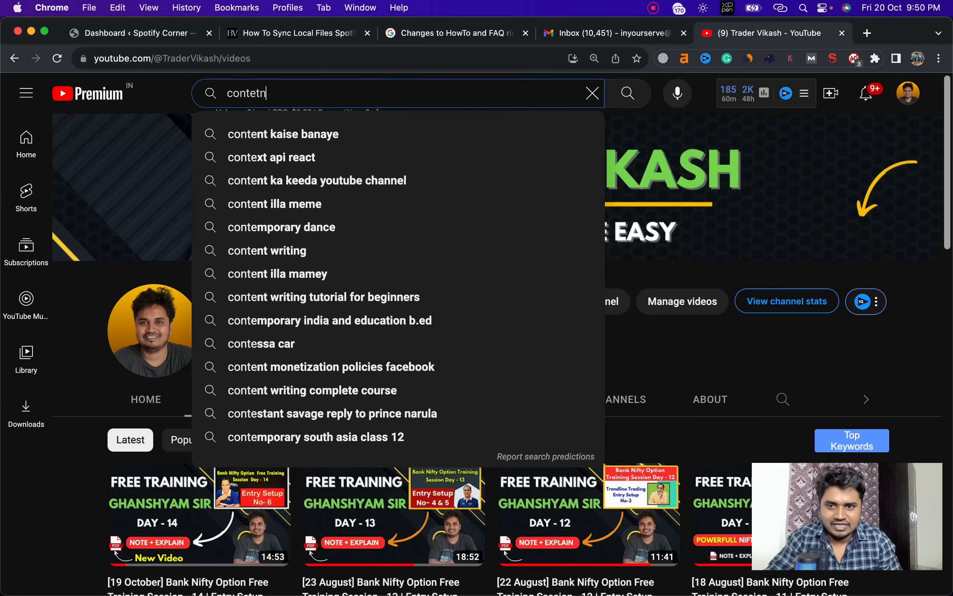
key("BackSpace")
key("BackSpace")
type("nt writting")
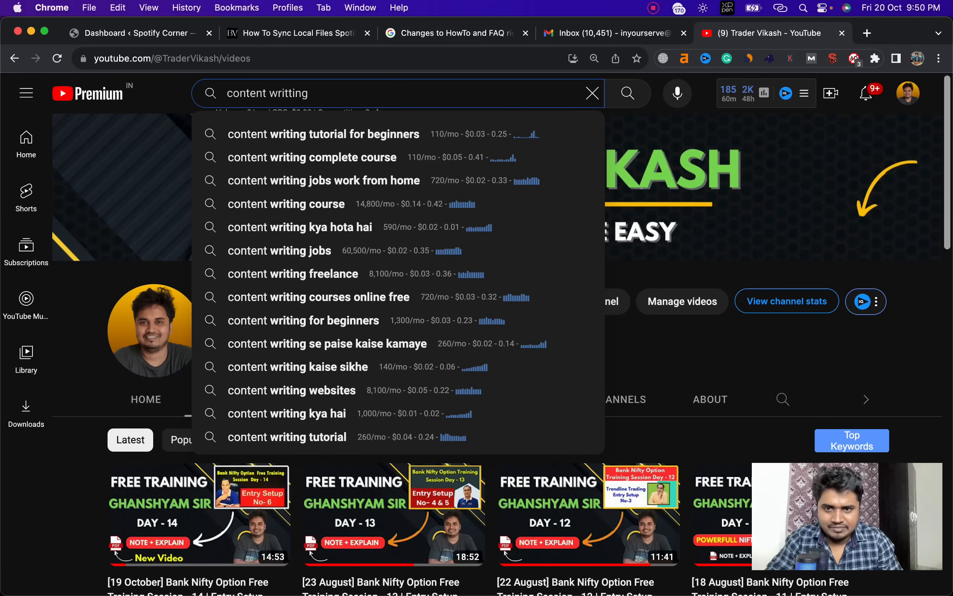
type(" blogger vikash")
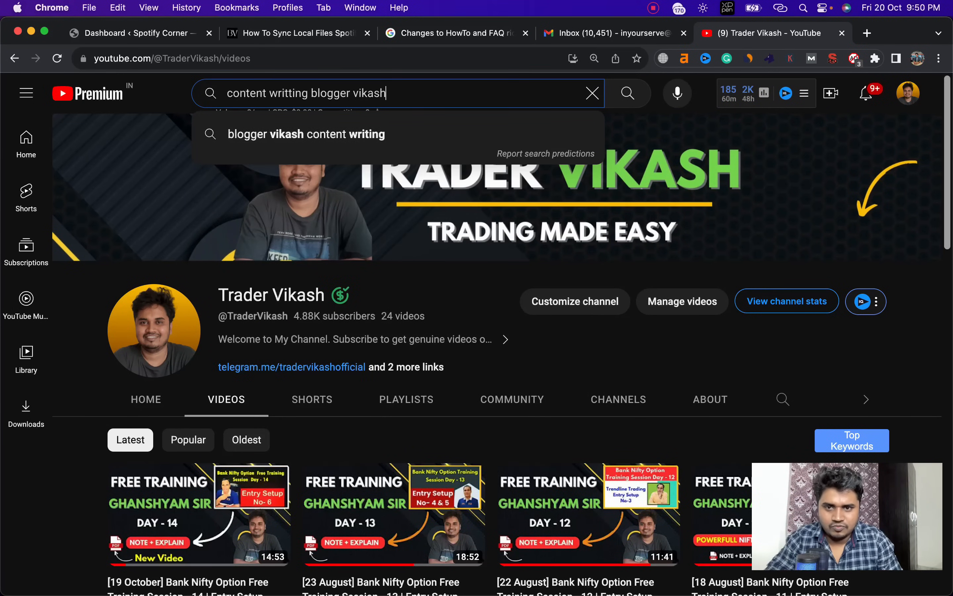
key("Return")
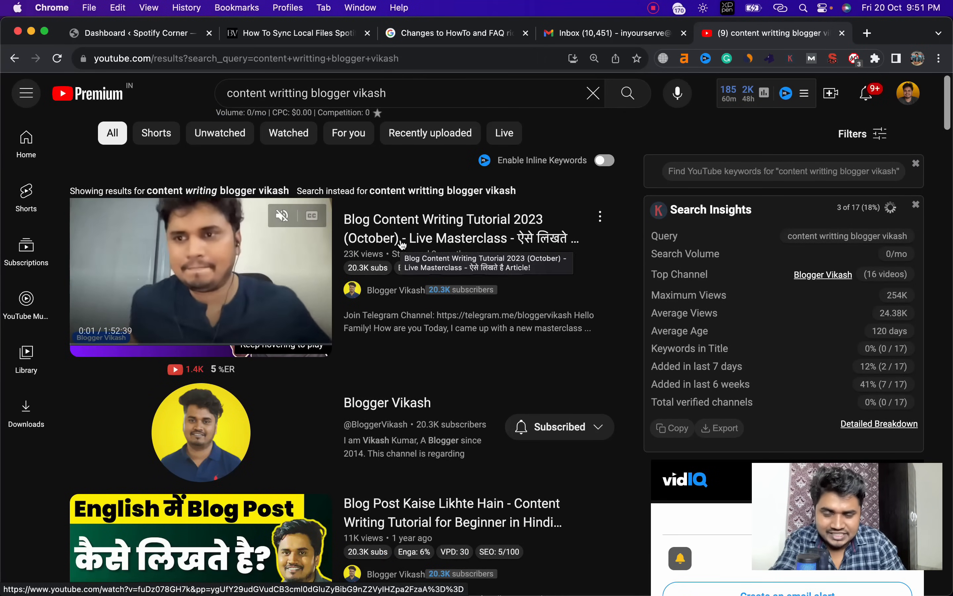
Look over the published article "How To Sync Local Files Spotify" and select its body text starting from the first paragraph
left_click(318, 41)
scroll(356, 200, "down", 15)
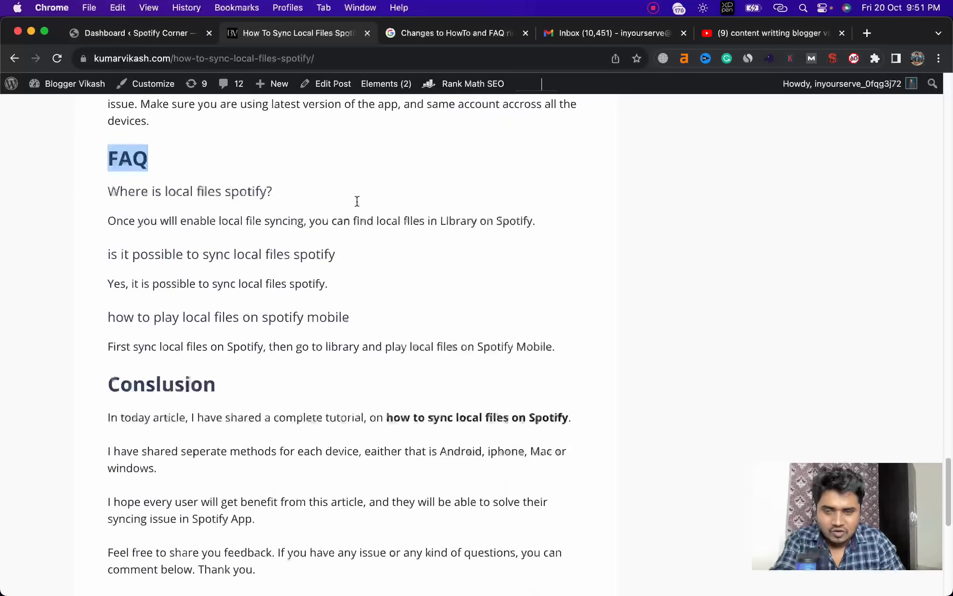
scroll(357, 201, "up", 5)
scroll(357, 201, "up", 20)
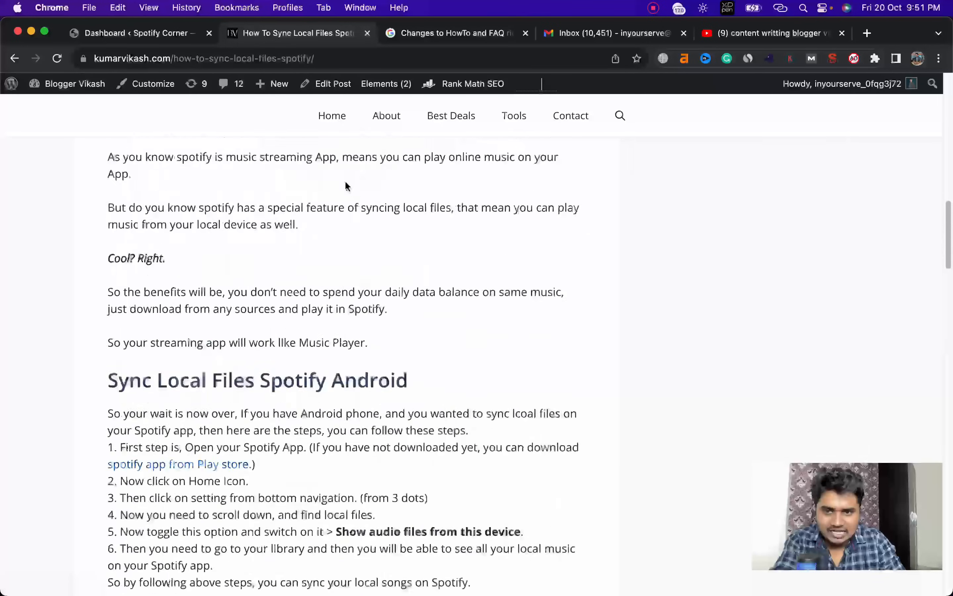
scroll(345, 185, "up", 5)
scroll(345, 186, "down", 10)
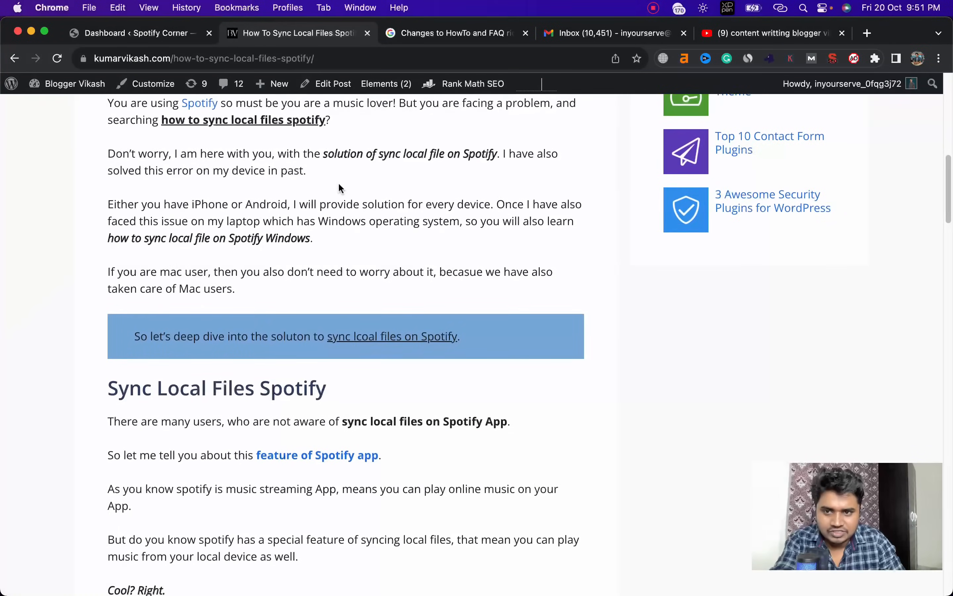
scroll(342, 187, "up", 5)
scroll(341, 188, "down", 3)
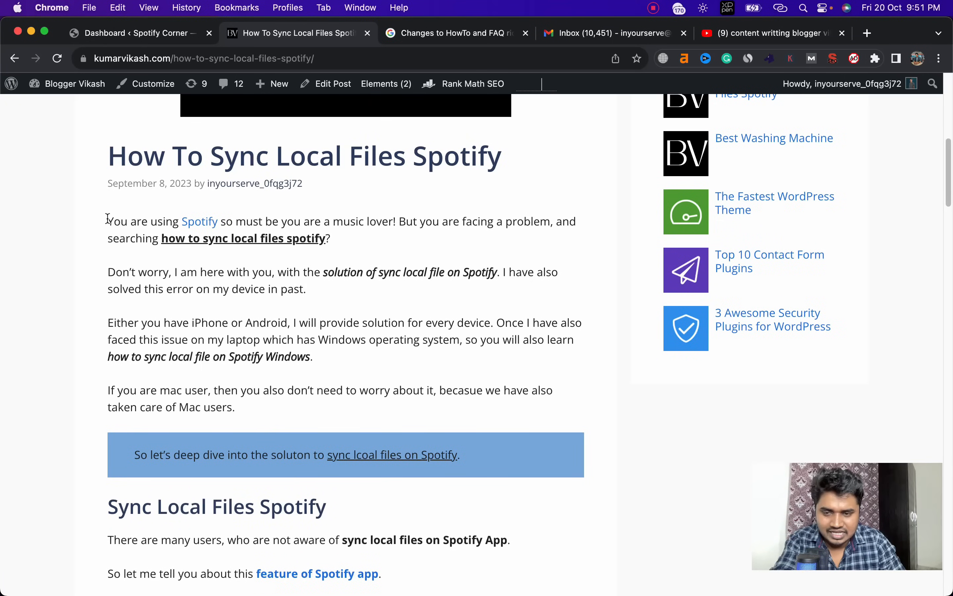
left_click_drag(107, 218, 402, 593)
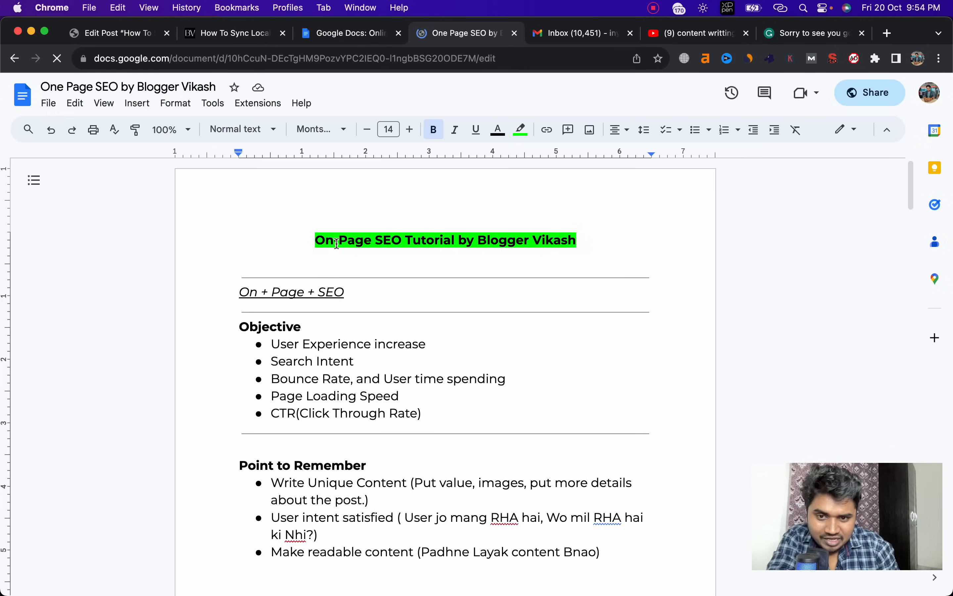
Look over the On-Page SEO tutorial document, highlighting its title and examining the Objective list
left_click_drag(314, 240, 538, 246)
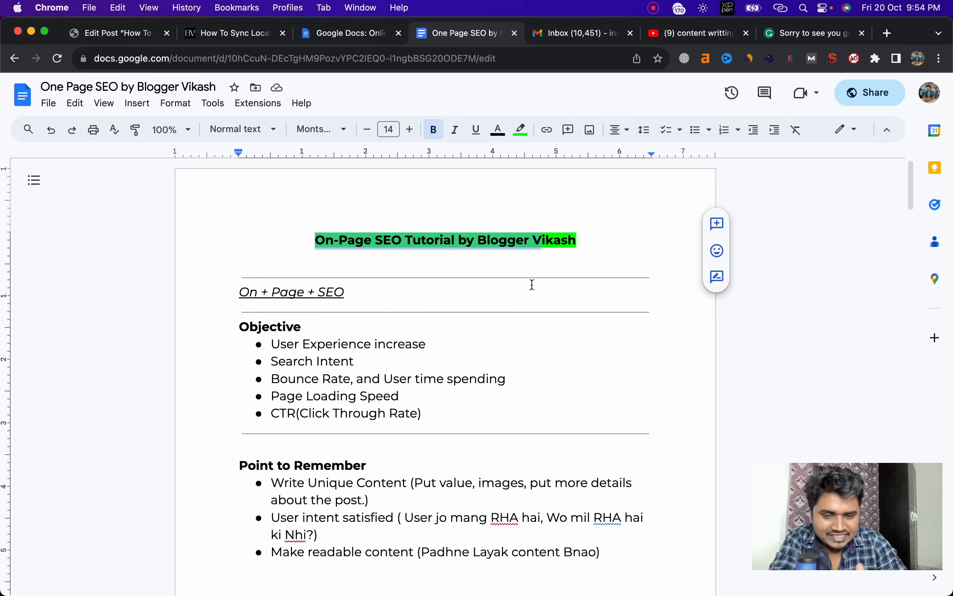
left_click(460, 353)
scroll(461, 354, "down", 20)
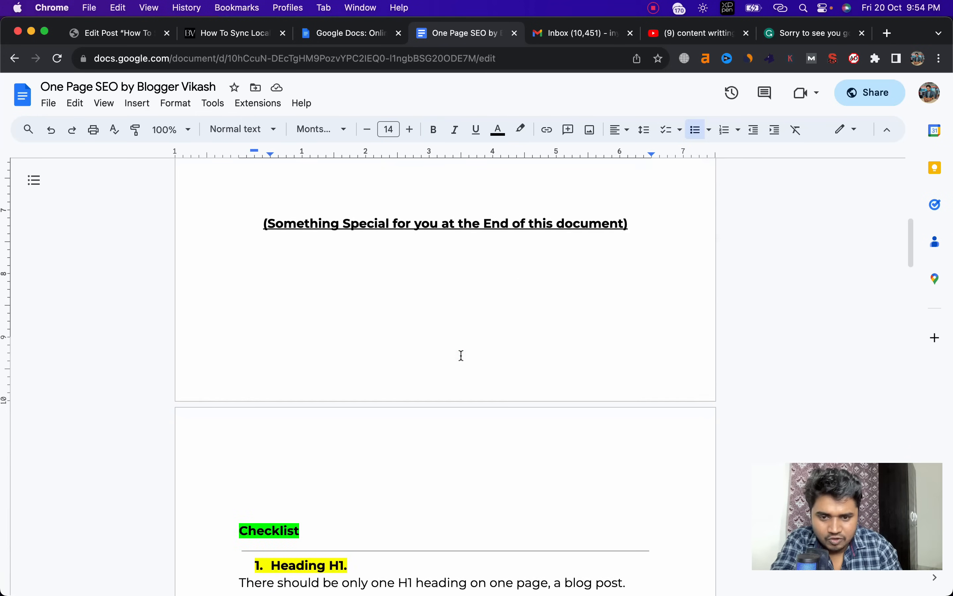
scroll(461, 355, "down", 10)
scroll(462, 354, "up", 20)
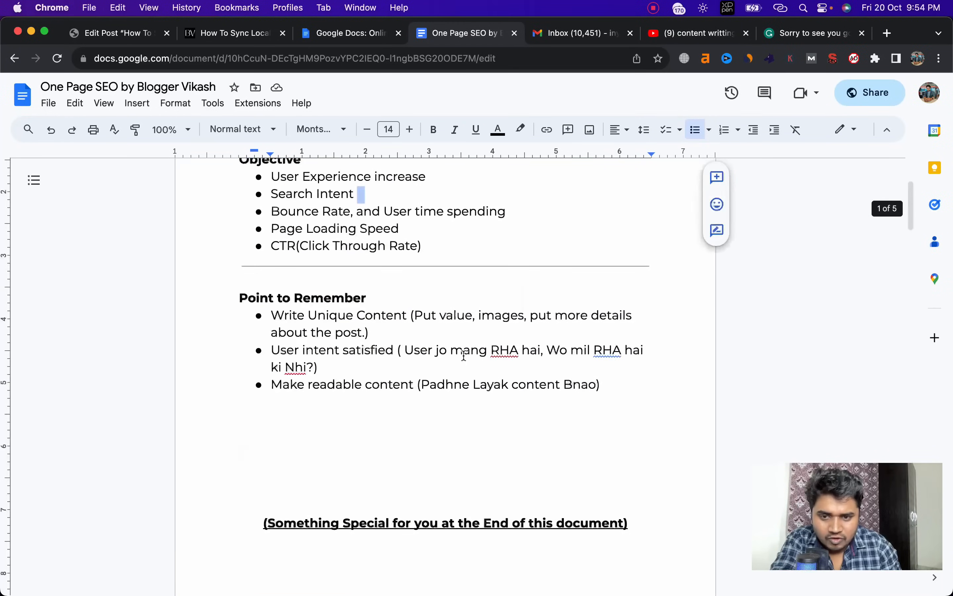
left_click(421, 365)
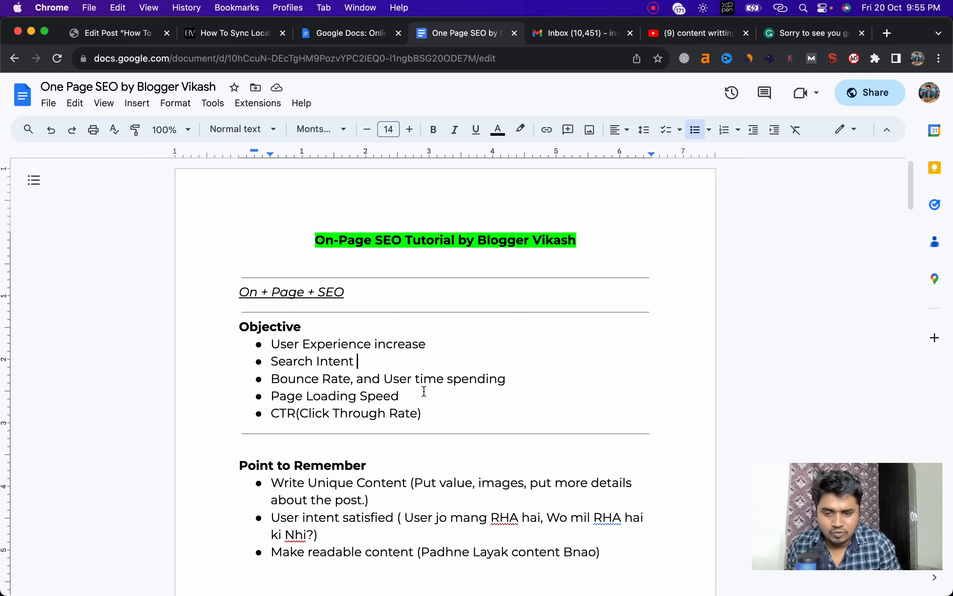
scroll(424, 391, "down", 5)
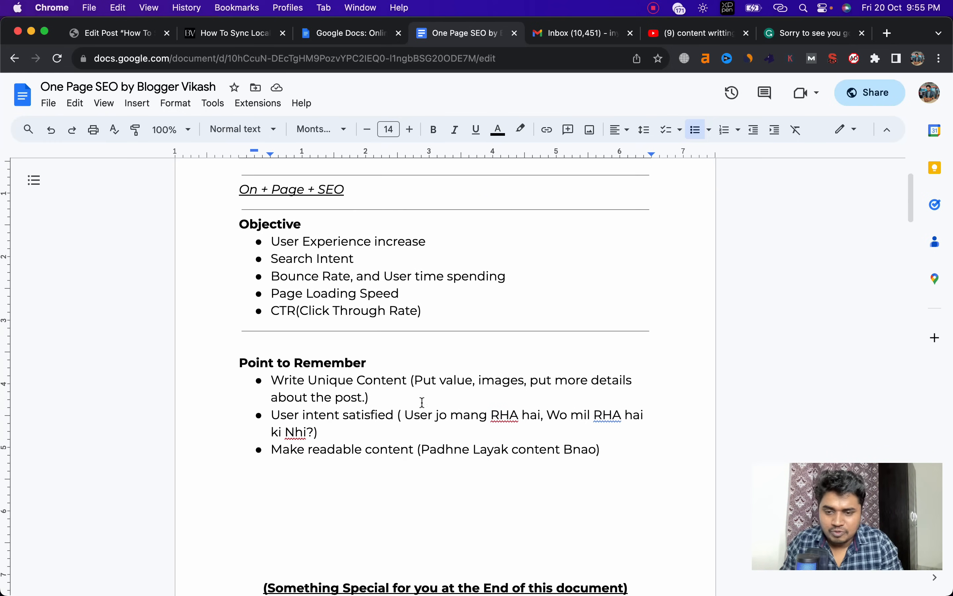
Read the Point to Remember list, highlighting the unique content and user intent bullets in turn
left_click_drag(396, 396, 277, 380)
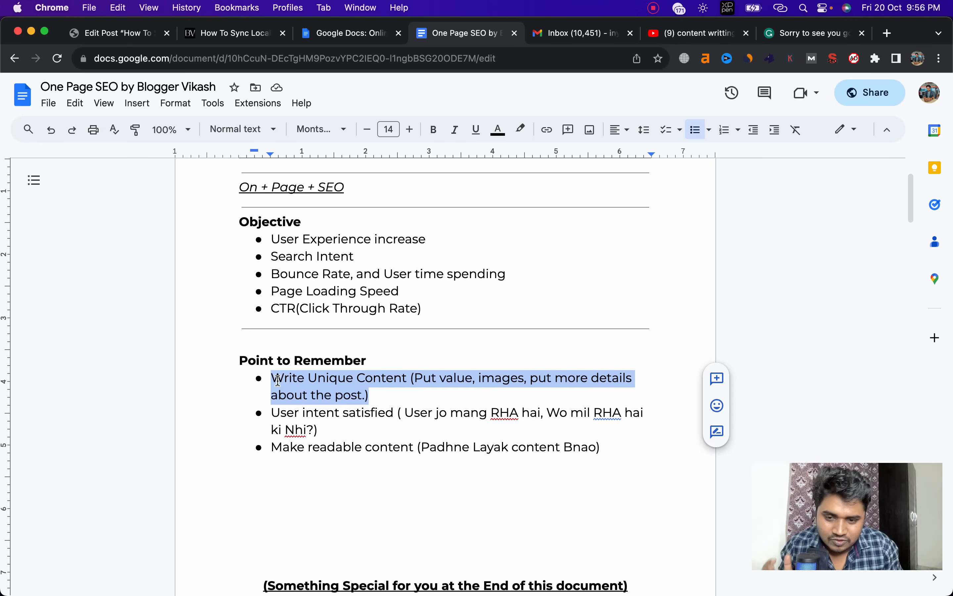
left_click(337, 428)
left_click_drag(318, 429, 293, 416)
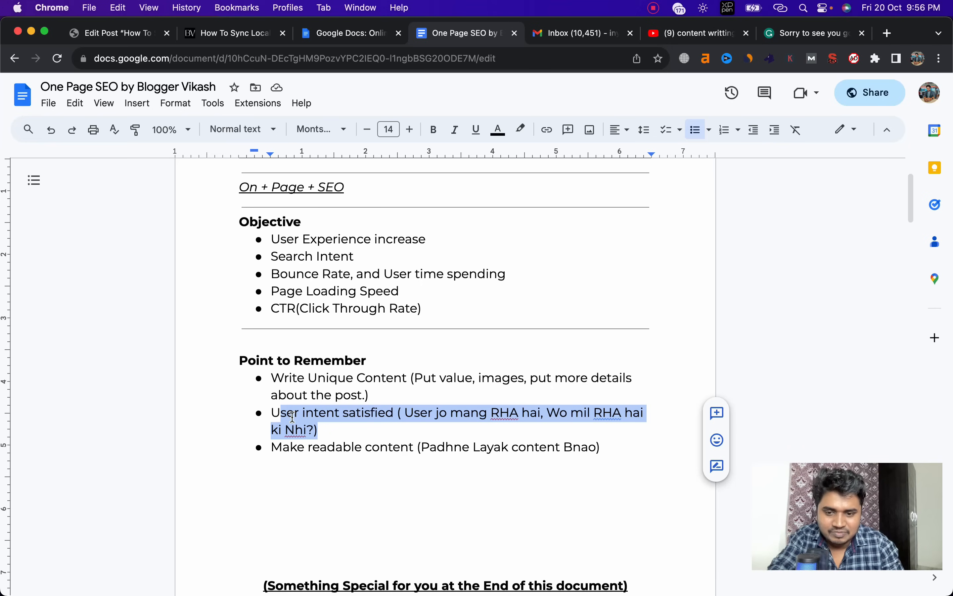
left_click(329, 450)
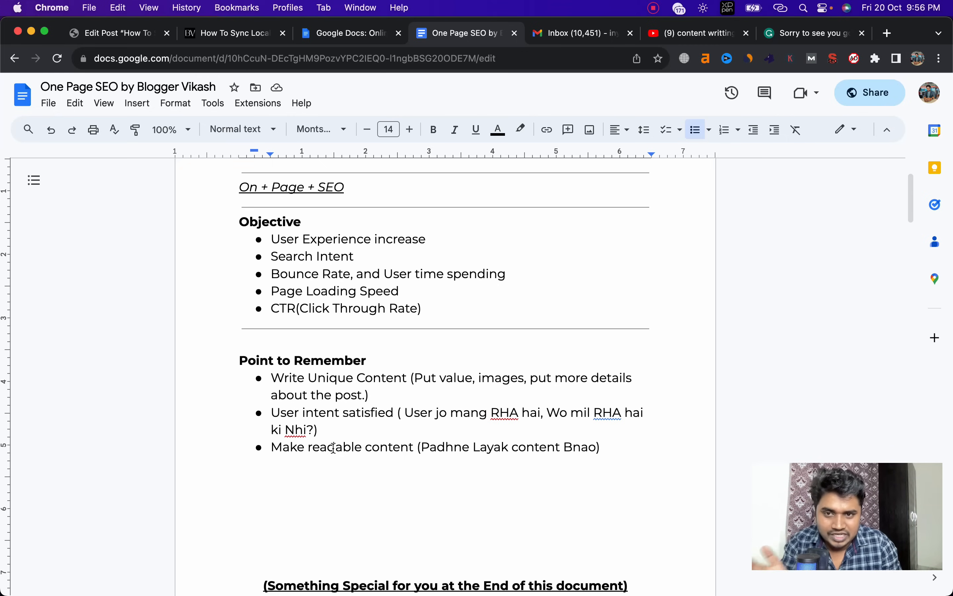
Review the unformatted Spotify draft in the WordPress editor, highlighting the "Sync Local Files Spotify Android" section
left_click(118, 32)
scroll(319, 299, "down", 10)
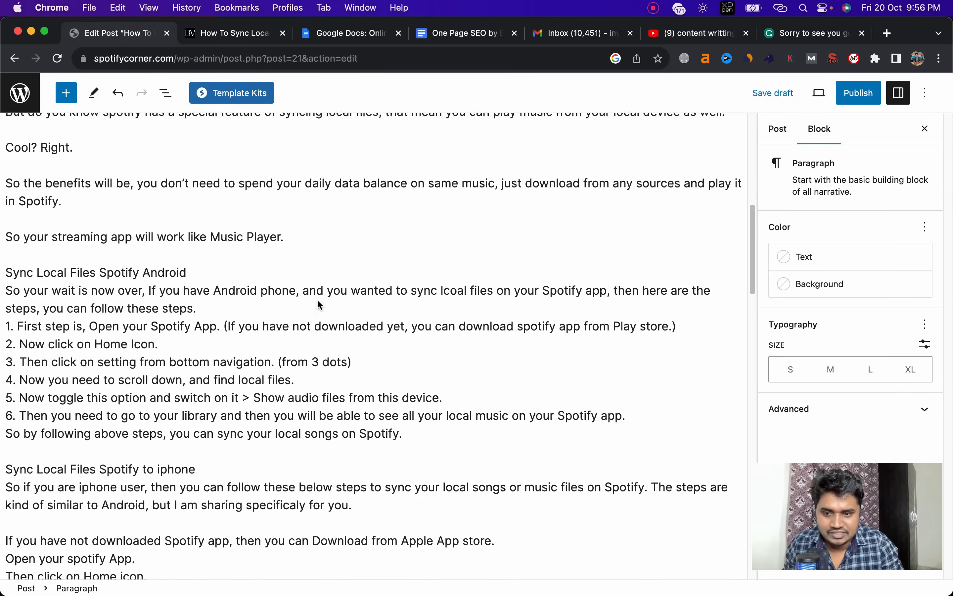
left_click_drag(7, 249, 409, 429)
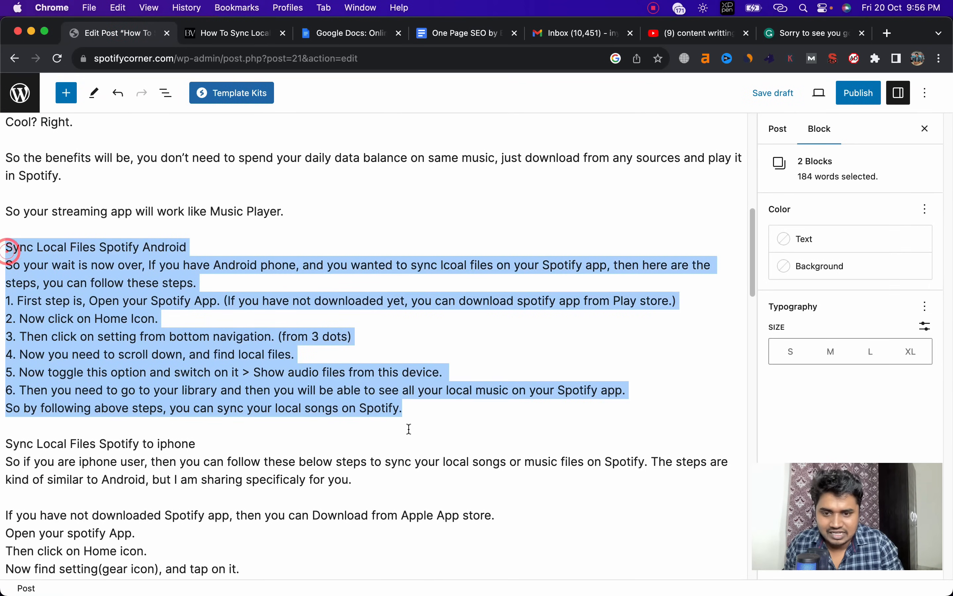
left_click(69, 318)
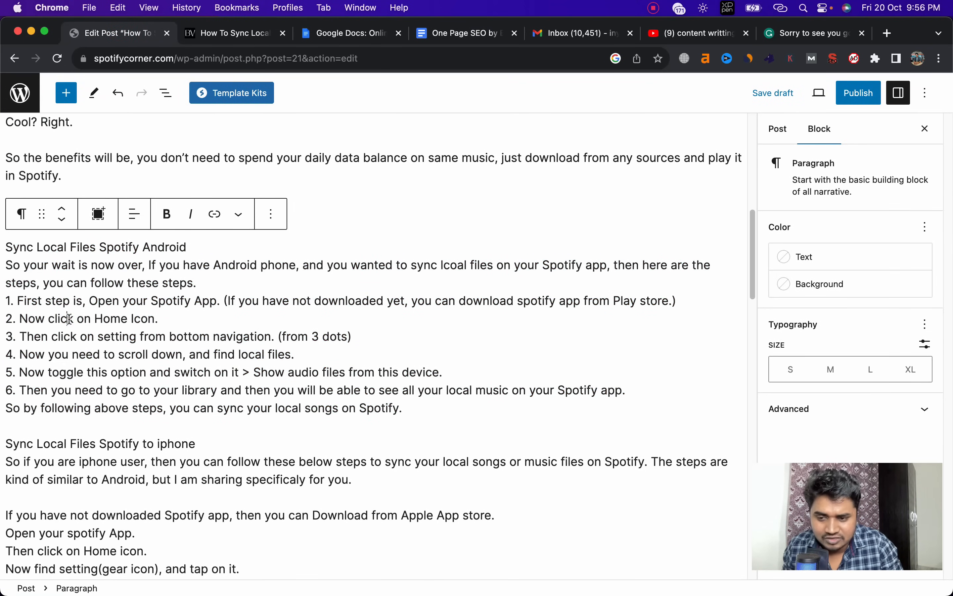
scroll(138, 333, "up", 10)
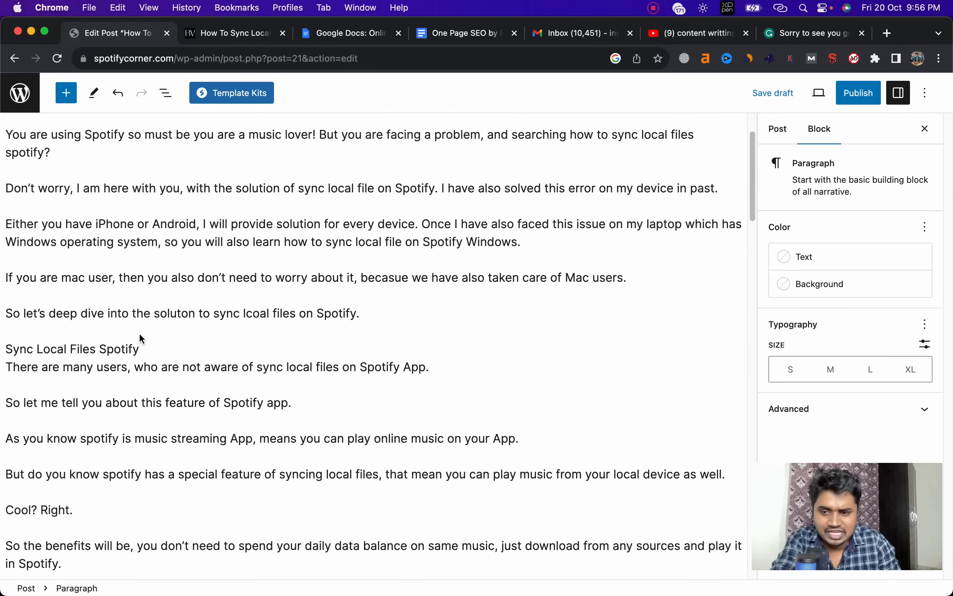
scroll(139, 334, "up", 2)
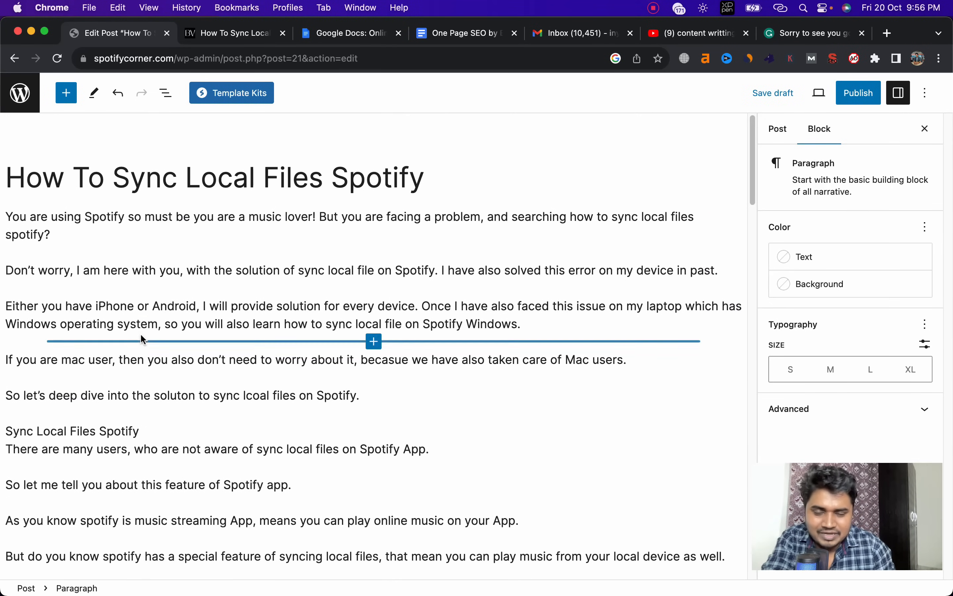
Read the Heading H1 item in the SEO document's checklist and examine the published Spotify article's headings against it
key("super+4")
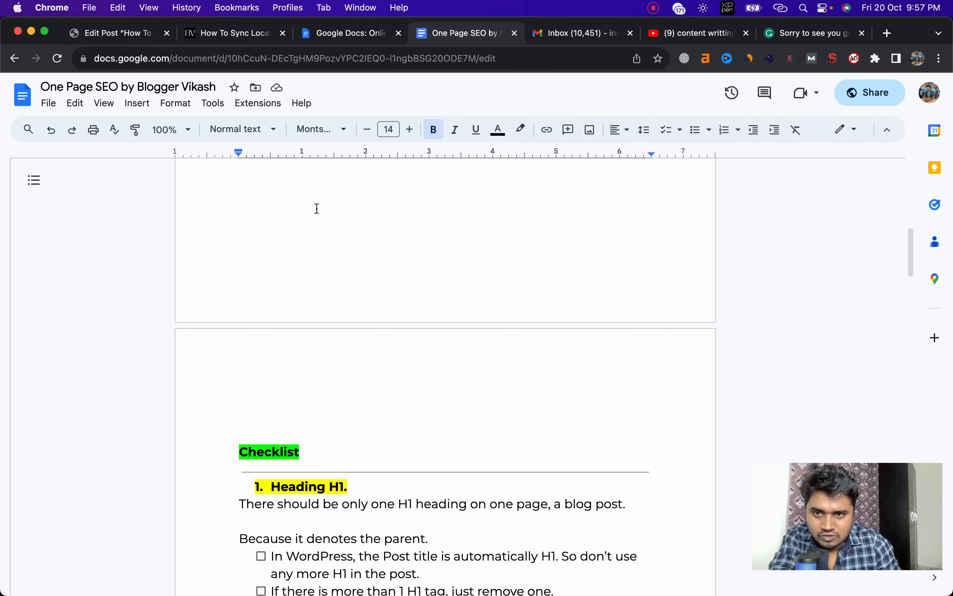
scroll(316, 209, "down", 2)
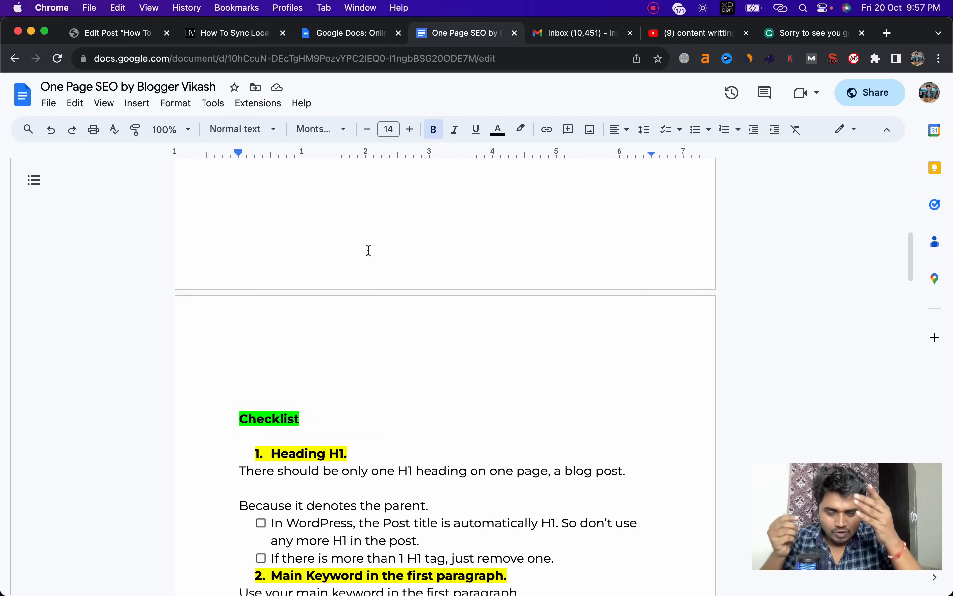
left_click(206, 37)
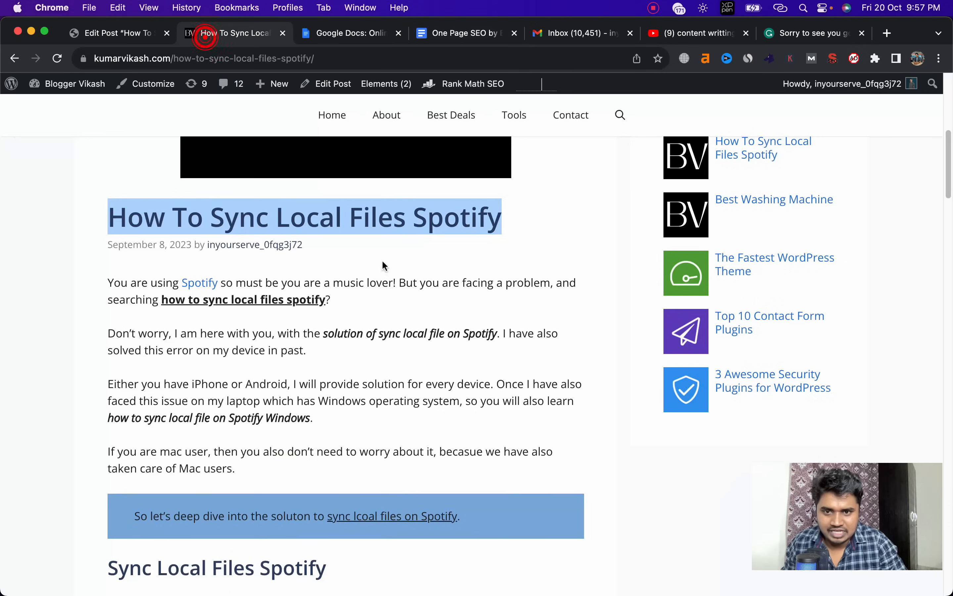
scroll(382, 257, "down", 10)
scroll(382, 258, "up", 20)
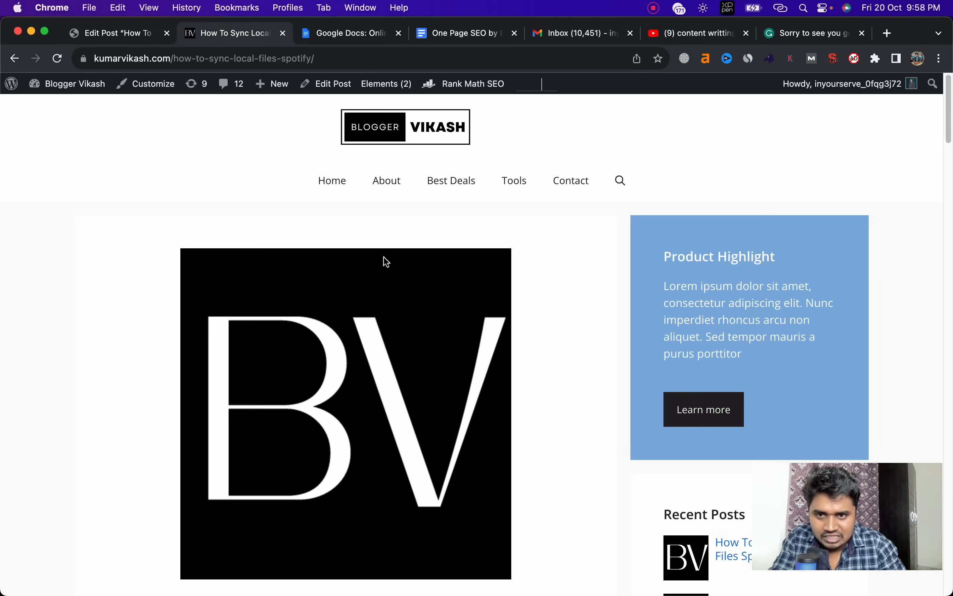
scroll(321, 243, "down", 15)
scroll(321, 240, "down", 5)
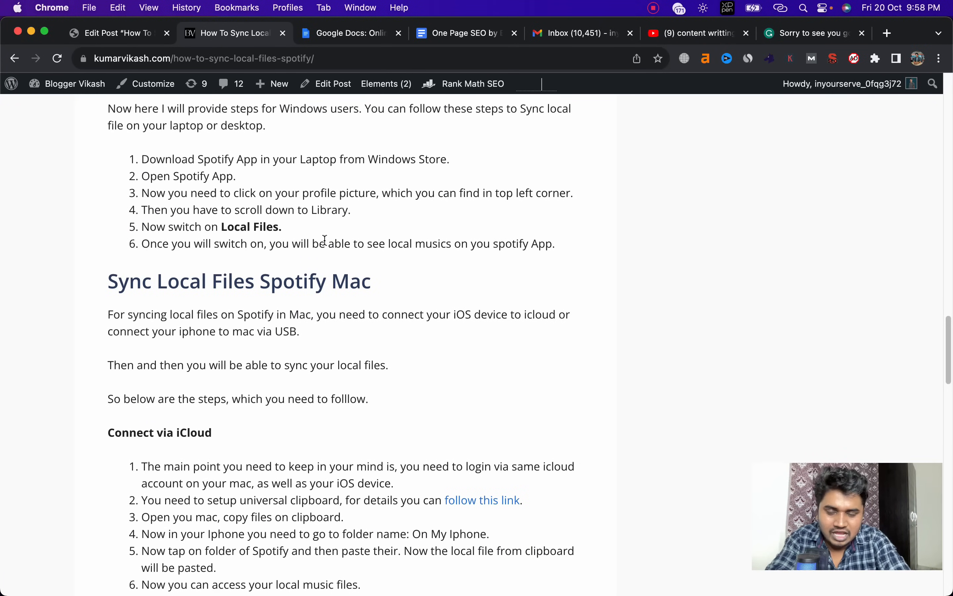
Open the published article's page source and search it for "<h1"
right_click(291, 168)
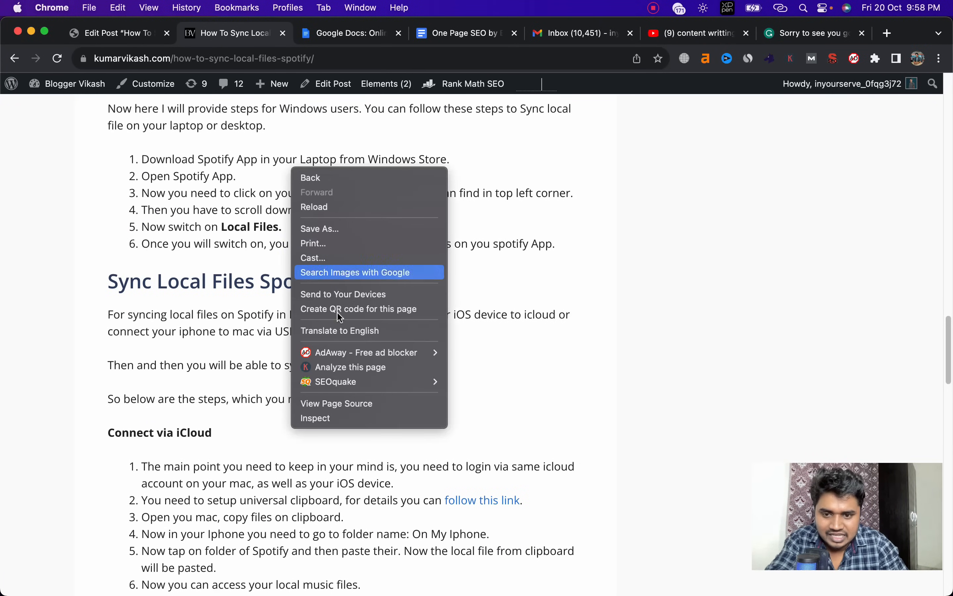
left_click(354, 403)
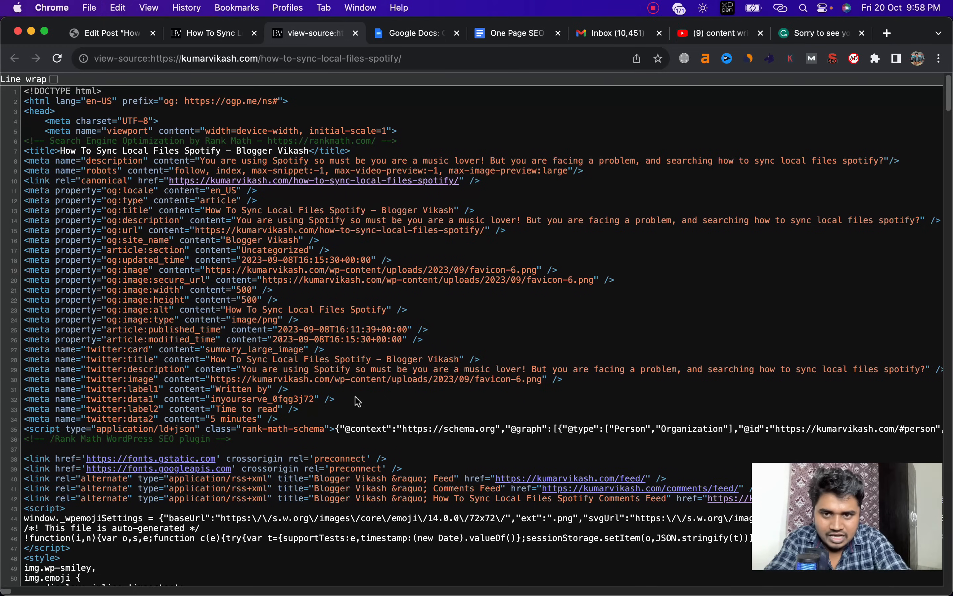
key("super+f")
type("<h1")
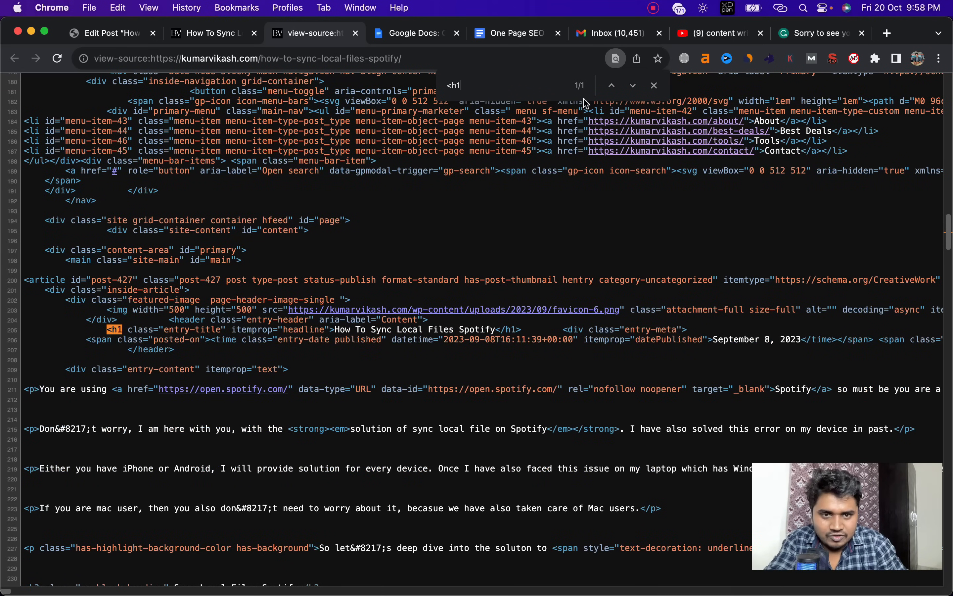
Examine the published article's H1 title in the page source and on the page, and compare it with the WordPress draft's title
left_click(568, 89)
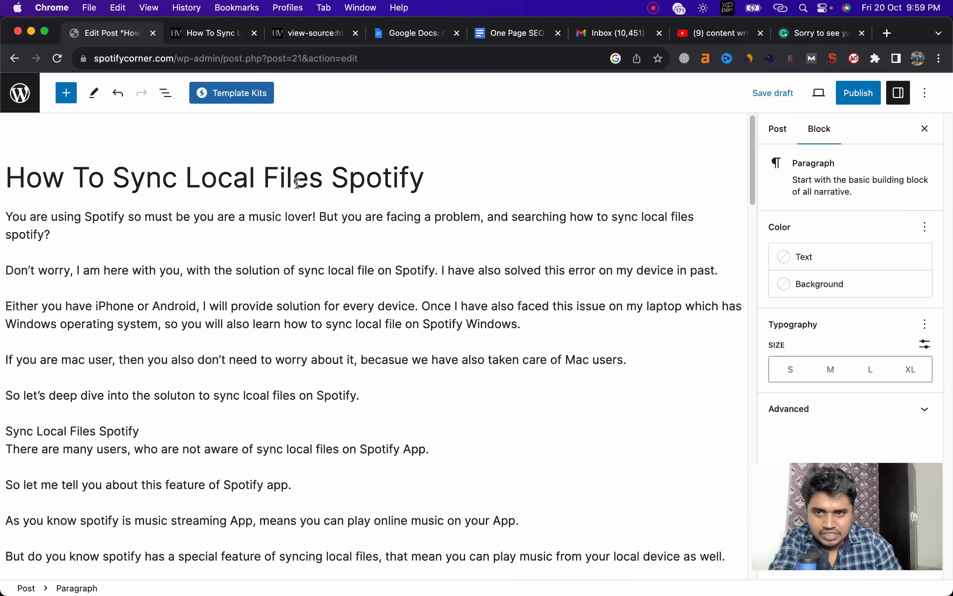
left_click(217, 31)
left_click(288, 30)
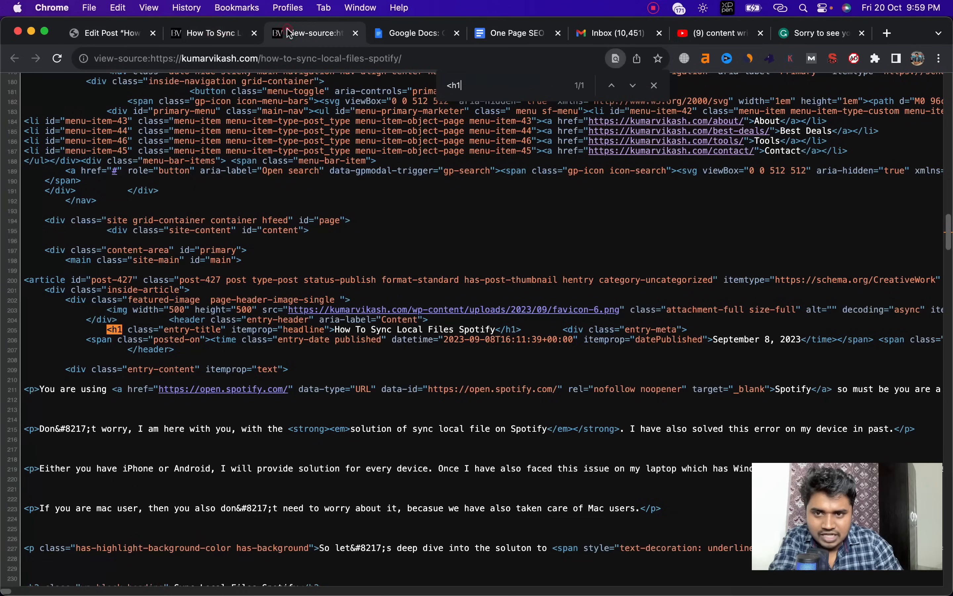
left_click(216, 31)
scroll(286, 176, "up", 20)
scroll(285, 177, "down", 15)
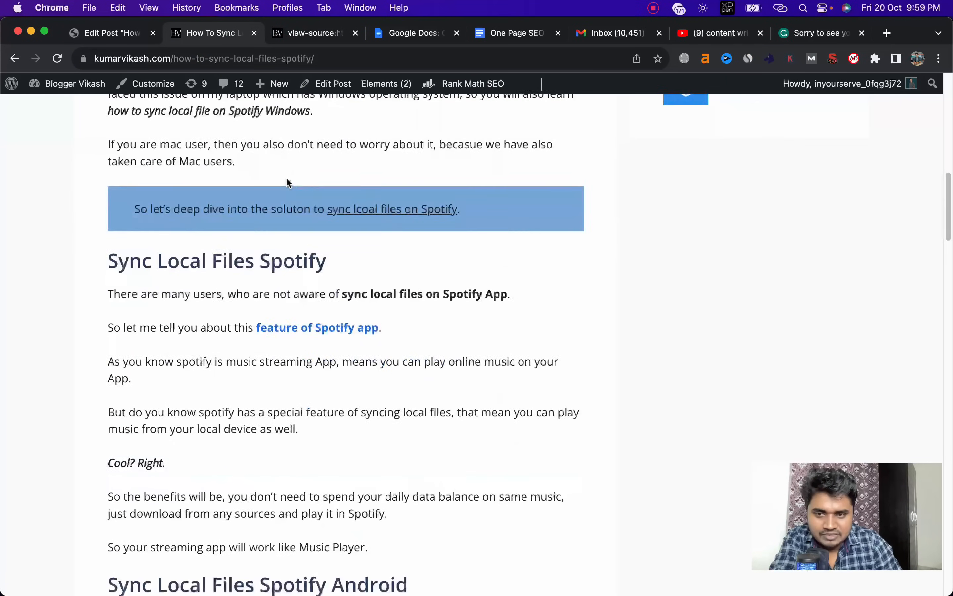
scroll(295, 336, "up", 9)
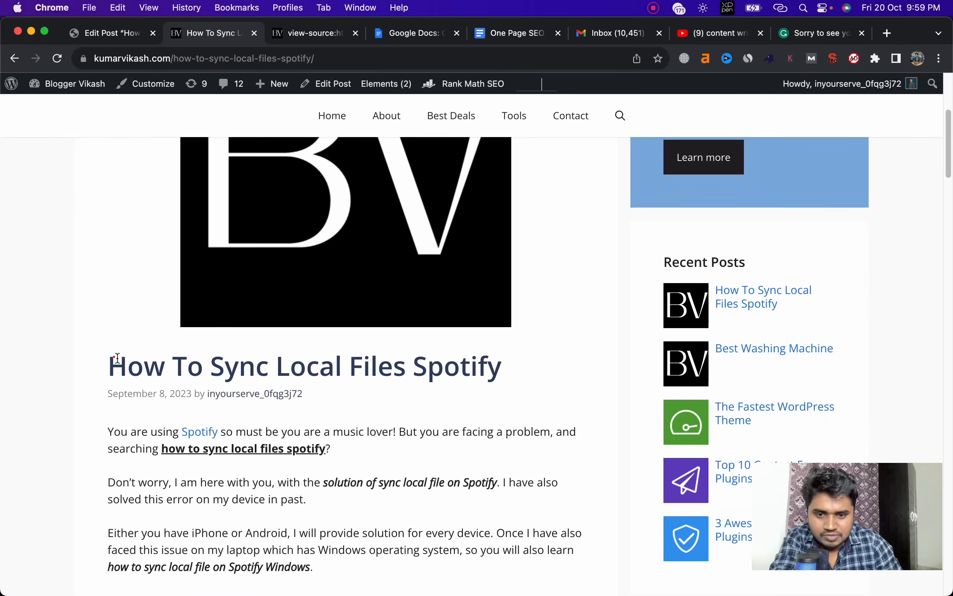
left_click_drag(111, 358, 483, 371)
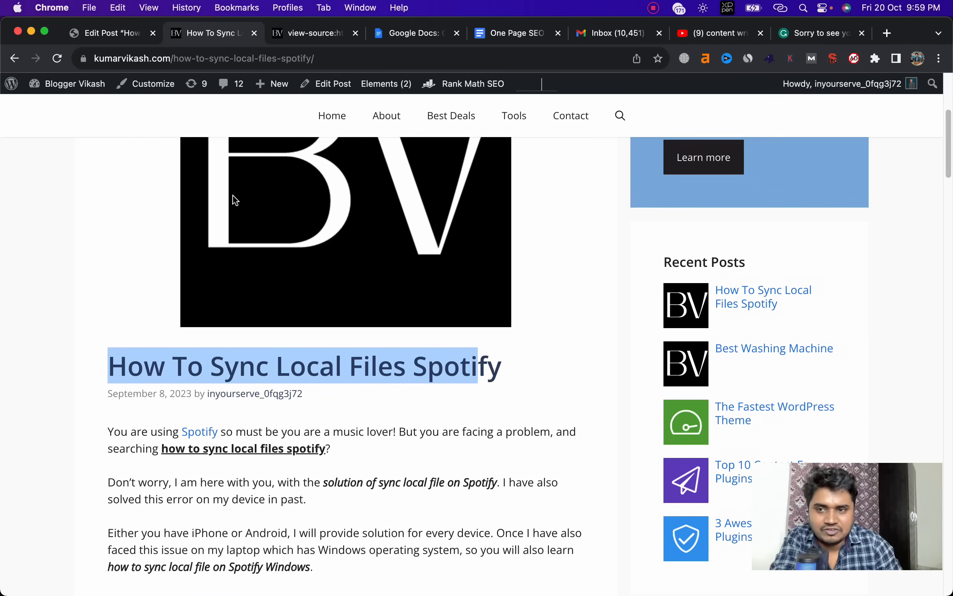
left_click(113, 36)
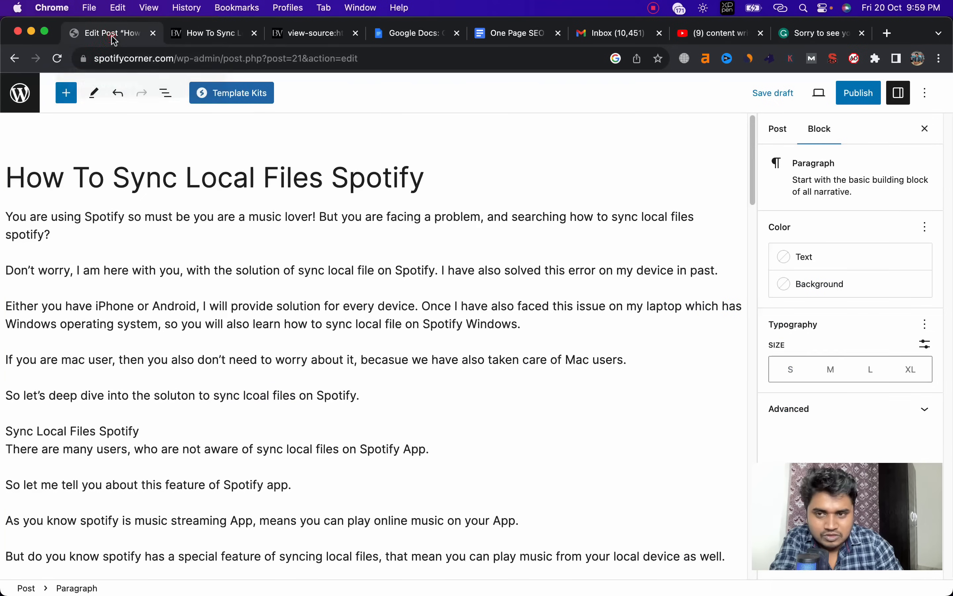
triple_click(154, 175)
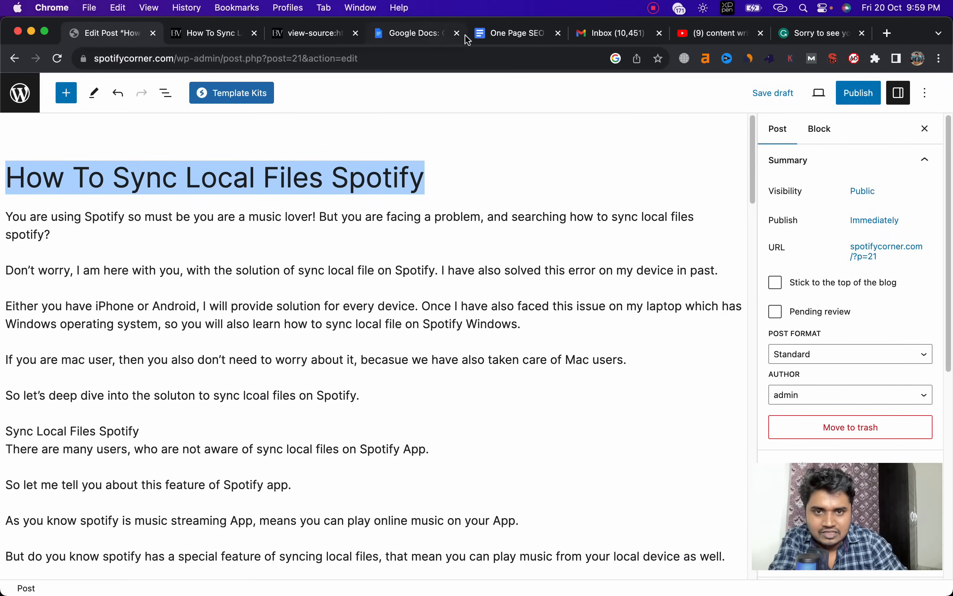
Append "- done" to the Heading H1 item in the One Page SEO document's checklist
left_click(493, 38)
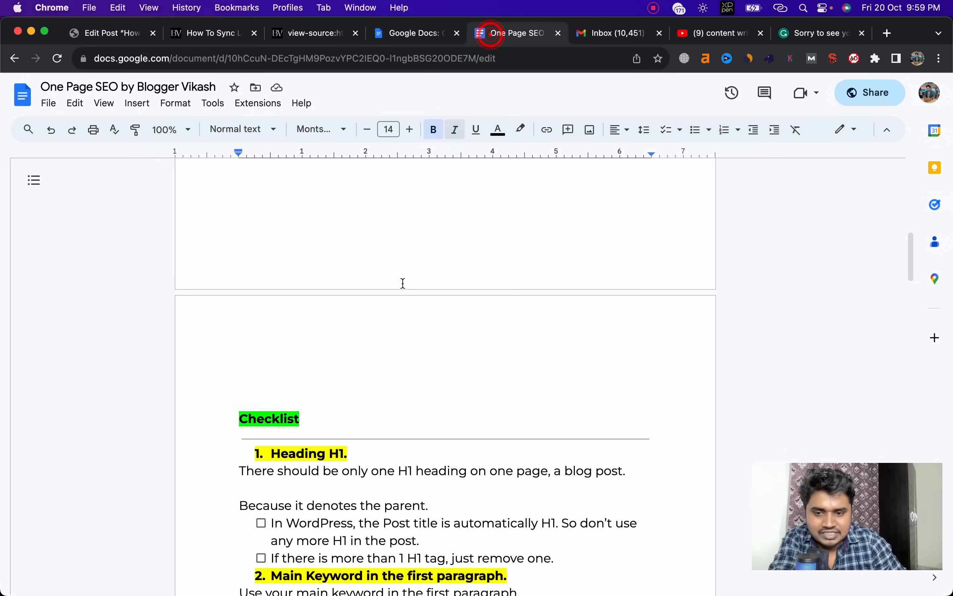
double_click(324, 454)
left_click(358, 452)
type("- done")
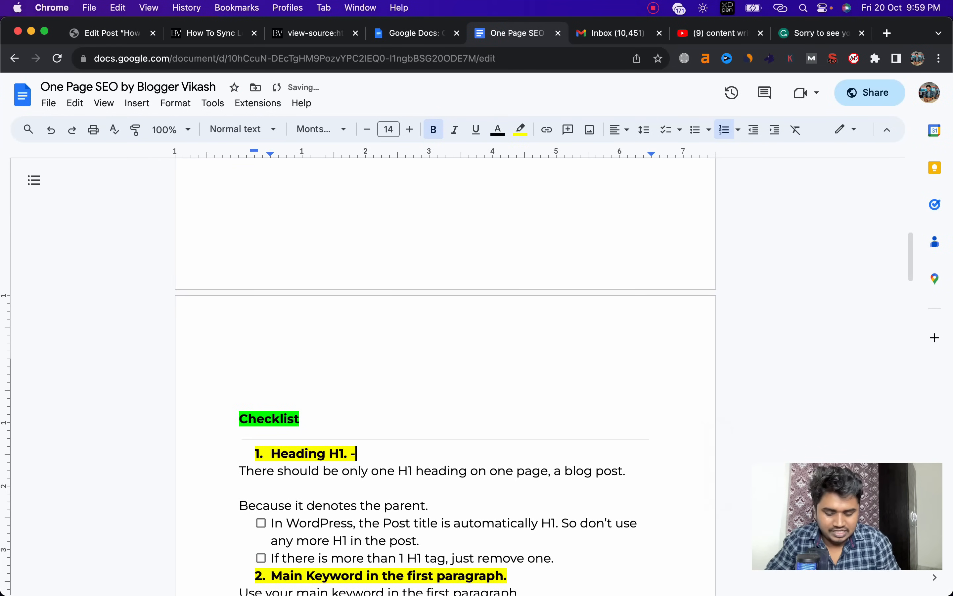
Read the "Main Keyword in the first paragraph" checklist item and examine the WordPress draft's title and opening paragraph against it
scroll(387, 497, "down", 3)
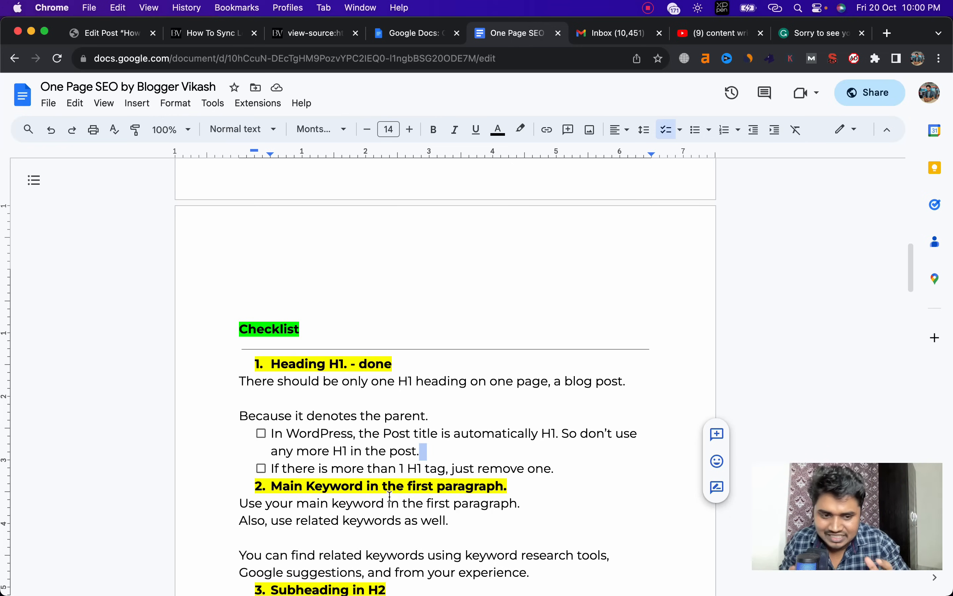
left_click(391, 498)
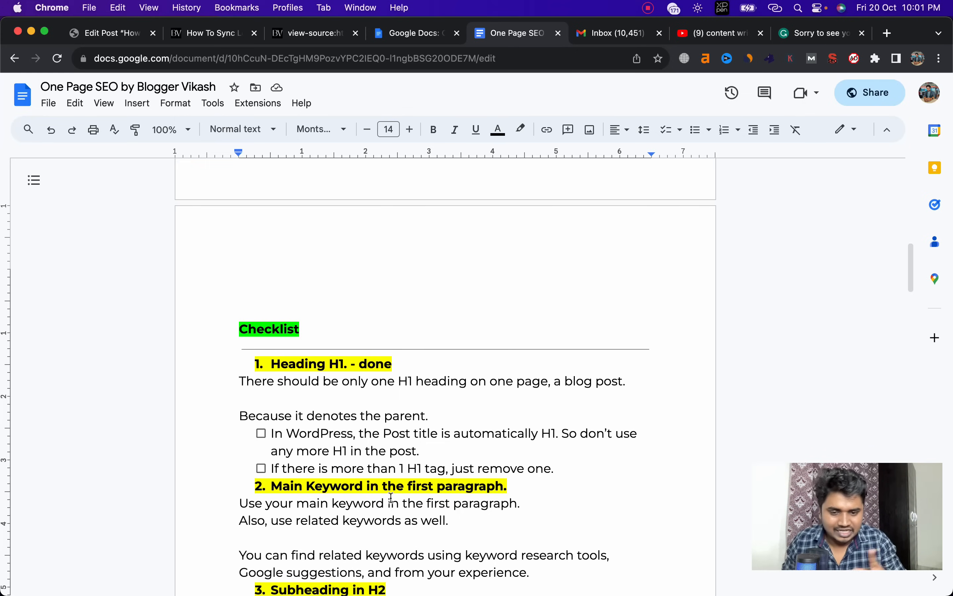
key("super+1")
left_click(303, 302)
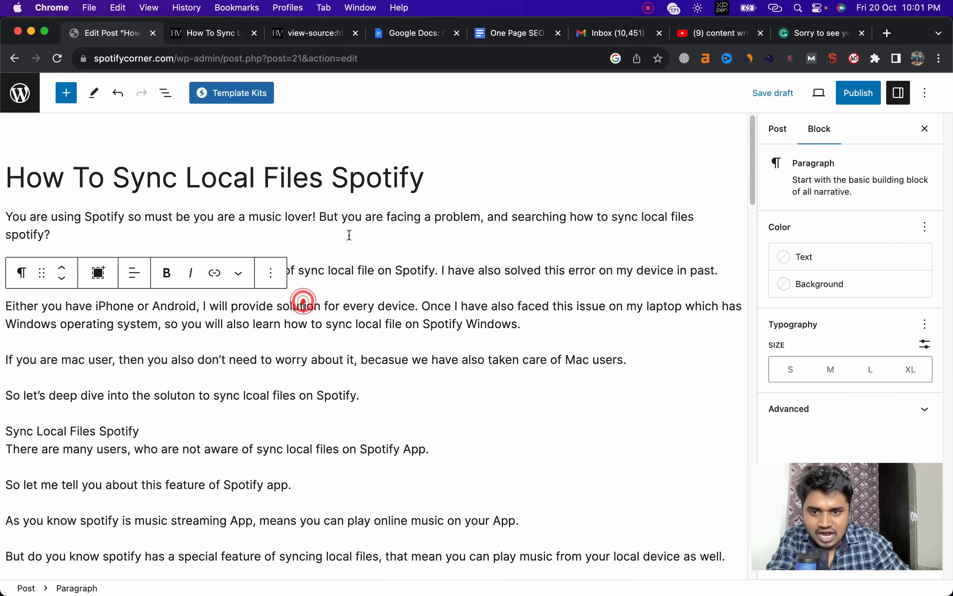
left_click_drag(217, 180, 337, 181)
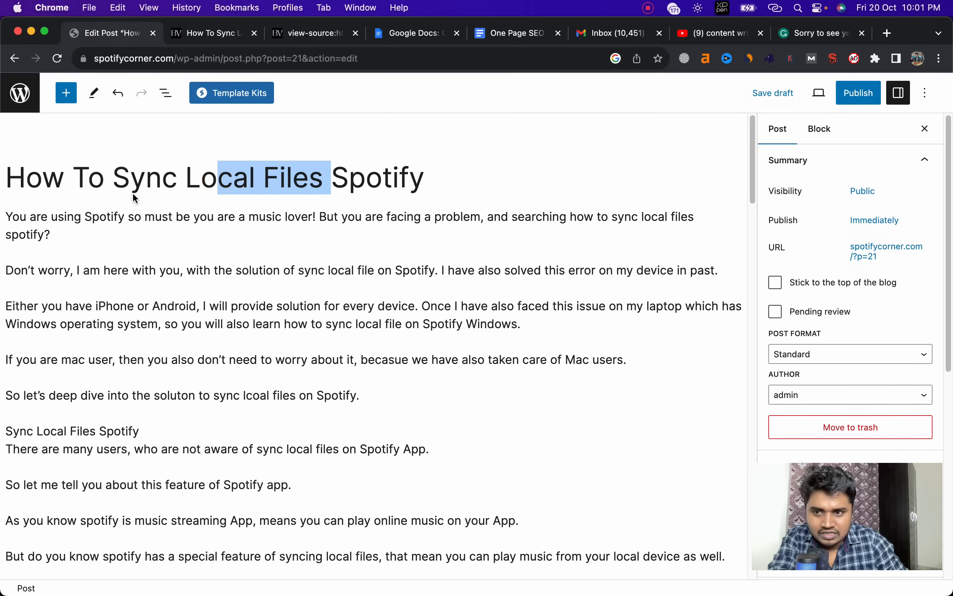
left_click(128, 180)
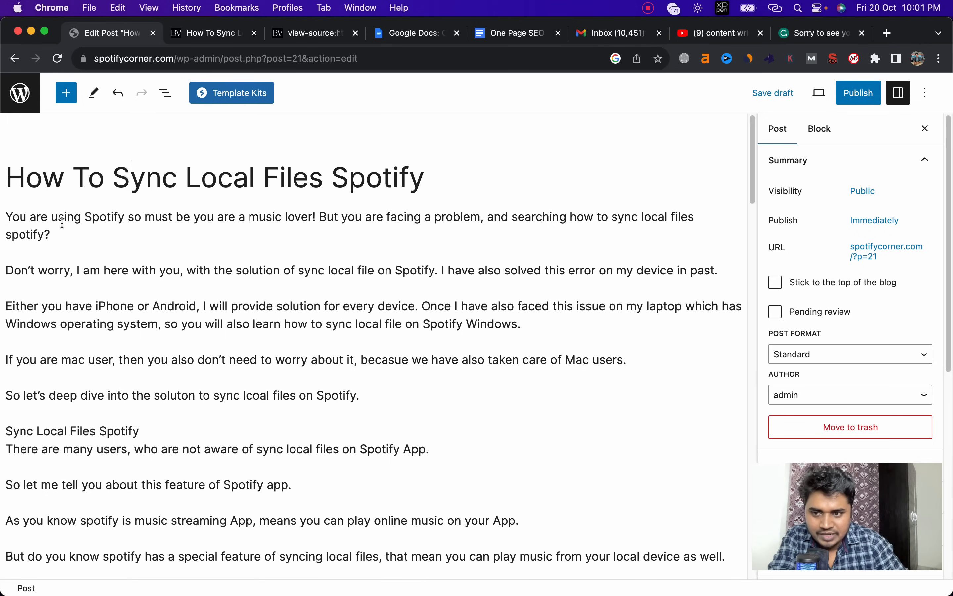
left_click_drag(20, 219, 75, 219)
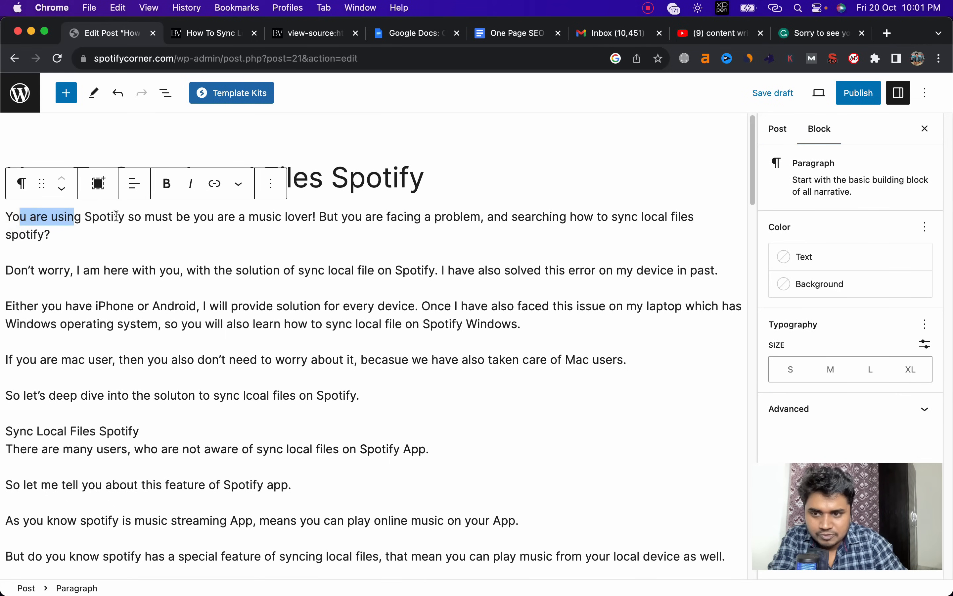
left_click(146, 217)
left_click_drag(200, 219, 313, 219)
left_click(312, 220)
left_click_drag(334, 178, 403, 179)
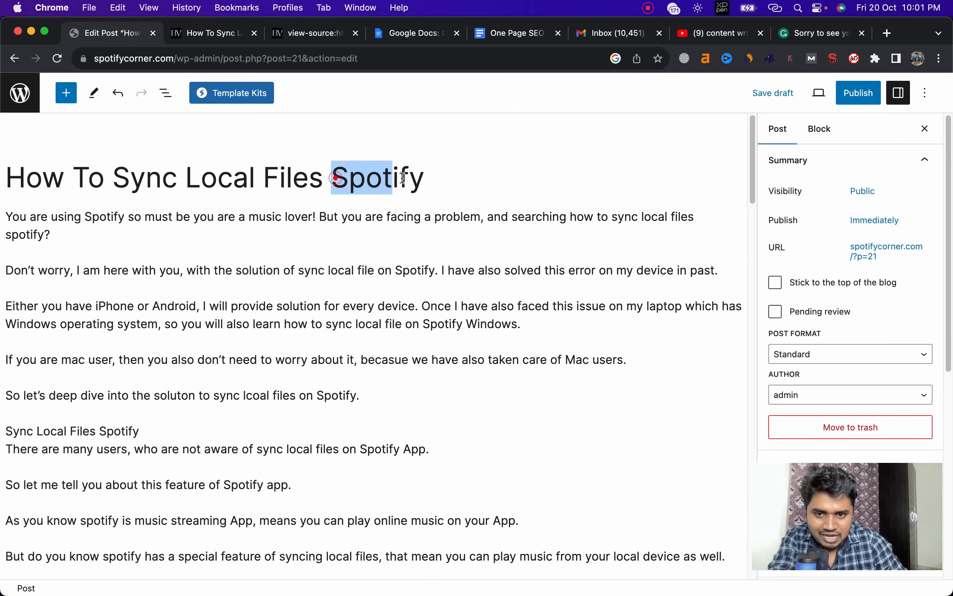
Make the word "Spotify" bold in the draft's first paragraph
left_click_drag(86, 217, 124, 217)
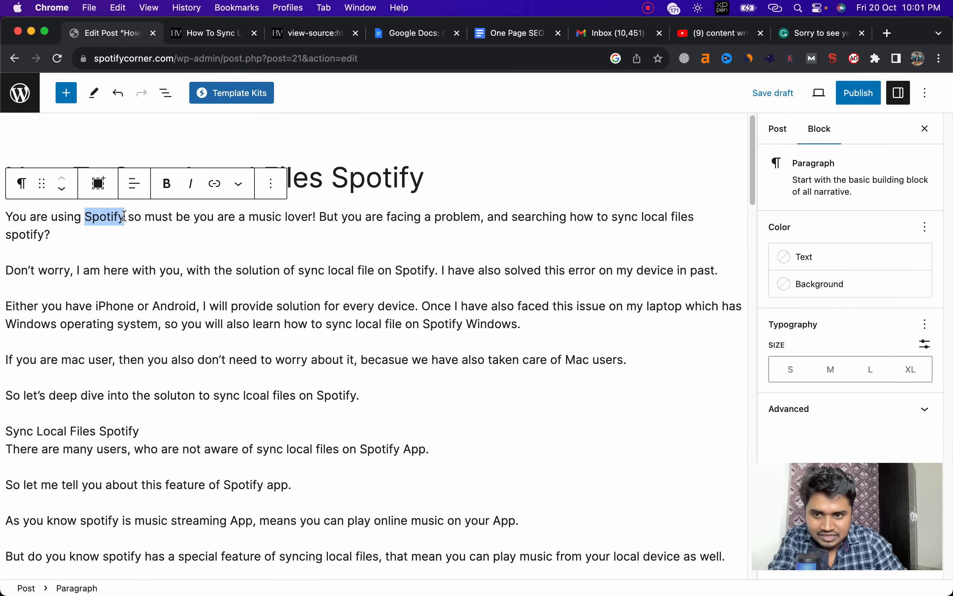
key("super+b")
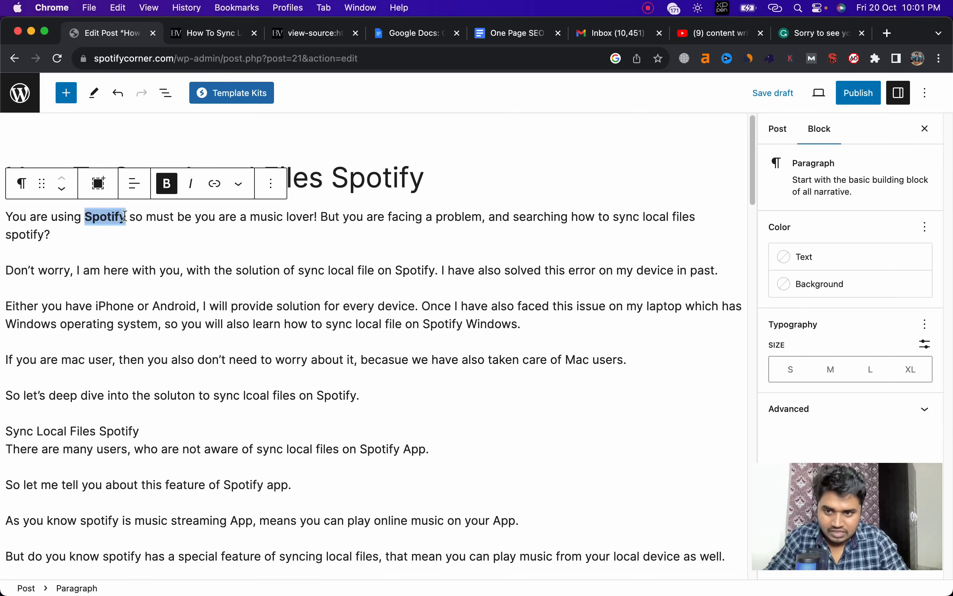
left_click(158, 222)
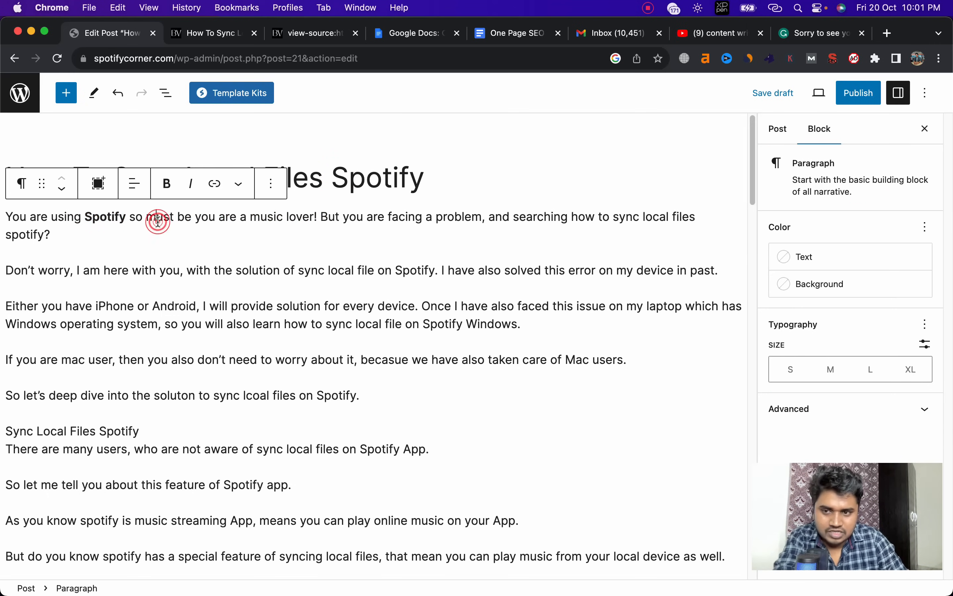
left_click(170, 248)
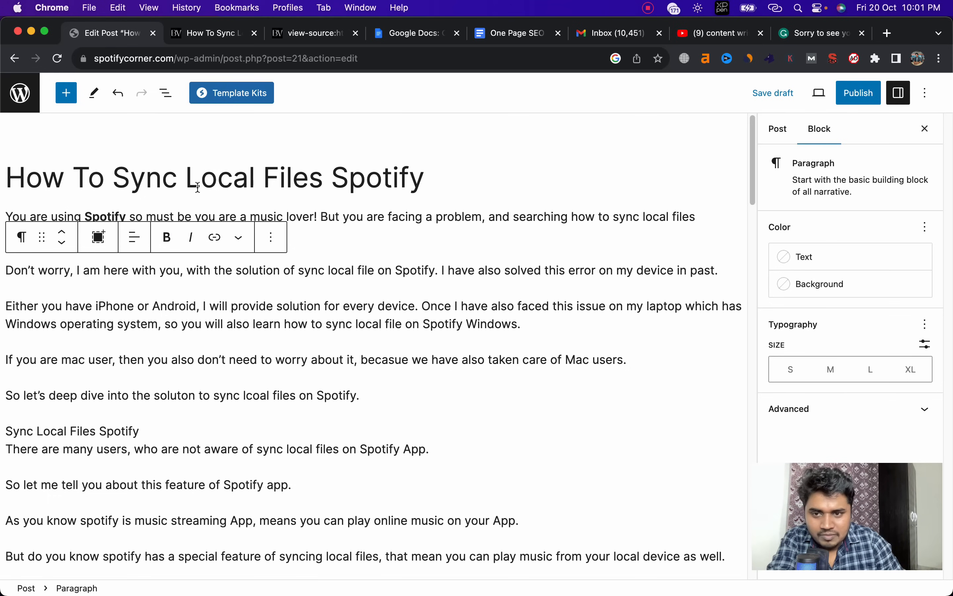
Highlight the keyword in the draft's title and make "how to sync local files spotify?" bold in the first paragraph
left_click_drag(128, 182, 327, 192)
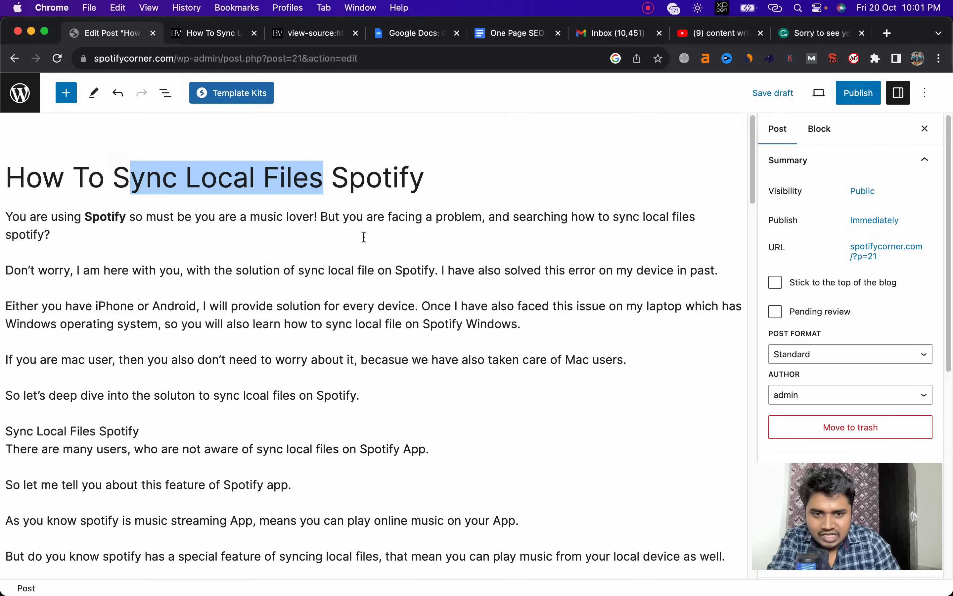
left_click(573, 218)
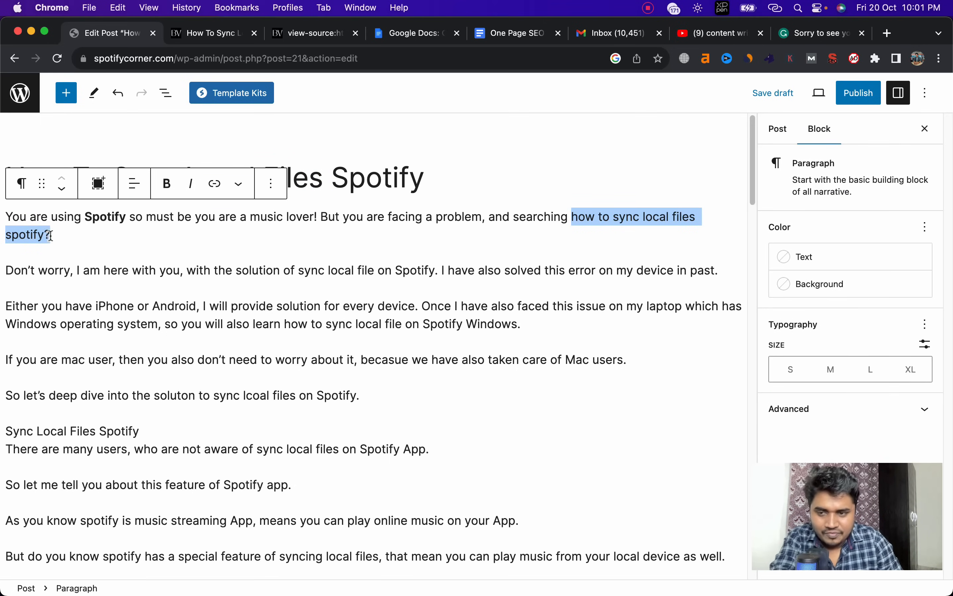
key("super+b")
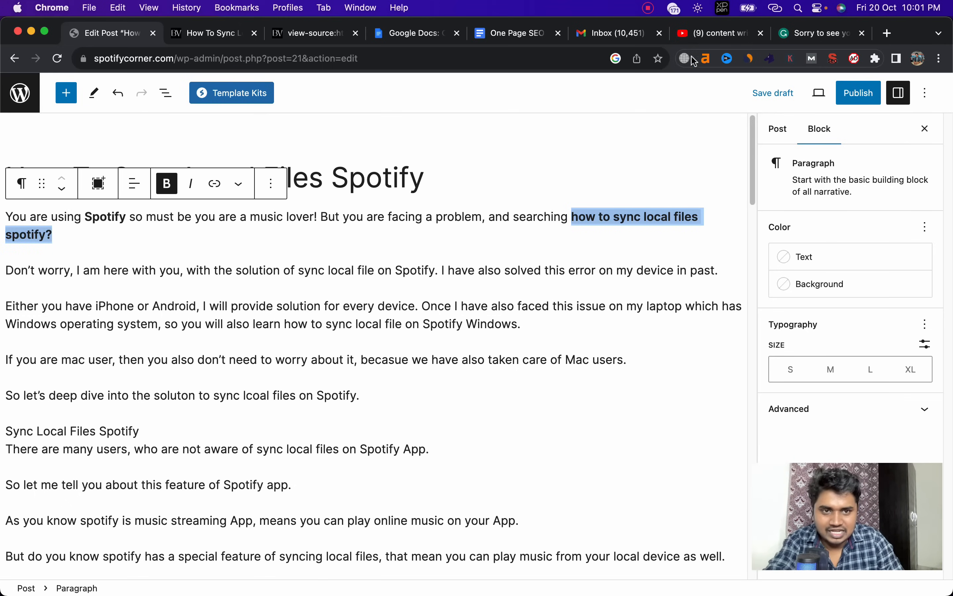
Look at the YouTube results for content writing tutorials, then return to the WordPress draft's second paragraph
left_click(709, 35)
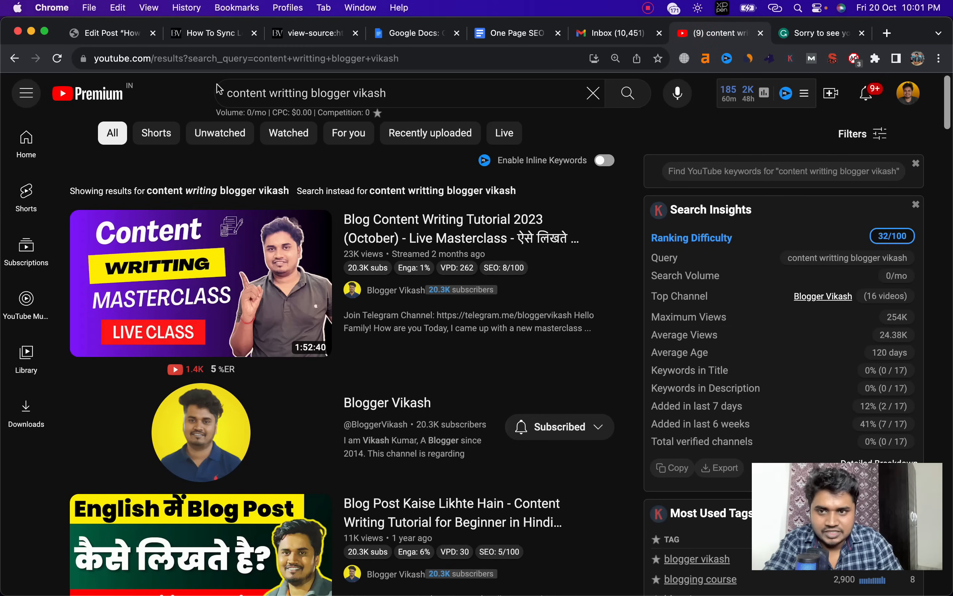
left_click(130, 34)
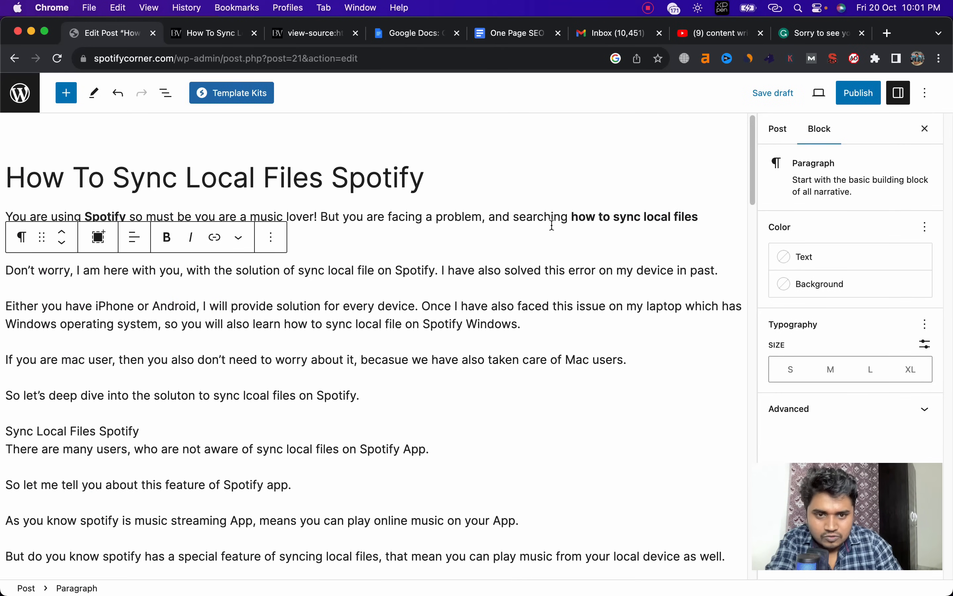
left_click(509, 263)
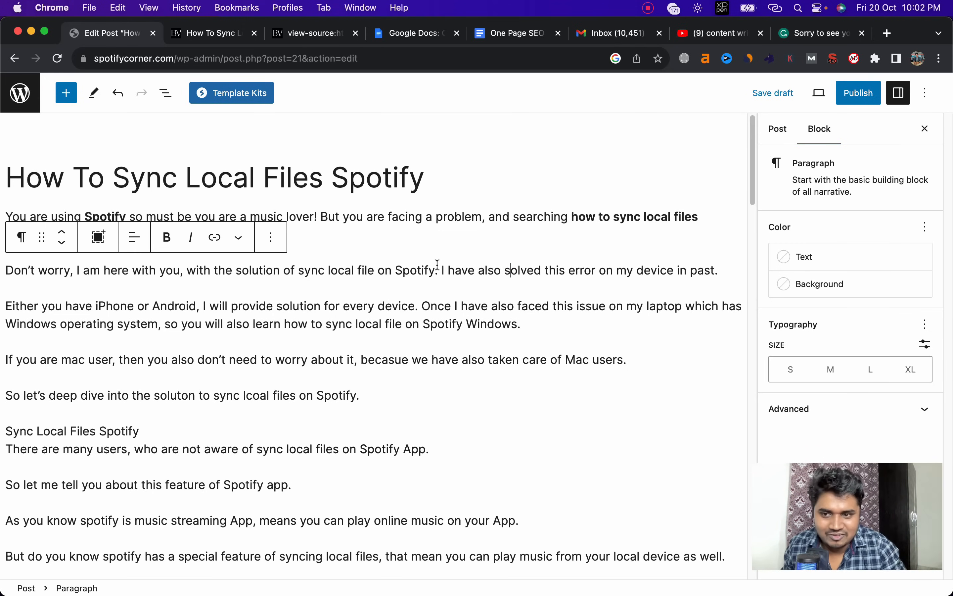
left_click(419, 270)
scroll(348, 291, "down", 1)
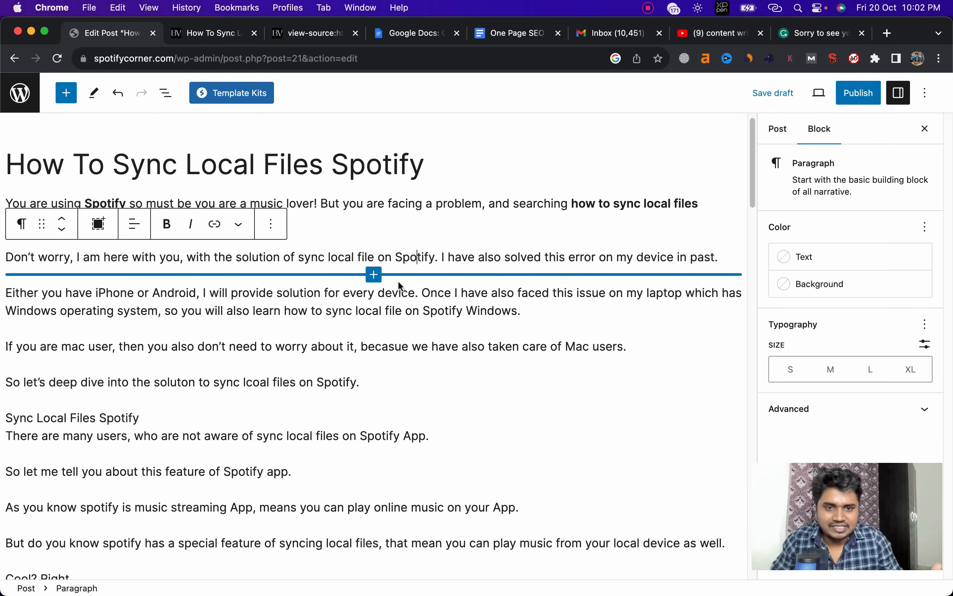
Add "spotify coupon", "spotify coupon code", "spotify coupon code 2023" and "spotify discount" as separate paragraphs above the "Sync Local Files Spotify" section
left_click(427, 382)
key("Return")
key("Return")
type("spot")
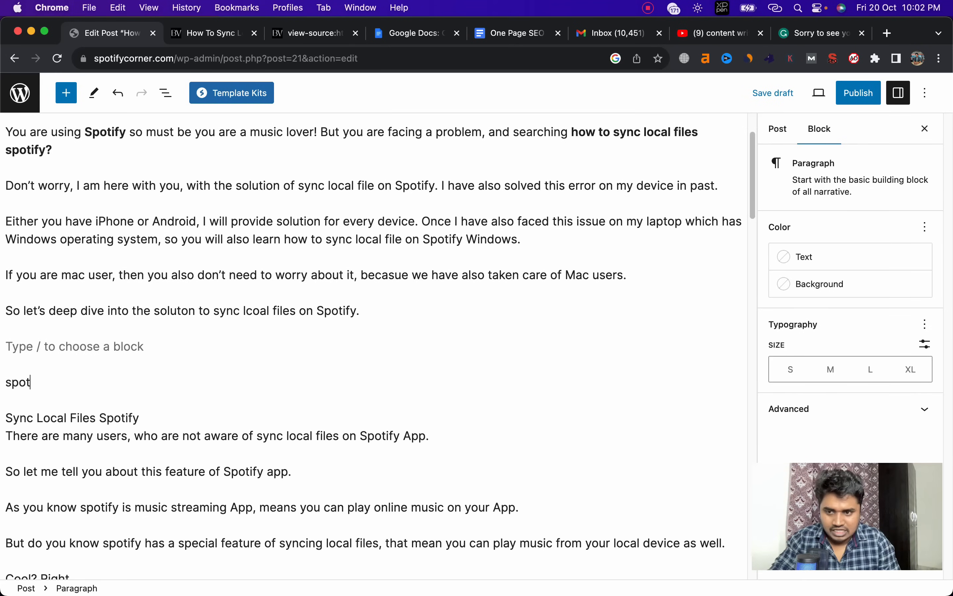
type("ify coupon")
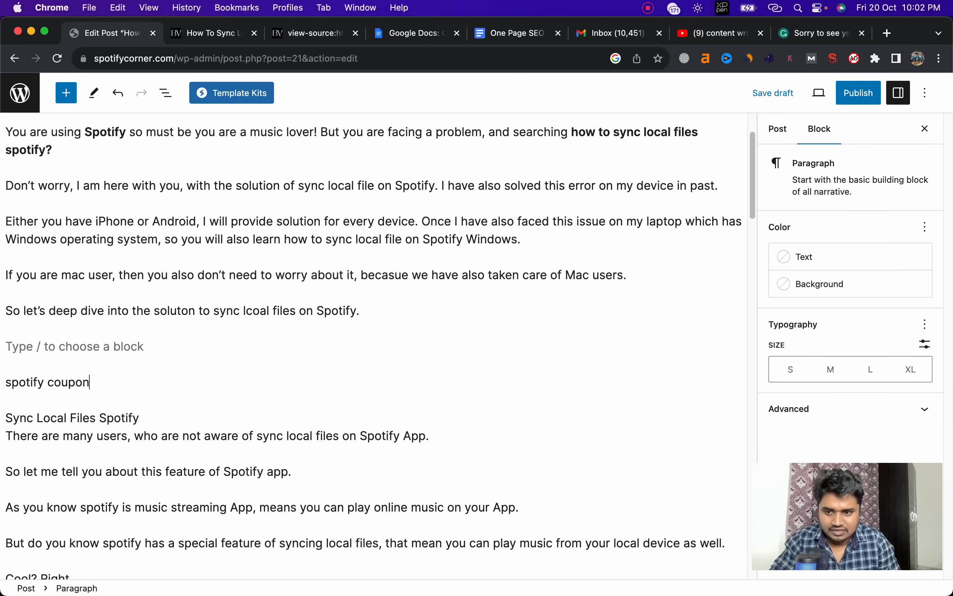
key("Return")
type("s")
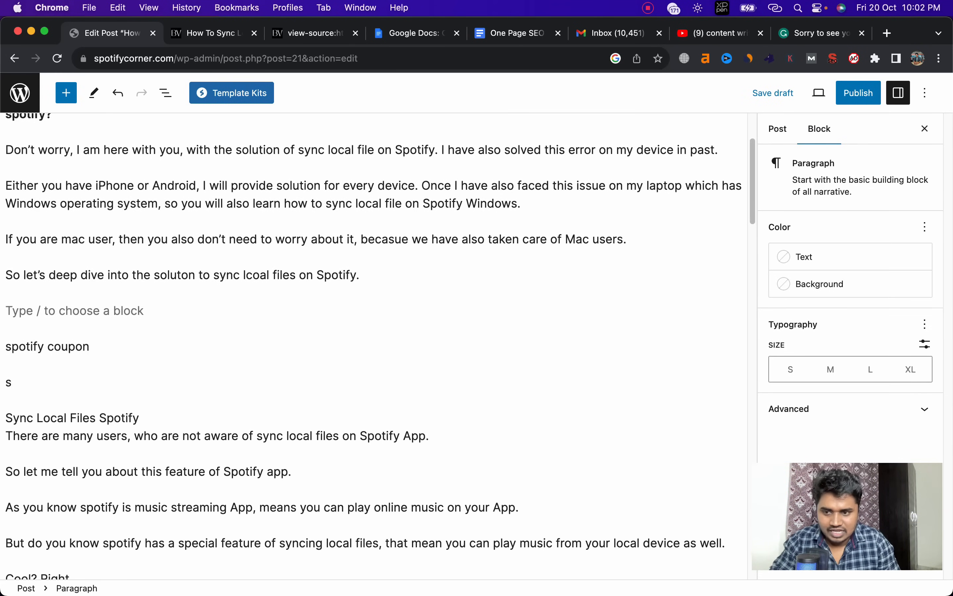
type("potify coupon code")
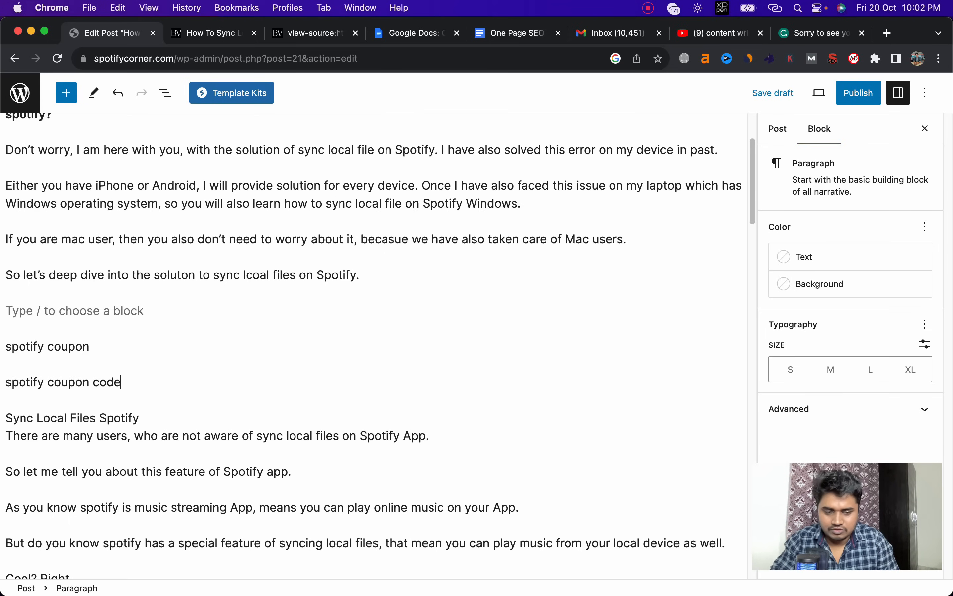
key("Return")
type("spotify coupon code 2023")
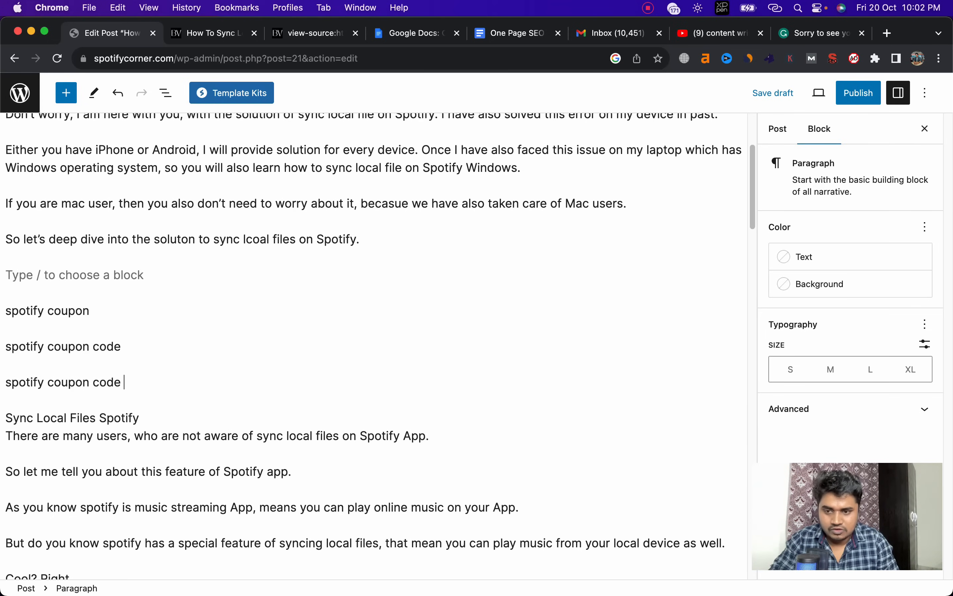
key("Return")
type("spotify discount")
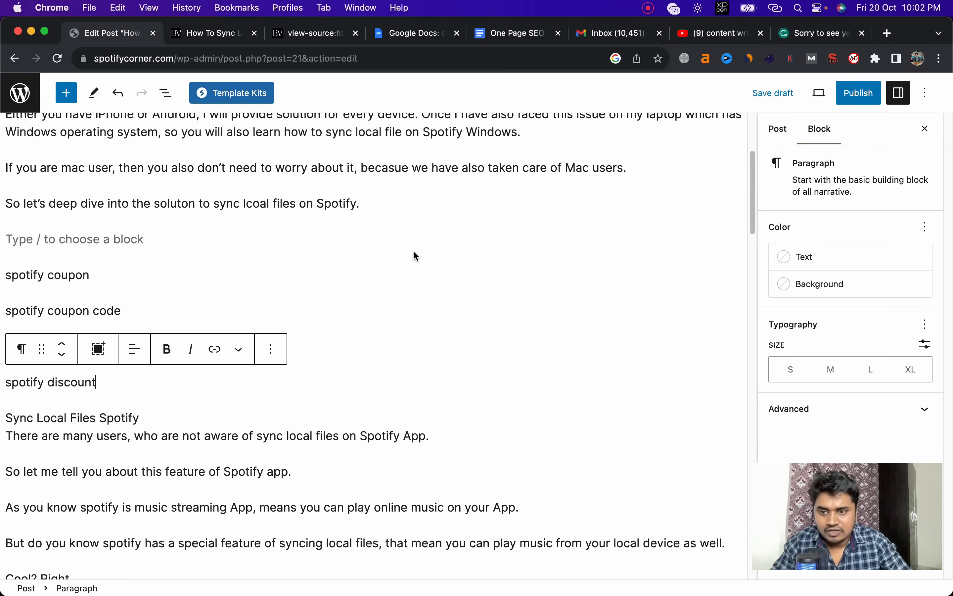
Review the four example keyword lines in the draft, highlighting them from "spotify coupon" to "spotify discount"
left_click(202, 266)
left_click(30, 280)
left_click_drag(15, 274, 134, 381)
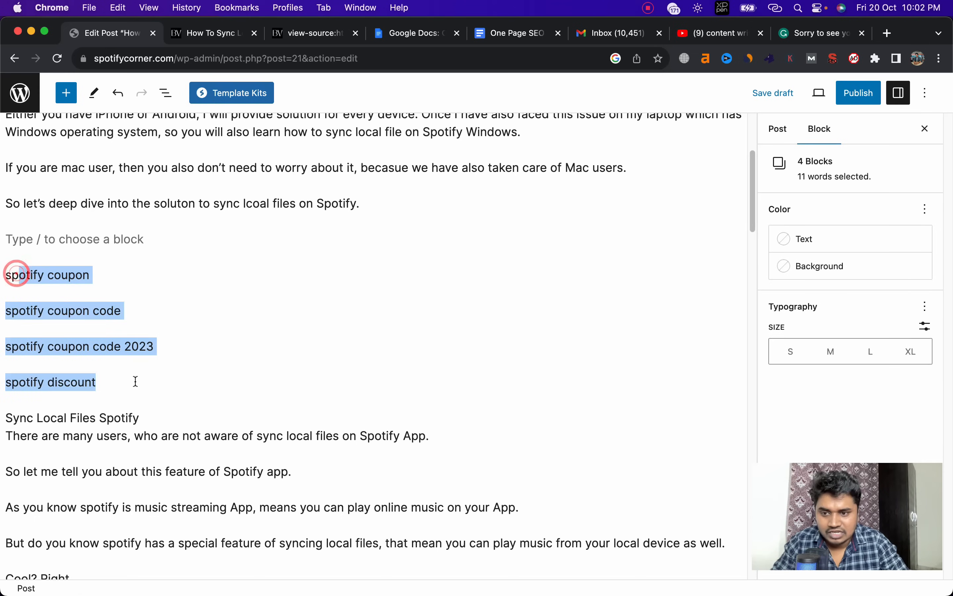
left_click(134, 381)
left_click(113, 305)
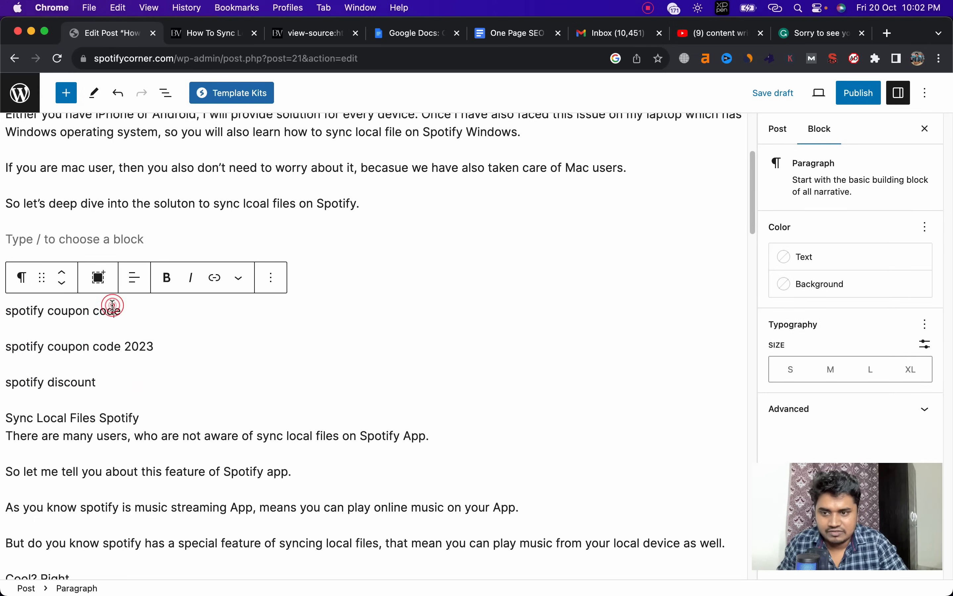
Delete the four example keyword lines, from "spotify coupon" to "spotify discount", above the "Sync Local Files Spotify" section
left_click(164, 328)
left_click(92, 273)
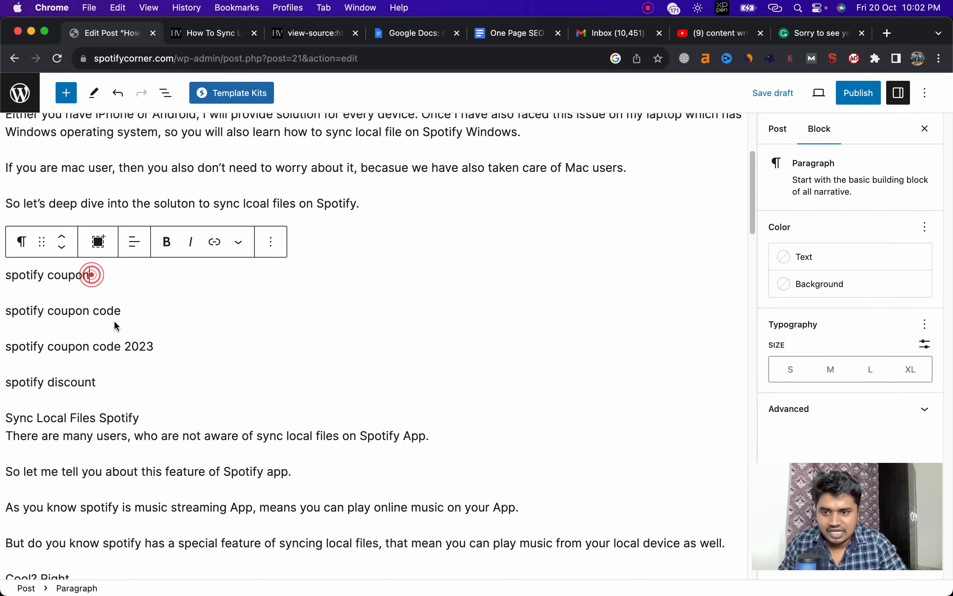
left_click(114, 321)
left_click(135, 349)
left_click(109, 381)
left_click(108, 381)
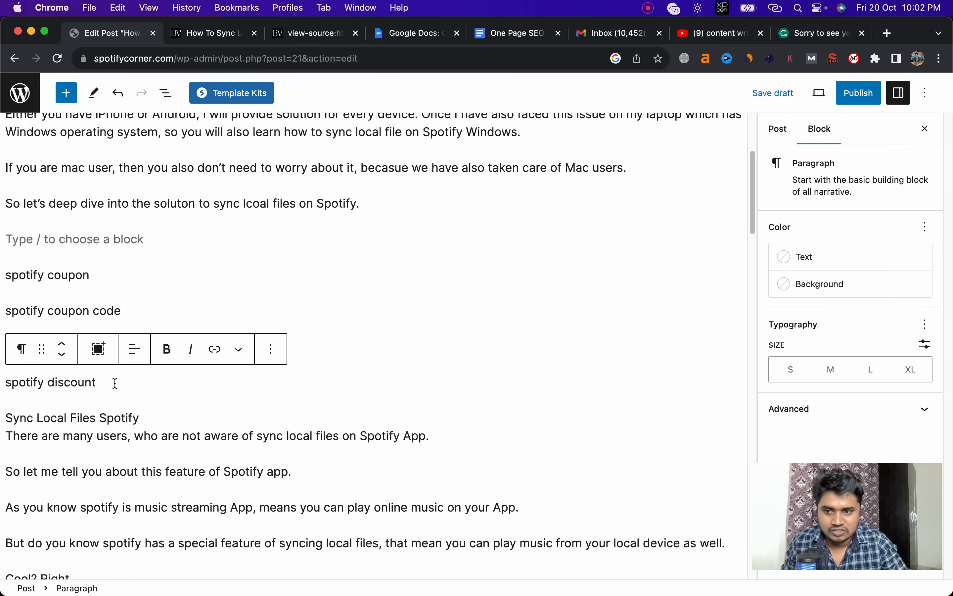
left_click_drag(107, 381, 9, 275)
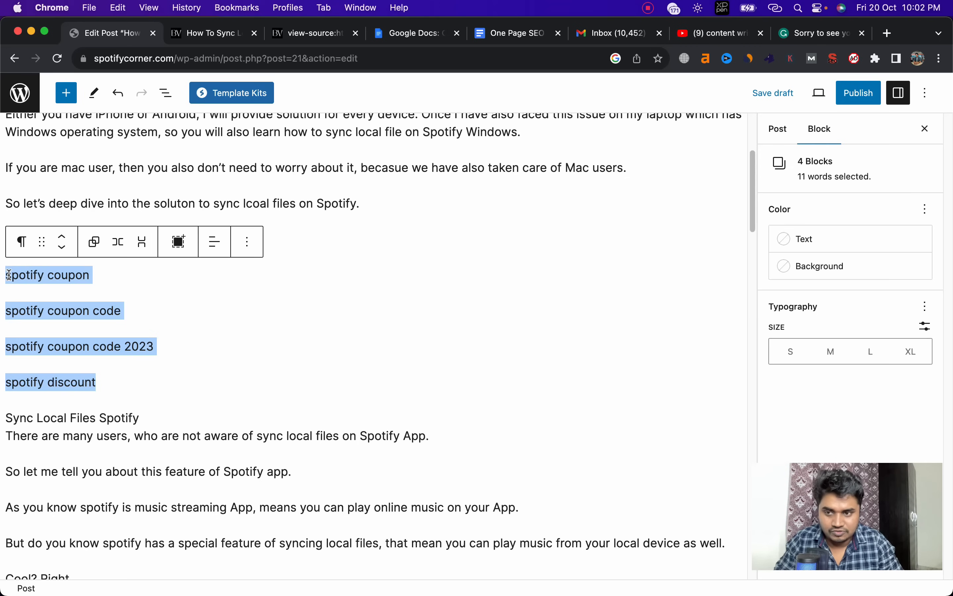
key("BackSpace")
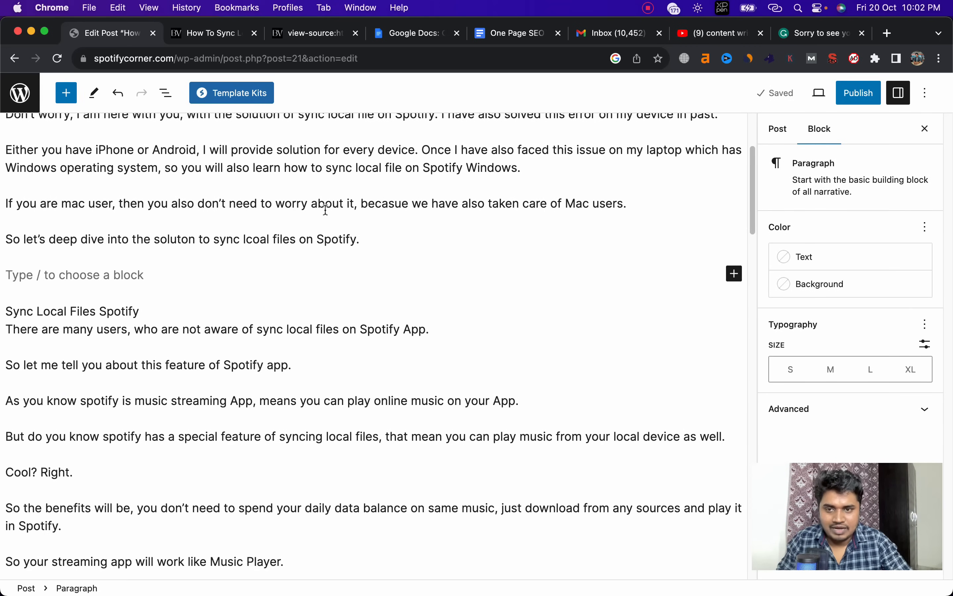
Point out the keyword in the title and first paragraph, and make "sync local file on Spotify" bold, italic and underlined in the second paragraph
scroll(327, 217, "up", 5)
left_click_drag(27, 174, 433, 177)
left_click(348, 179)
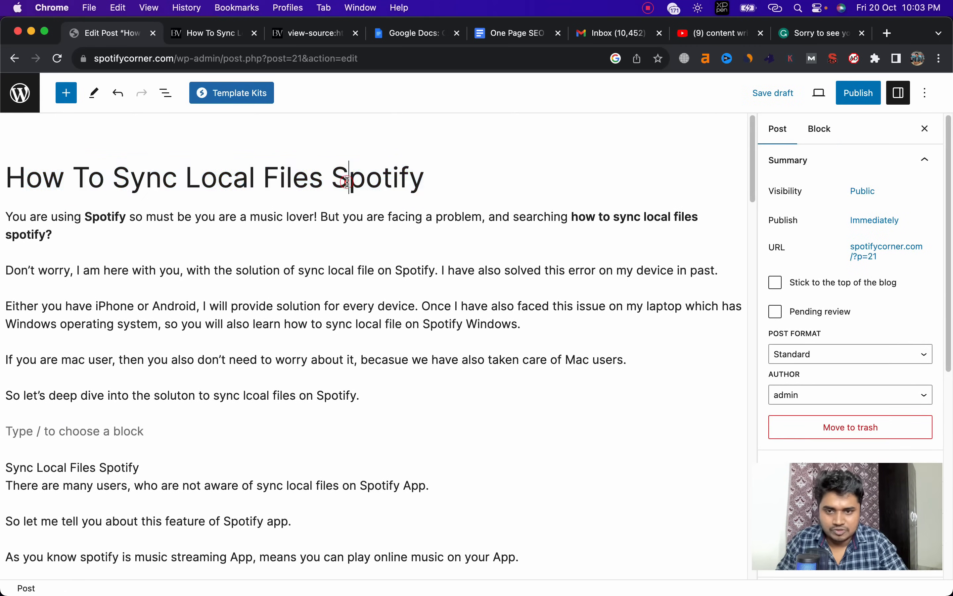
left_click_drag(113, 179, 411, 181)
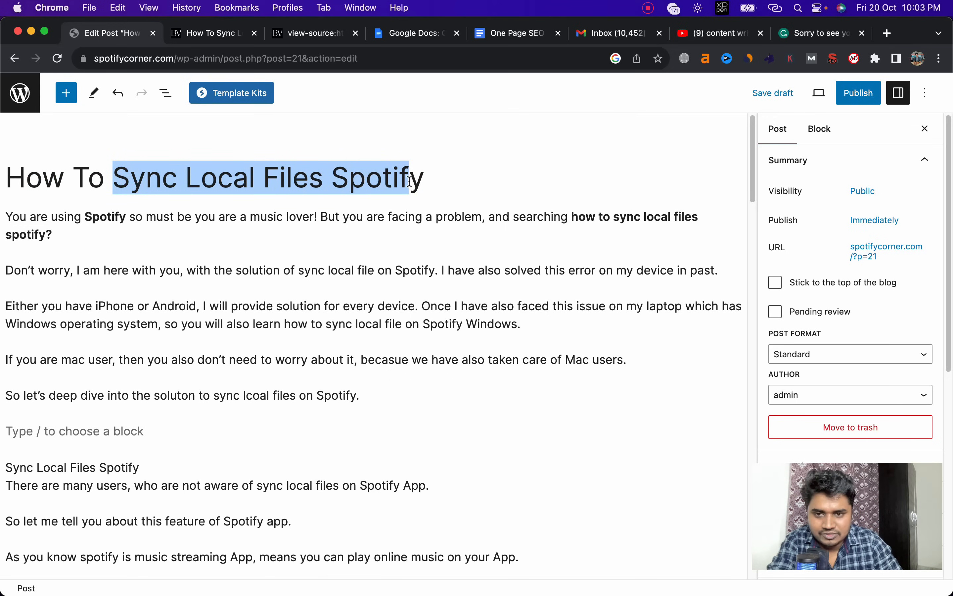
left_click_drag(570, 217, 646, 218)
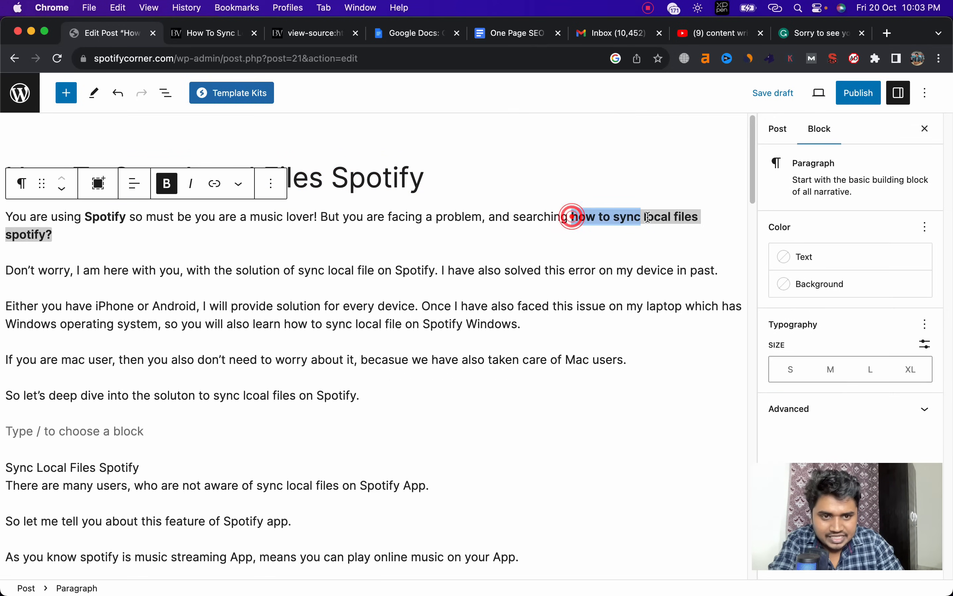
left_click_drag(299, 272, 434, 272)
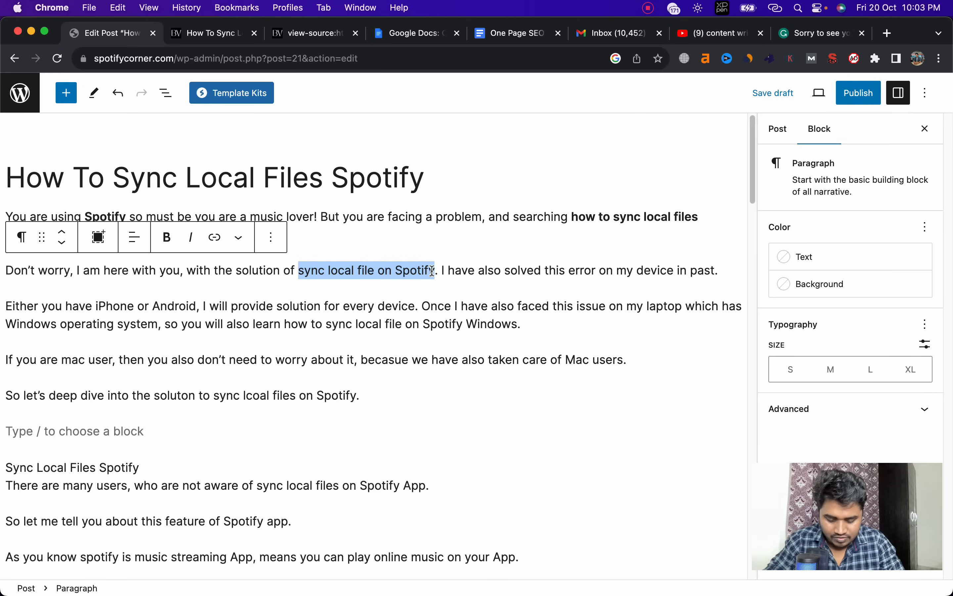
key("super+b")
key("super+i")
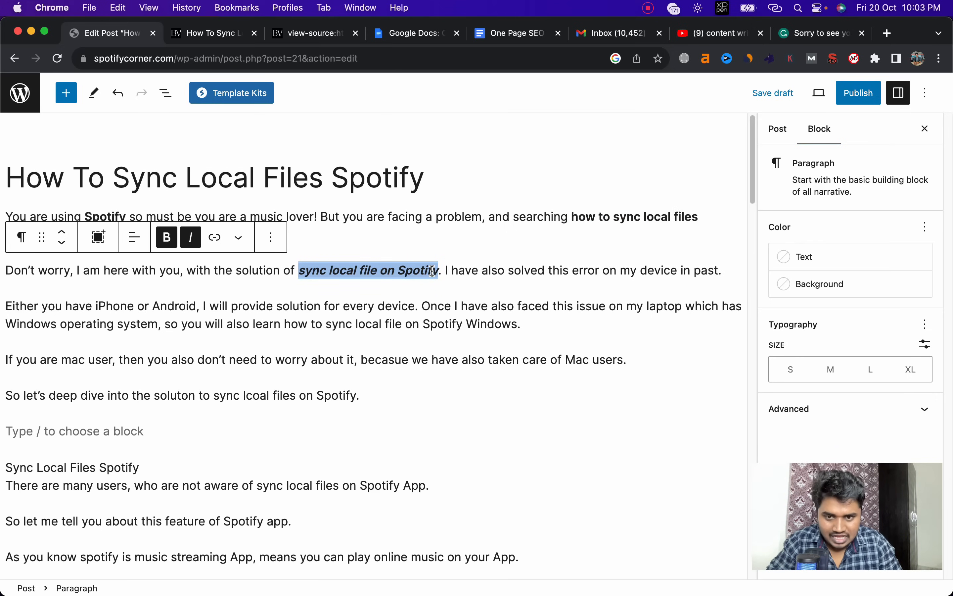
key("super+u")
key("super+i")
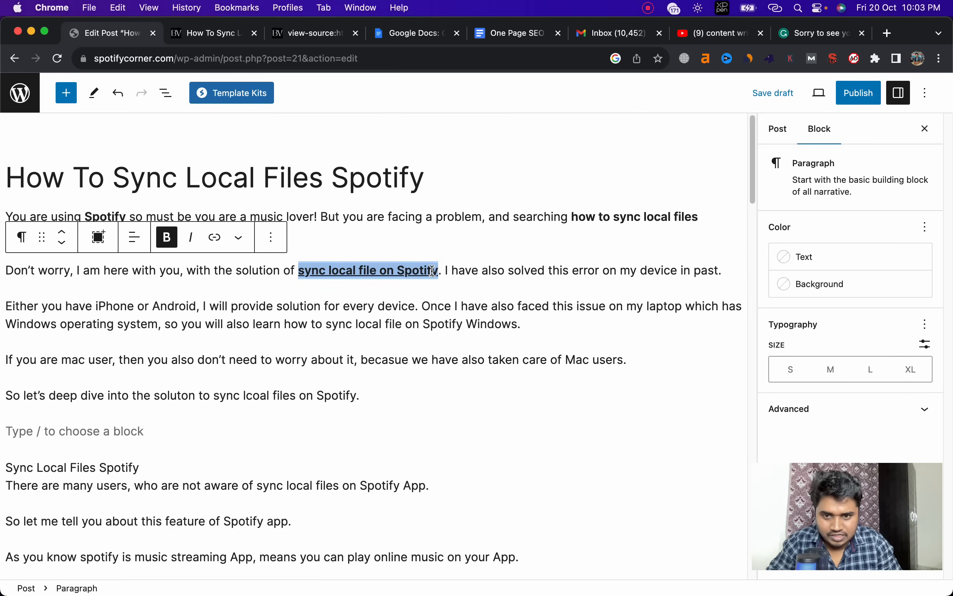
key("super+i")
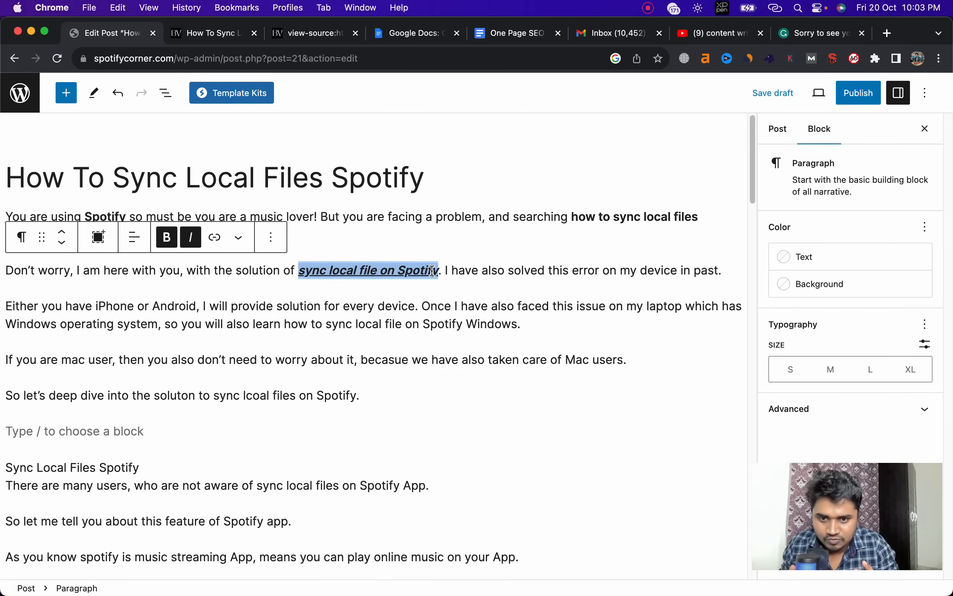
Italicize "how to sync local file on Spotify Windows." in the third paragraph, without bold
left_click(299, 307)
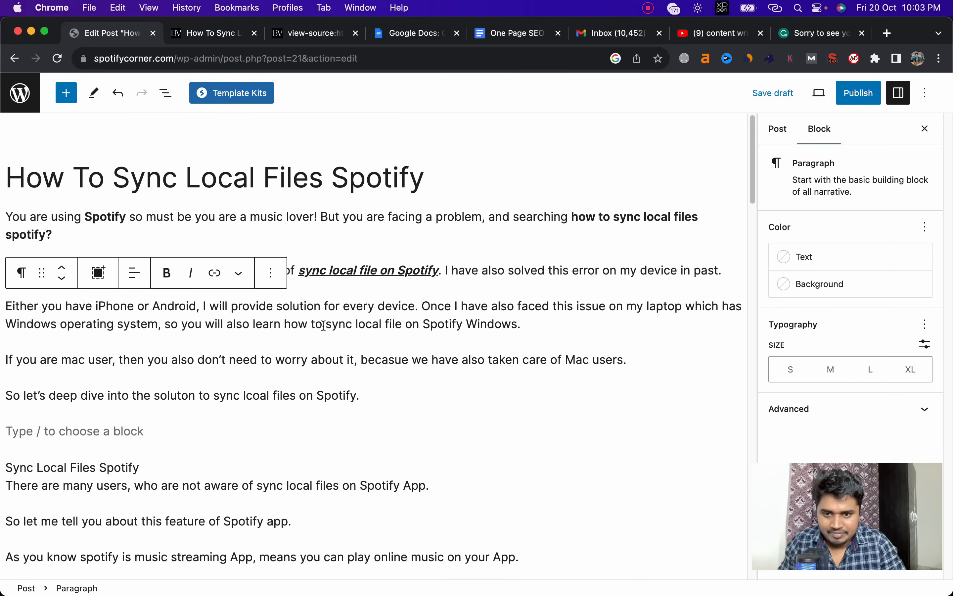
left_click_drag(522, 324, 294, 319)
key("super+b")
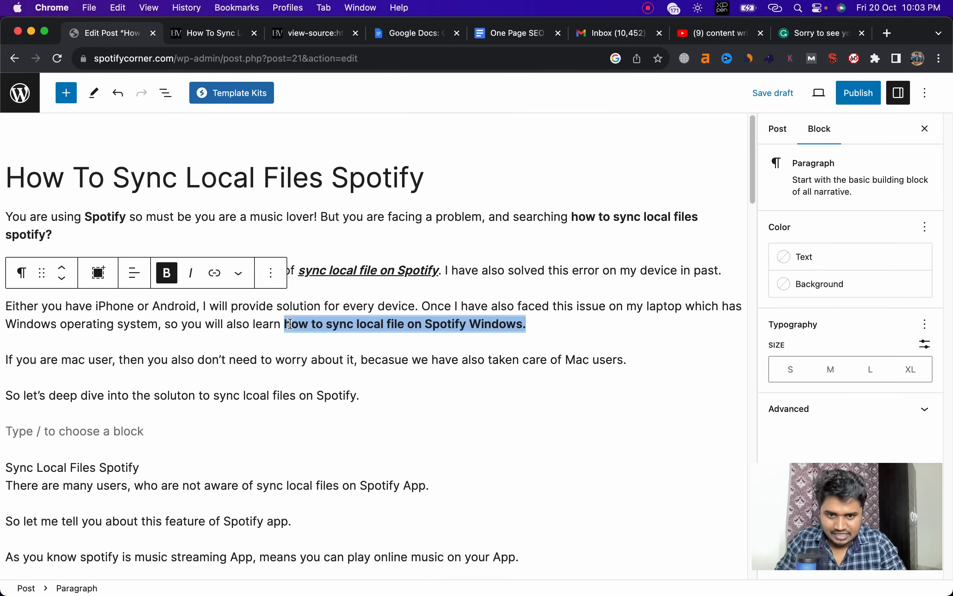
key("super+i")
key("super+b")
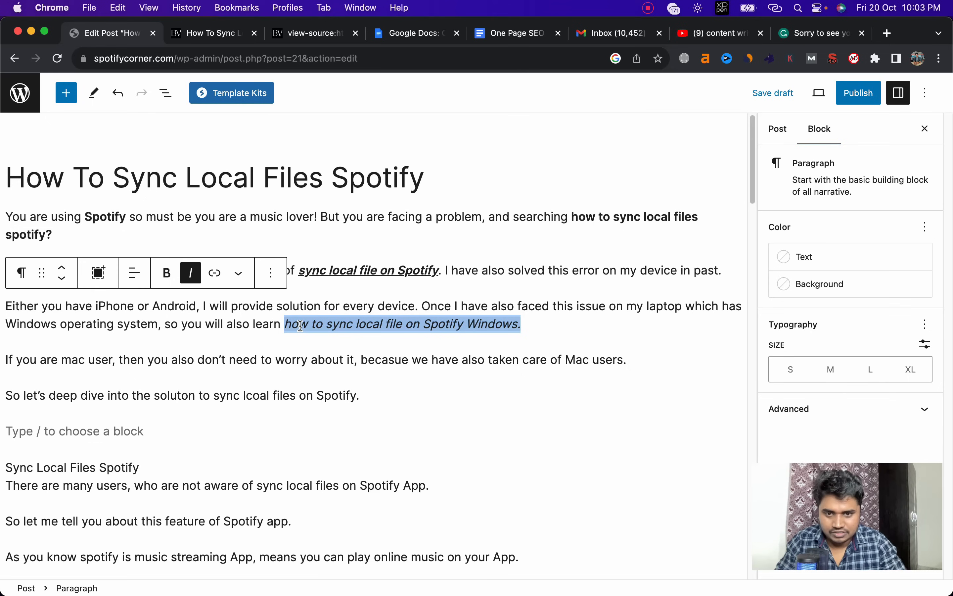
left_click(286, 341)
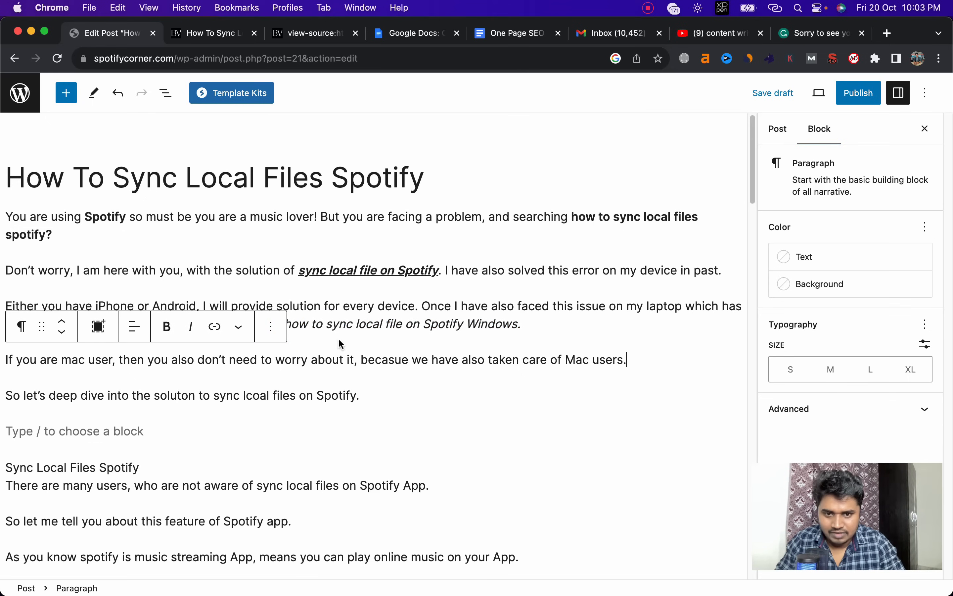
left_click(456, 327)
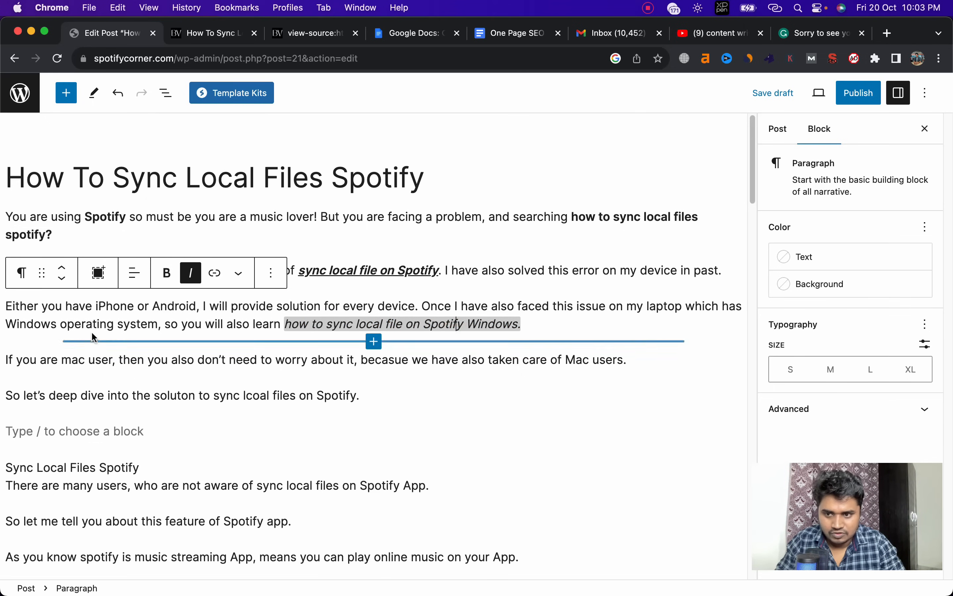
Make "iPhone or Android" bold and underlined in the third paragraph, and remove the empty paragraph above "Sync Local Files Spotify"
left_click_drag(93, 307, 195, 309)
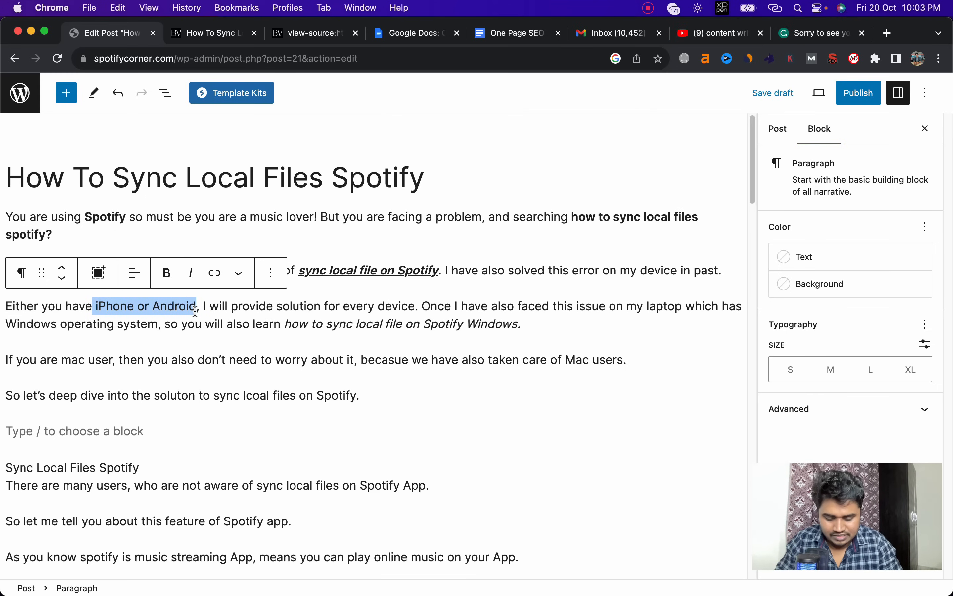
key("super+b")
key("super+u")
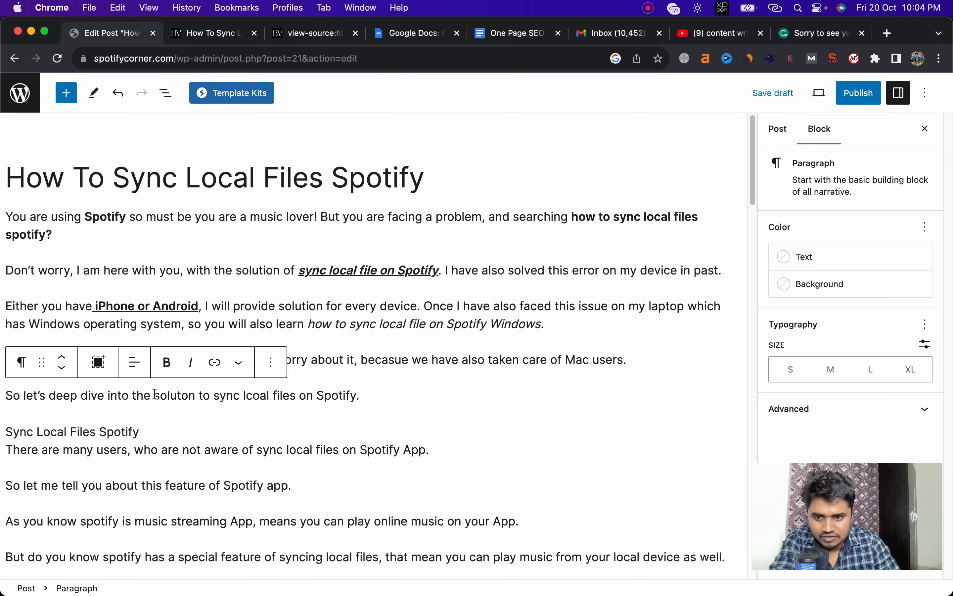
Underline "soluton to sync lcoal files on Spotify" in the last introductory paragraph
left_click_drag(154, 394, 379, 403)
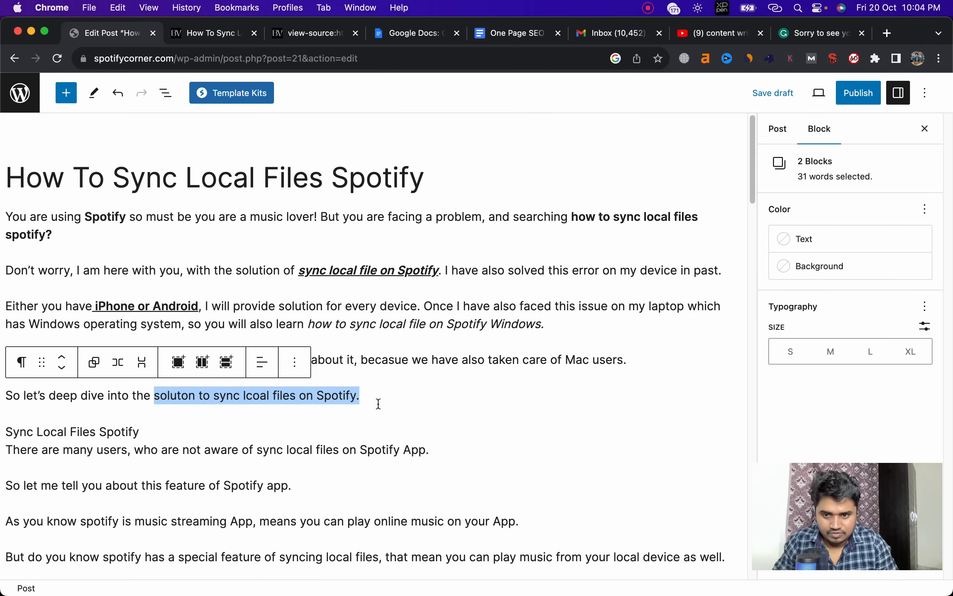
key("super+v")
left_click(390, 417)
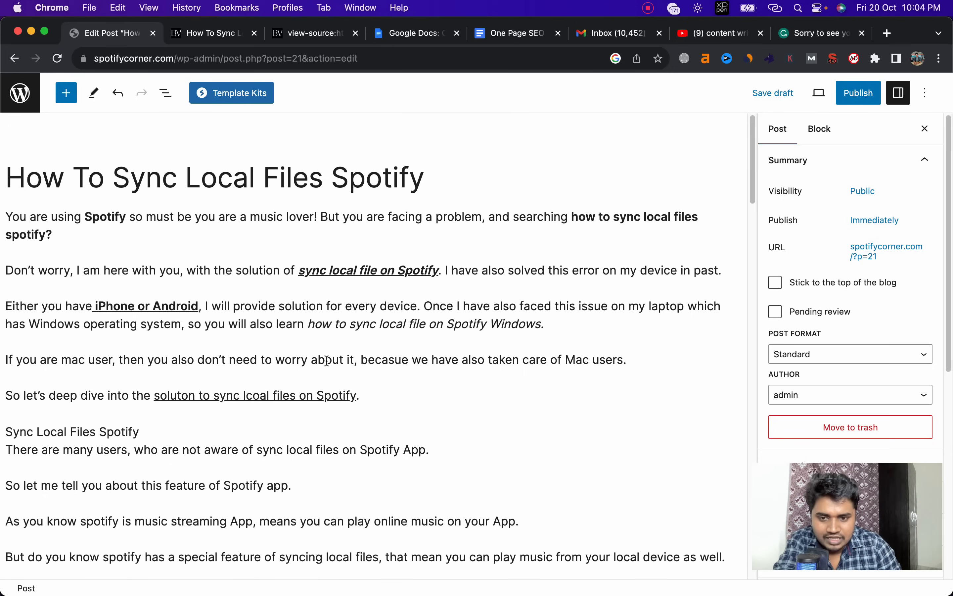
Switch to the One Page SEO document in Google Docs and make "H3, H4" bold under the "Subheading in H2" item
left_click(499, 36)
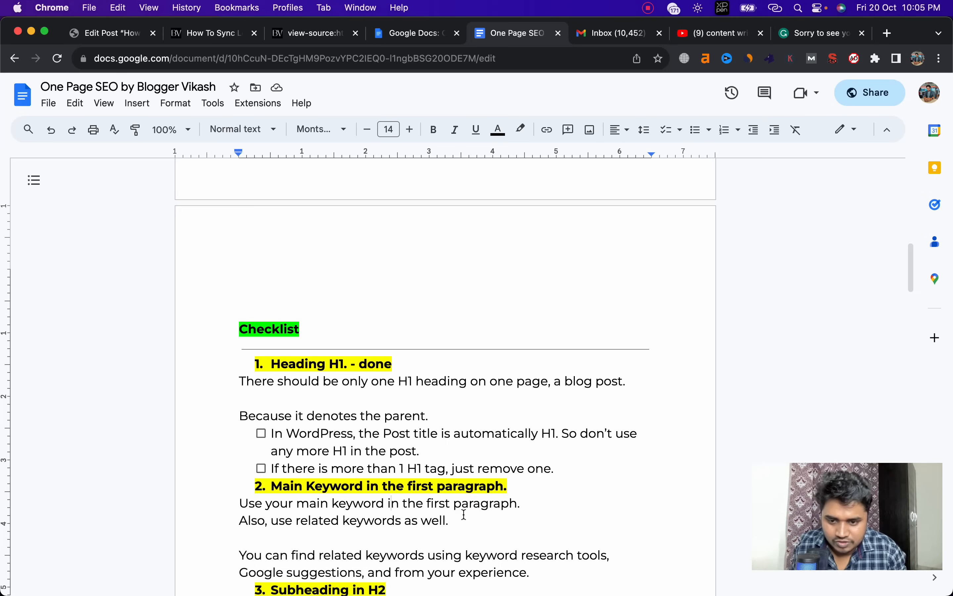
scroll(462, 511, "down", 6)
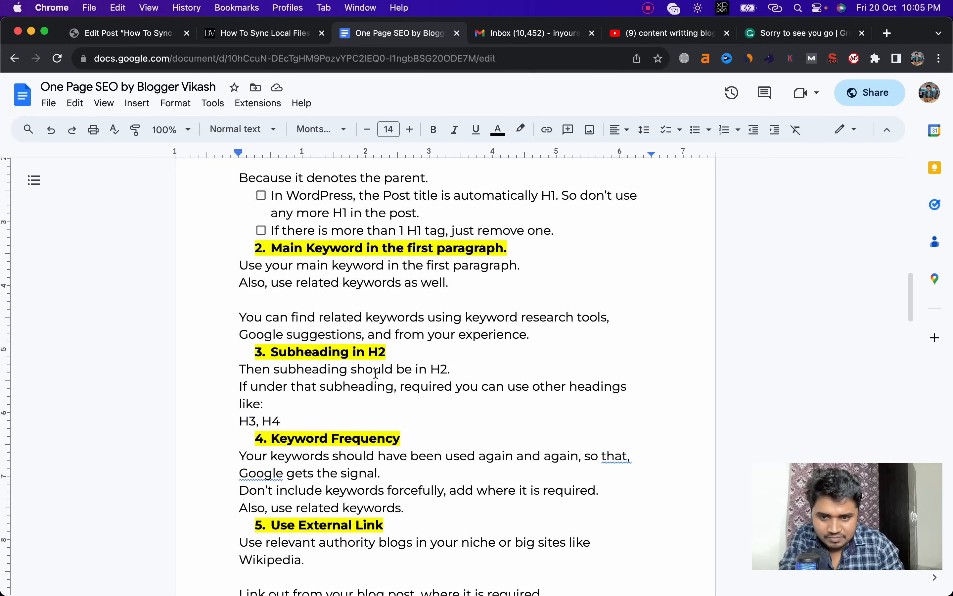
left_click_drag(288, 421, 238, 420)
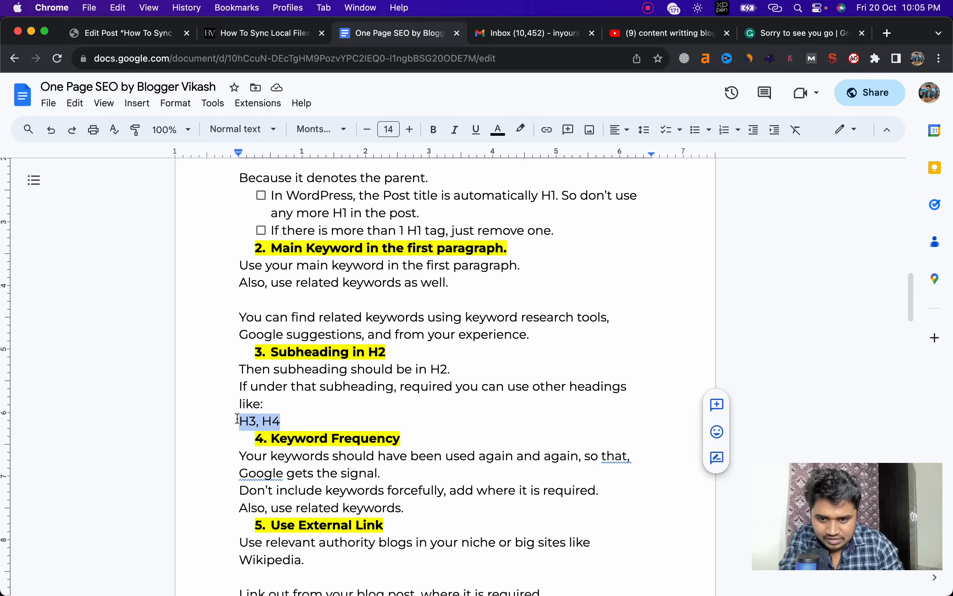
key("cmd+b")
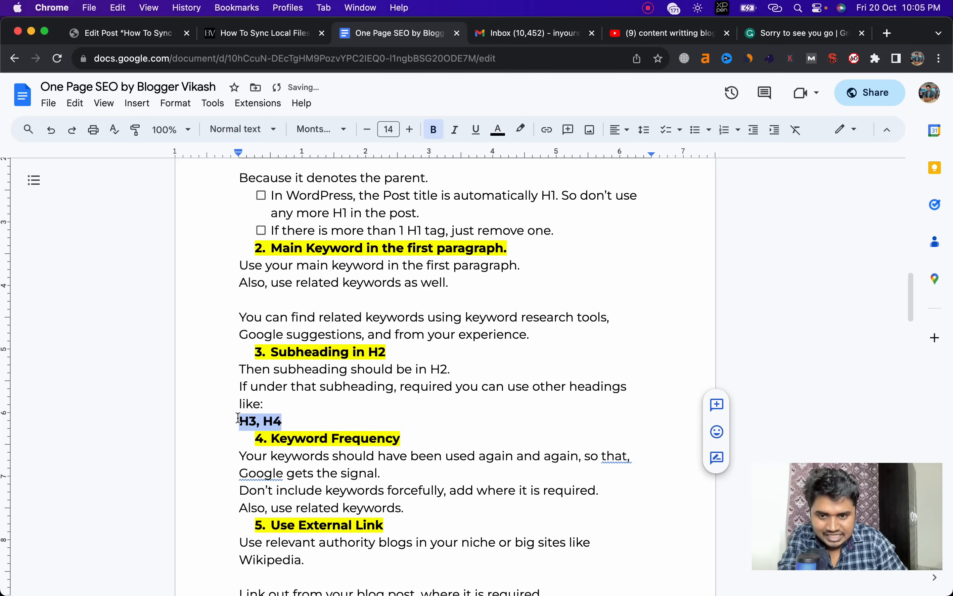
In the WordPress draft, turn the "Sync Local Files Spotify" line into a bold H2 heading separate from the paragraph beneath it
left_click(118, 33)
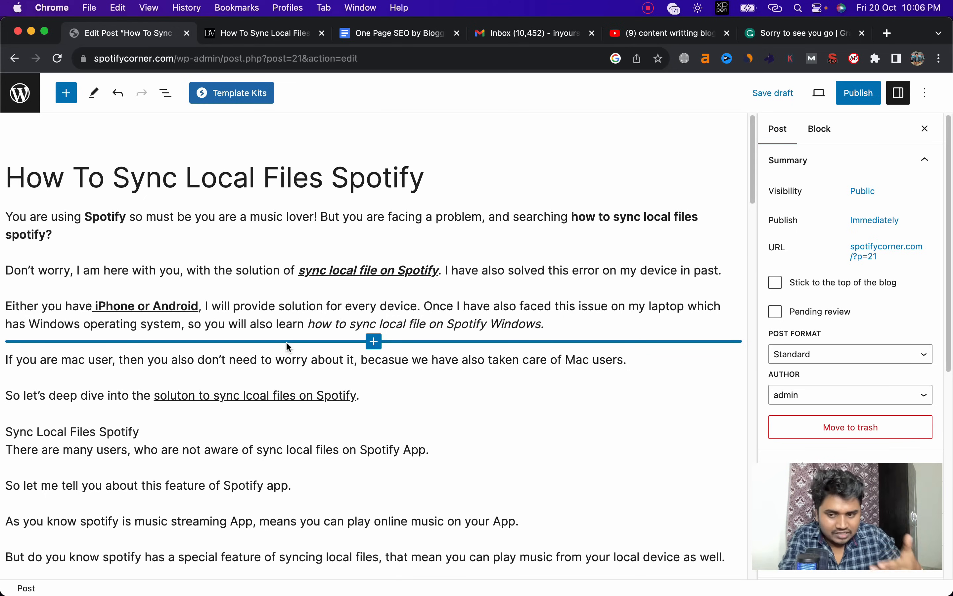
triple_click(120, 430)
left_click(167, 399)
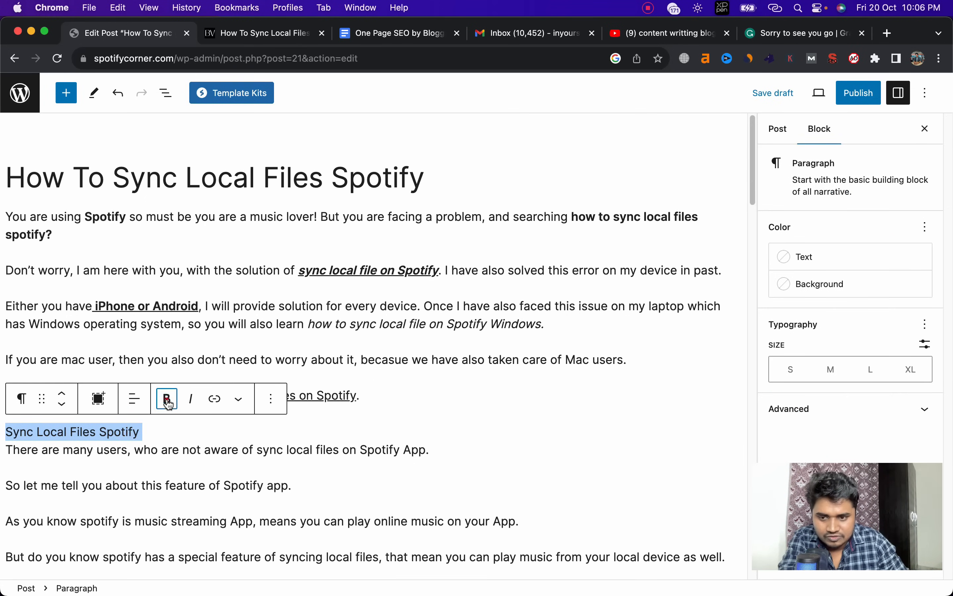
left_click(21, 400)
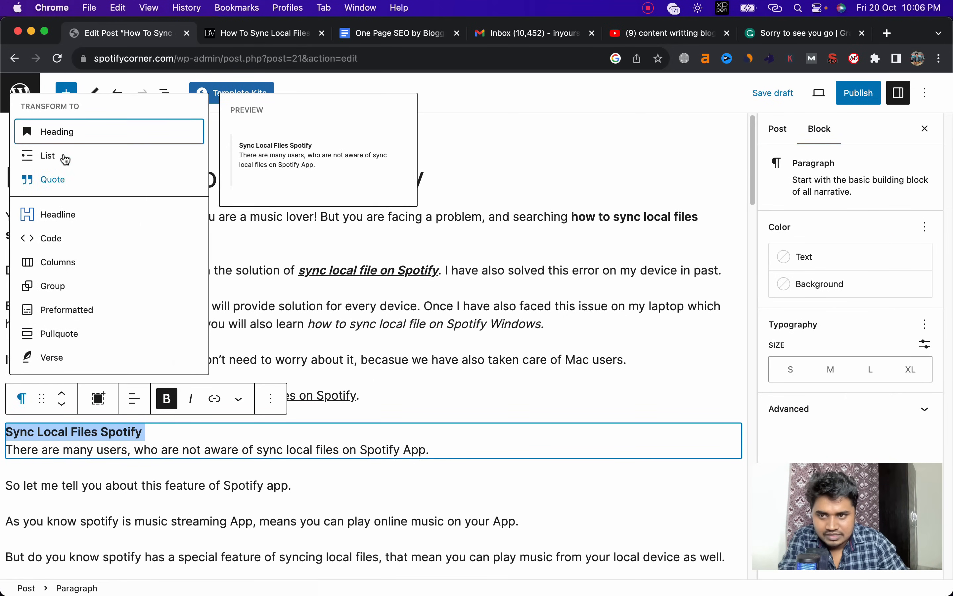
left_click(69, 132)
left_click(244, 435)
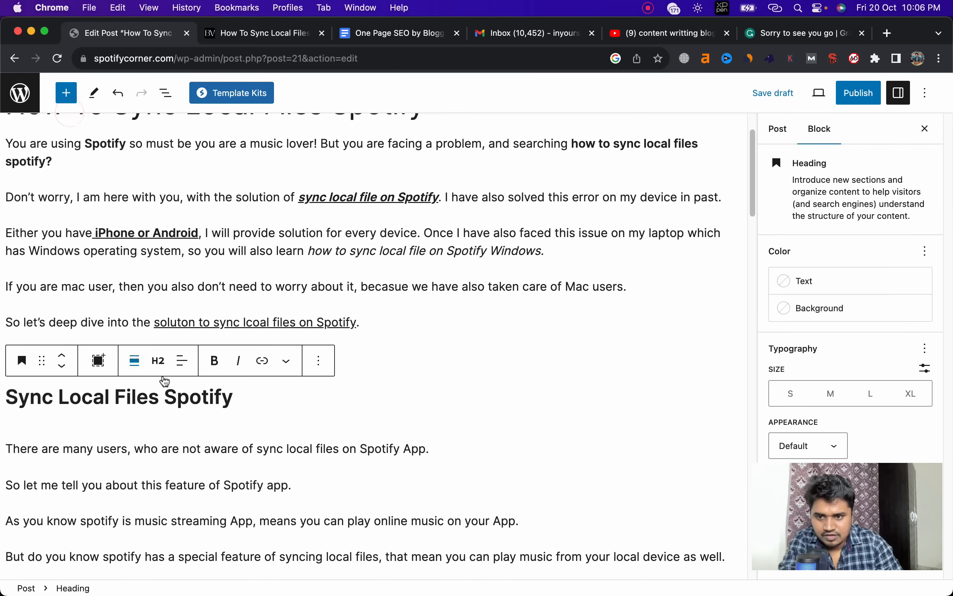
left_click(267, 392)
left_click(166, 393)
triple_click(166, 393)
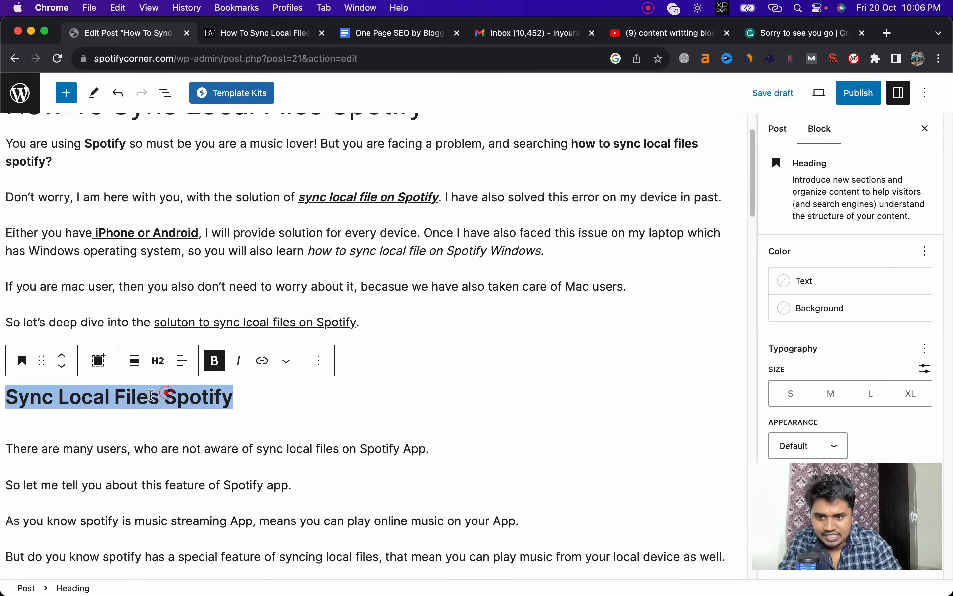
left_click(331, 358)
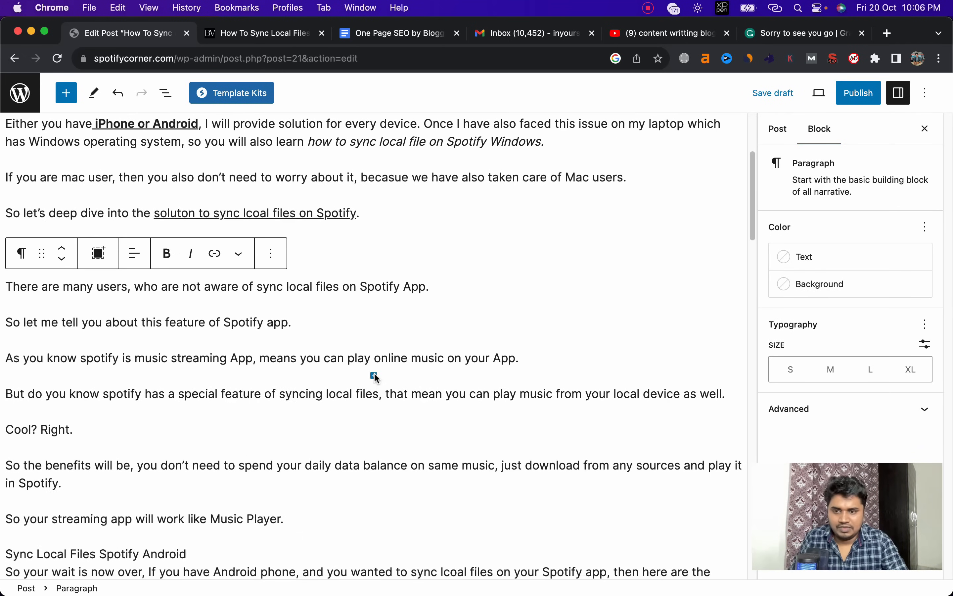
Split the "Sync Local Files Spotify Android" line off from its section text into its own paragraph
scroll(374, 378, "down", 1)
scroll(375, 379, "down", 5)
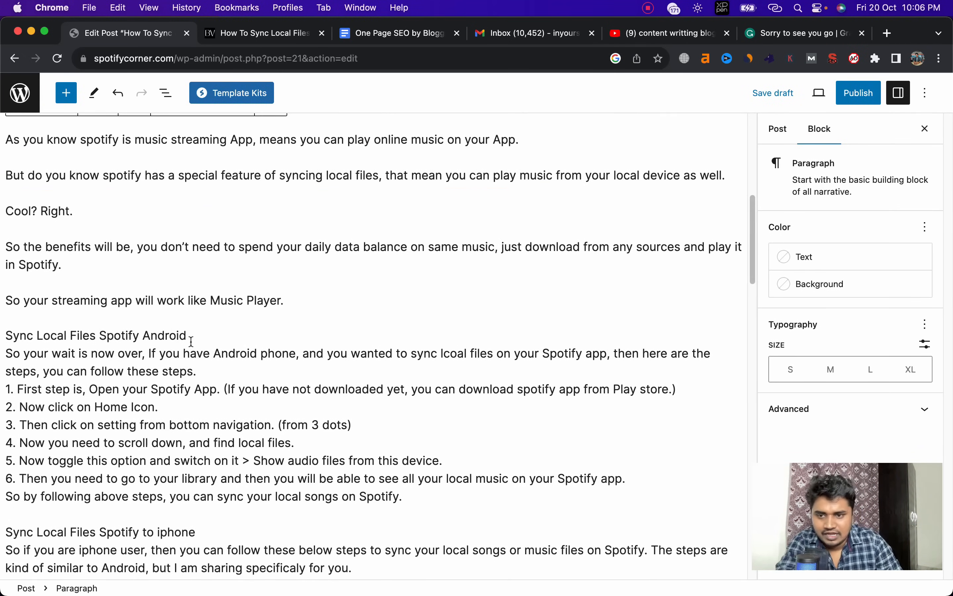
left_click(192, 340)
key("super+BackSpace")
scroll(200, 337, "down", 1)
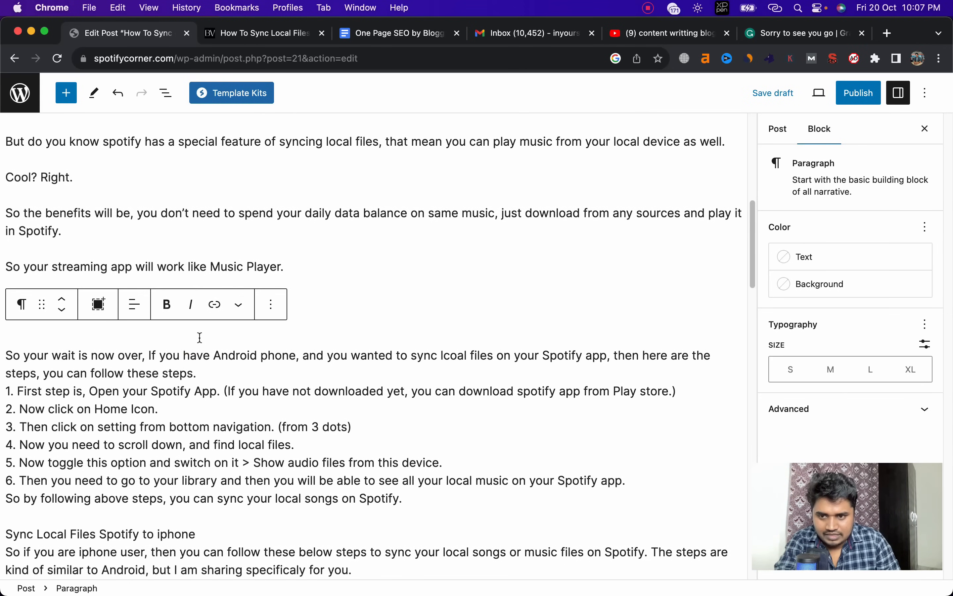
Separate further section title lines from their text, from "Sync Local Files Spotify to iphone" down to "Conslusion" and "FAQ"
scroll(200, 338, "down", 2)
left_click(211, 434)
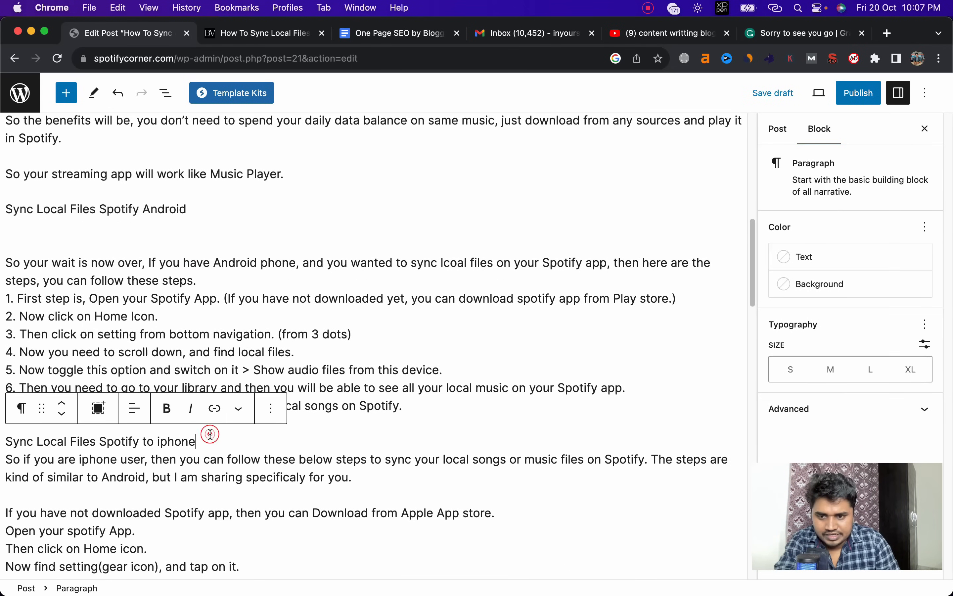
scroll(157, 354, "down", 20)
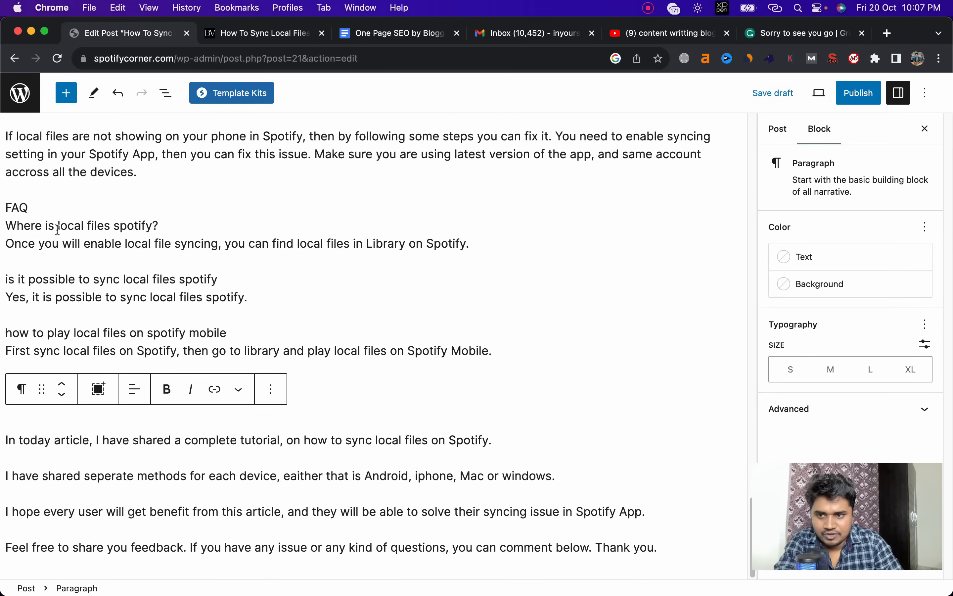
left_click(60, 203)
key("Return")
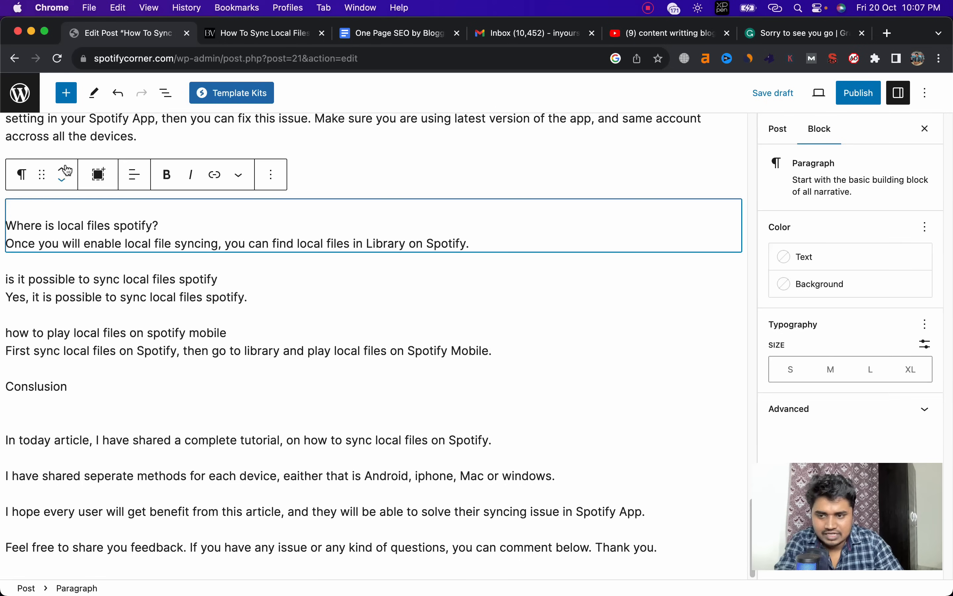
Turn the "Conslusion" line near the end of the post into a bold H2 heading
double_click(42, 385)
left_click(21, 354)
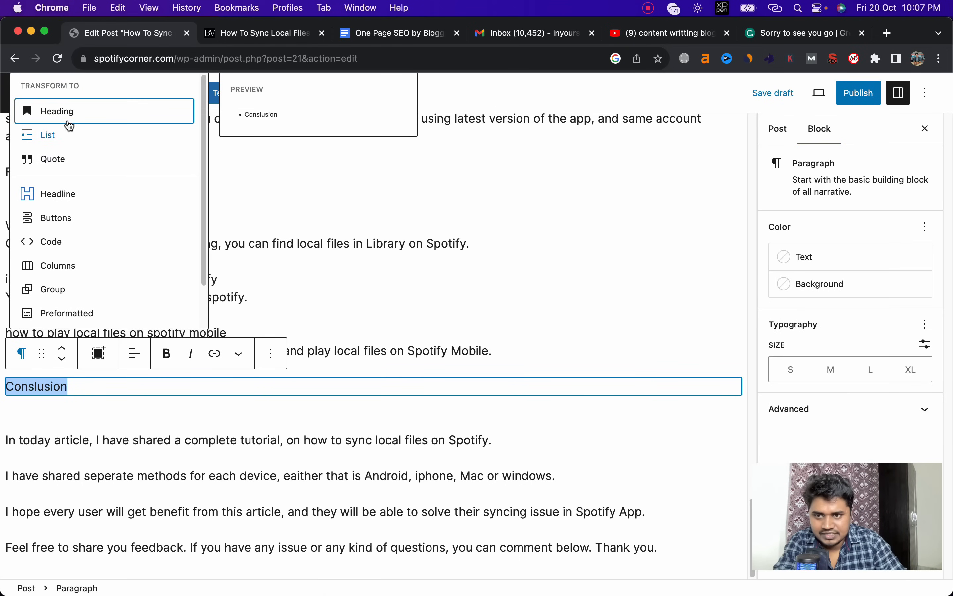
left_click(66, 112)
double_click(85, 390)
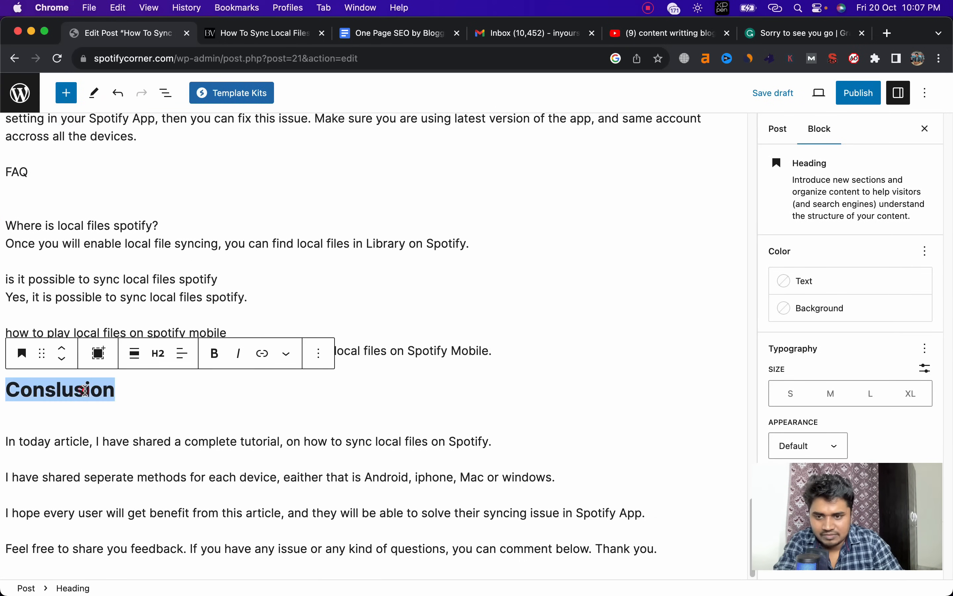
left_click(214, 355)
left_click(134, 396)
Turn the "FAQ" and "How To Fix Spotify Local Files Not Showing On Phone" lines into H2 headings
scroll(169, 394, "up", 5)
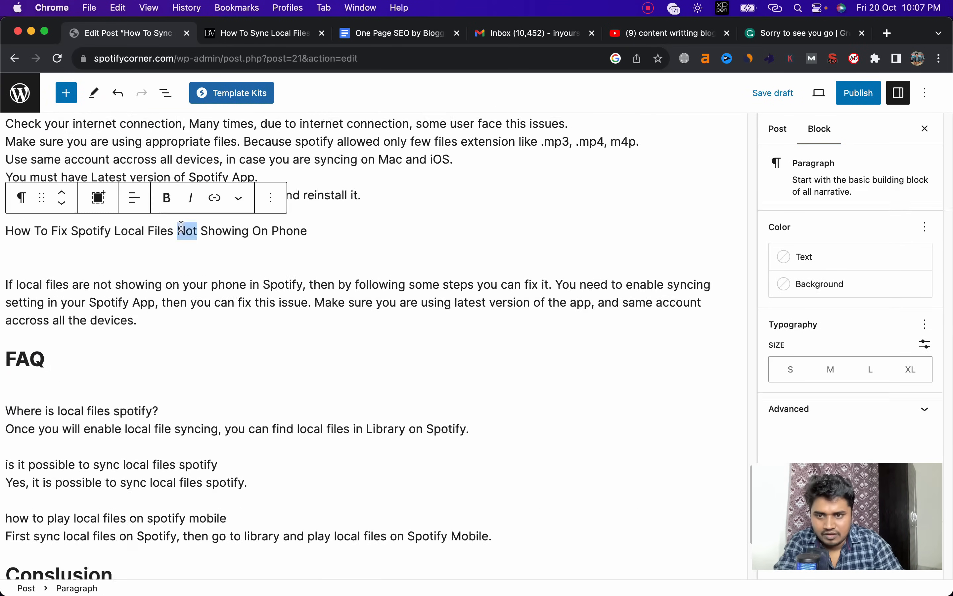
triple_click(181, 229)
left_click(21, 198)
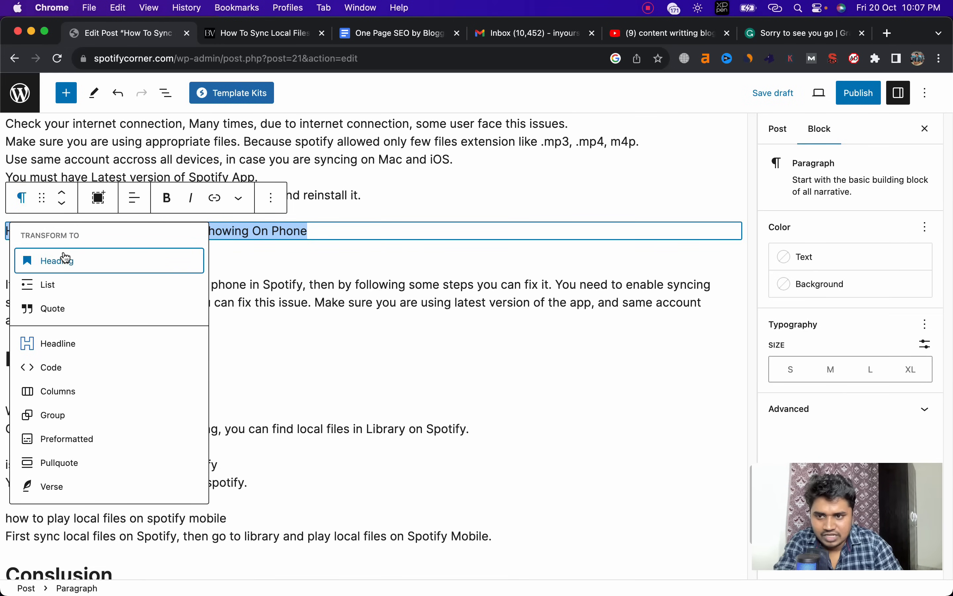
left_click(64, 256)
left_click(155, 286)
Turn the "Sync local files spotify not working" line into an H2 heading
scroll(154, 282, "up", 3)
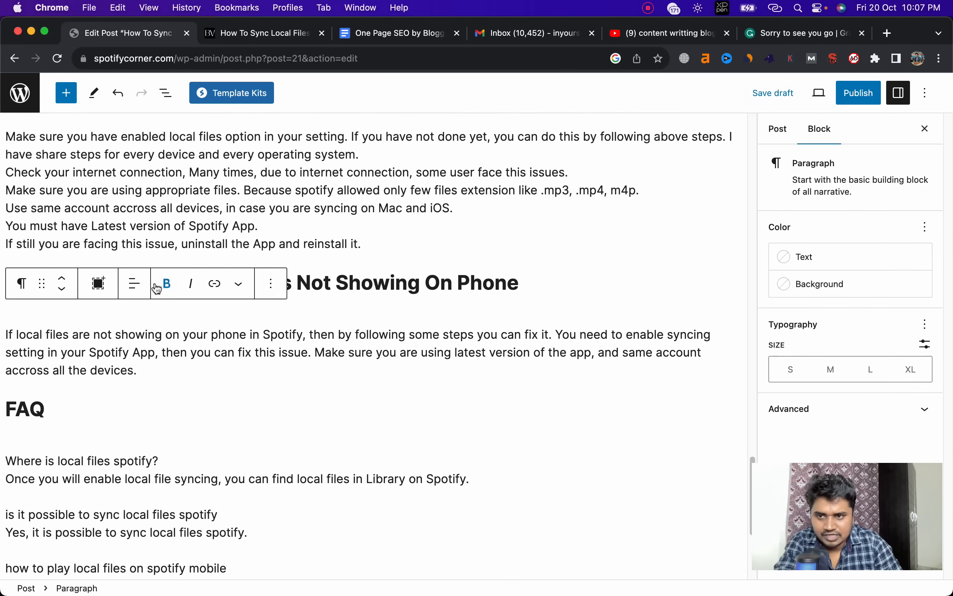
scroll(154, 281, "up", 4)
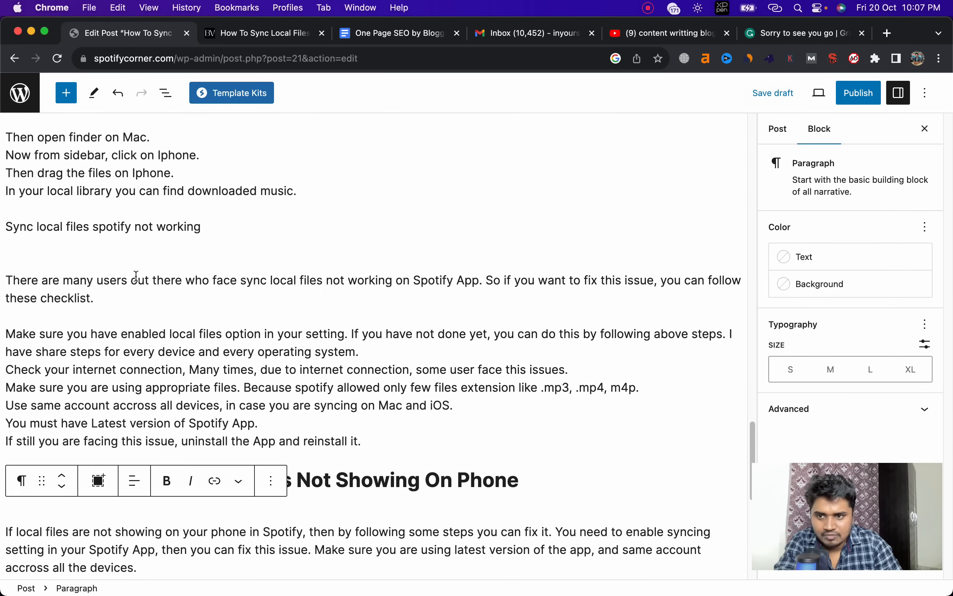
triple_click(103, 229)
left_click(21, 193)
left_click(67, 255)
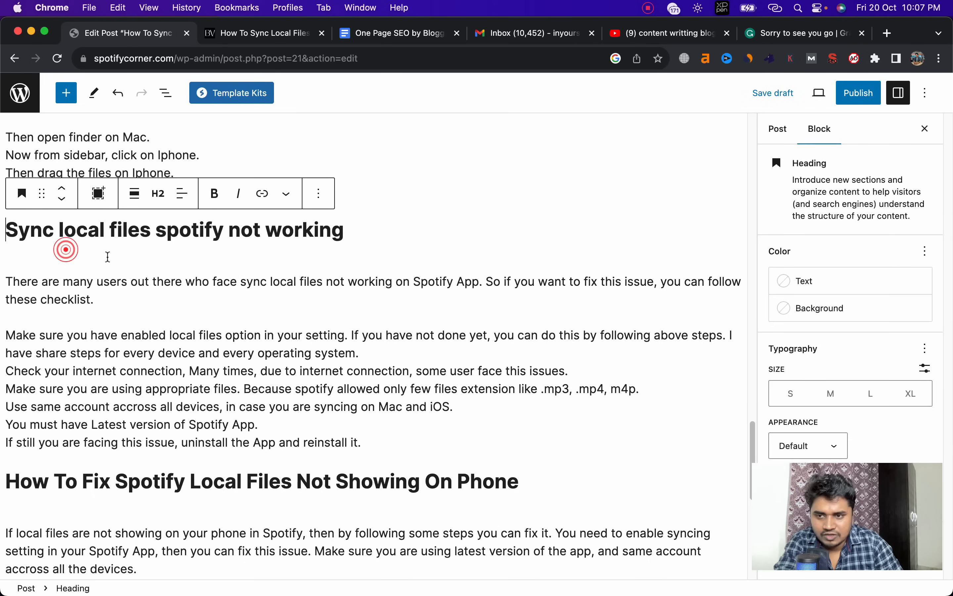
Turn the "Sync Local Files Spotify" title lines for Mac, Windows, iphone and Android into H2 headings
scroll(128, 260, "up", 5)
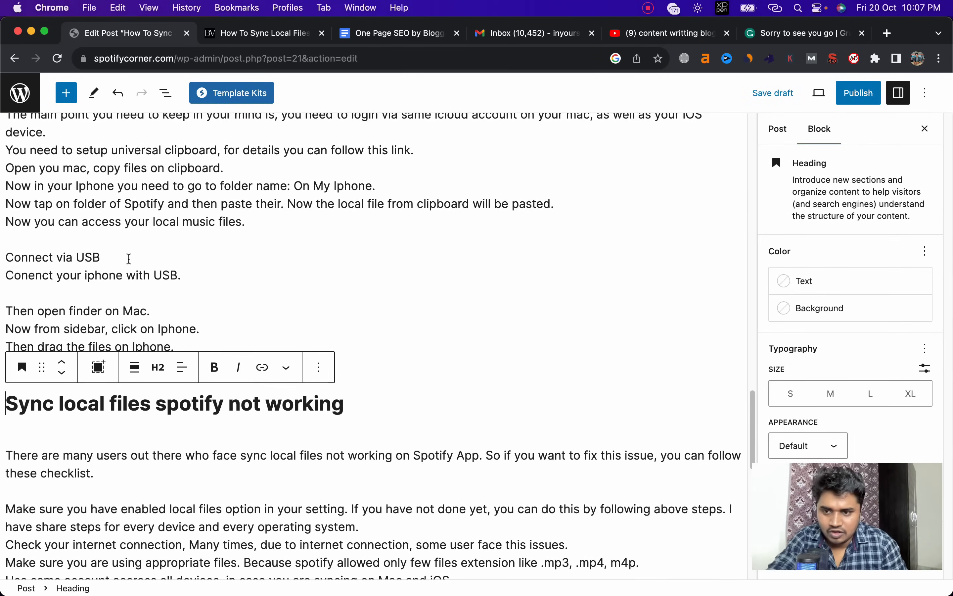
scroll(128, 259, "up", 1)
scroll(129, 259, "up", 5)
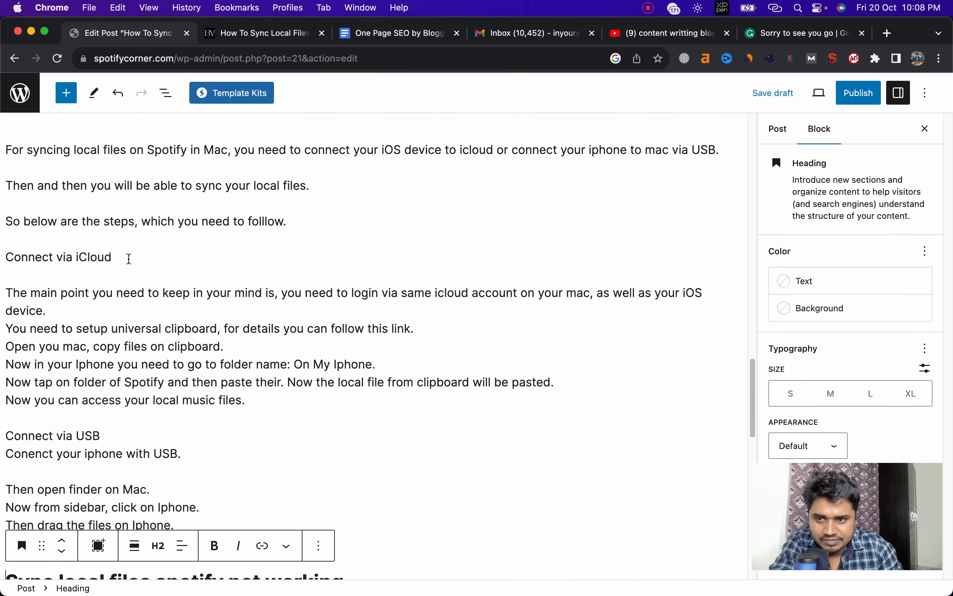
scroll(97, 252, "up", 4)
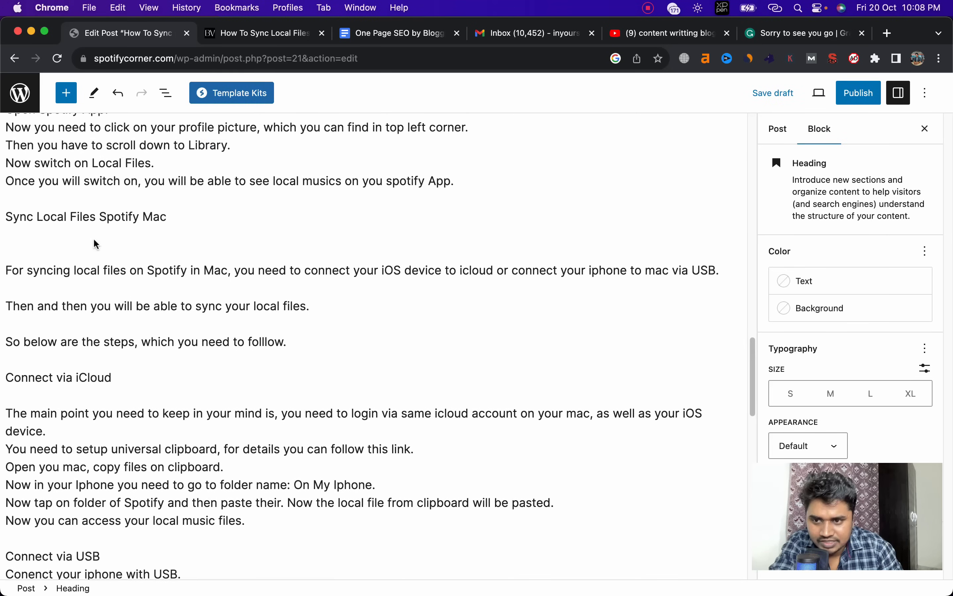
left_click(93, 218)
triple_click(92, 215)
left_click(20, 184)
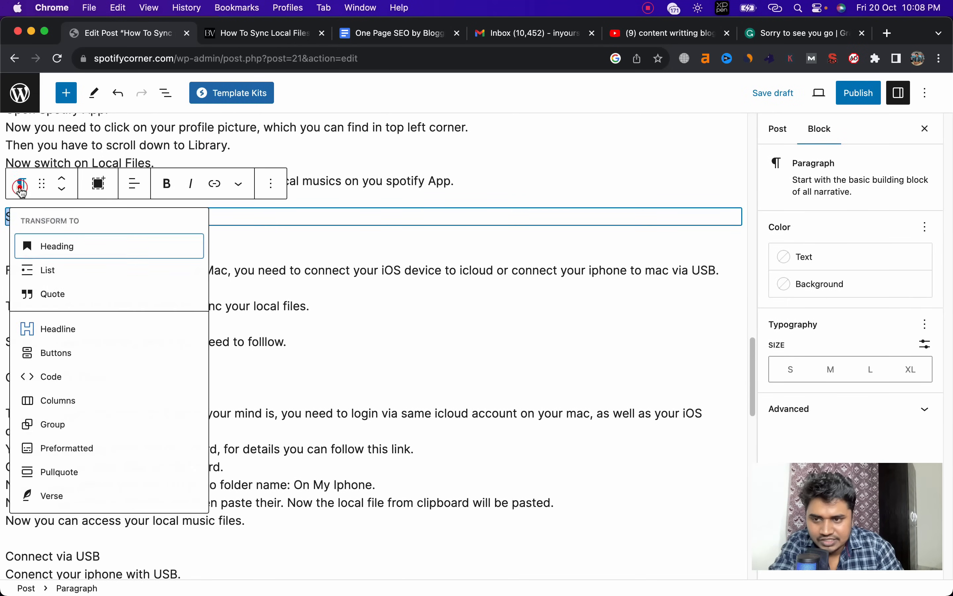
left_click(66, 246)
key("super+z")
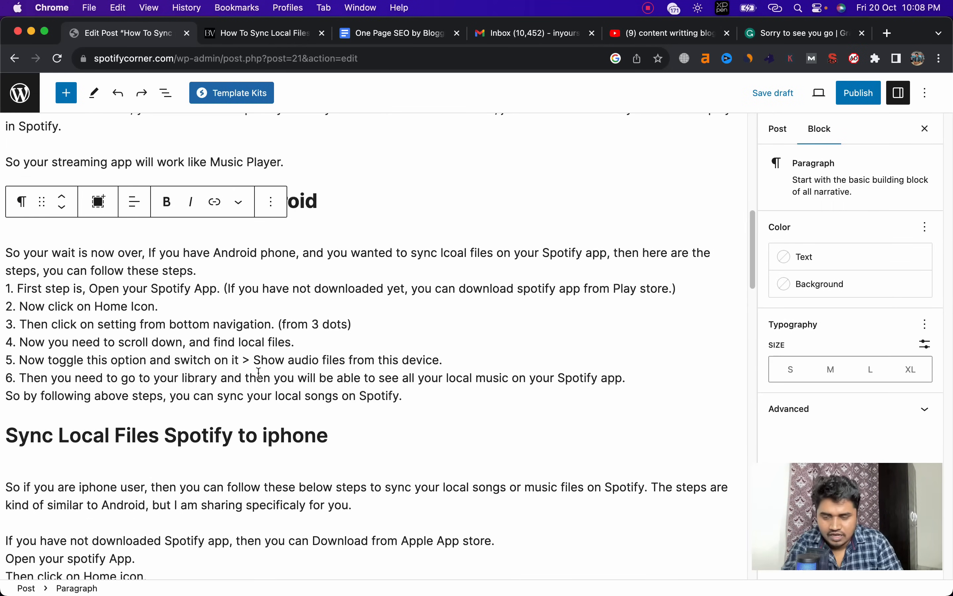
scroll(259, 372, "up", 10)
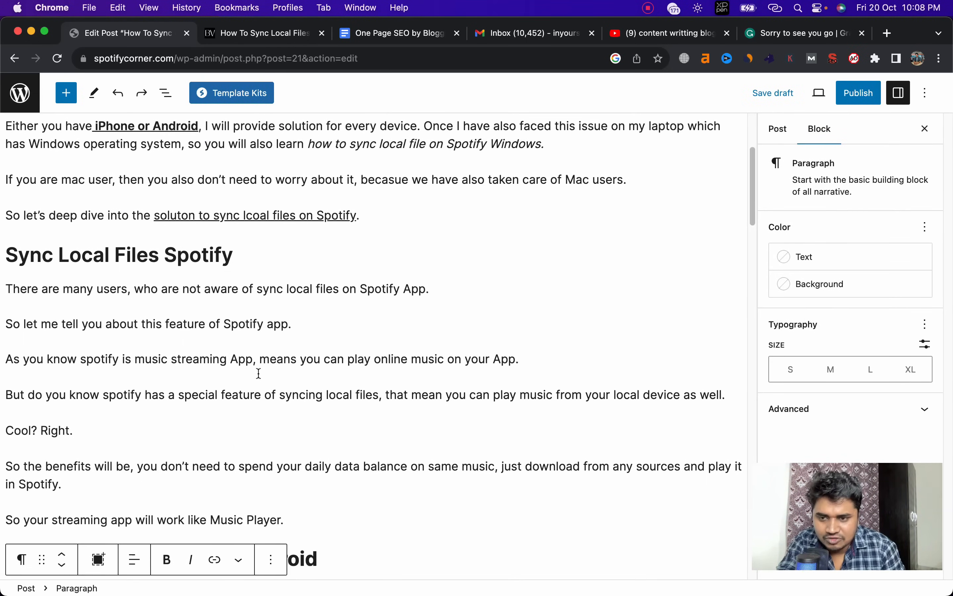
scroll(403, 384, "down", 6)
key("super+shift+z")
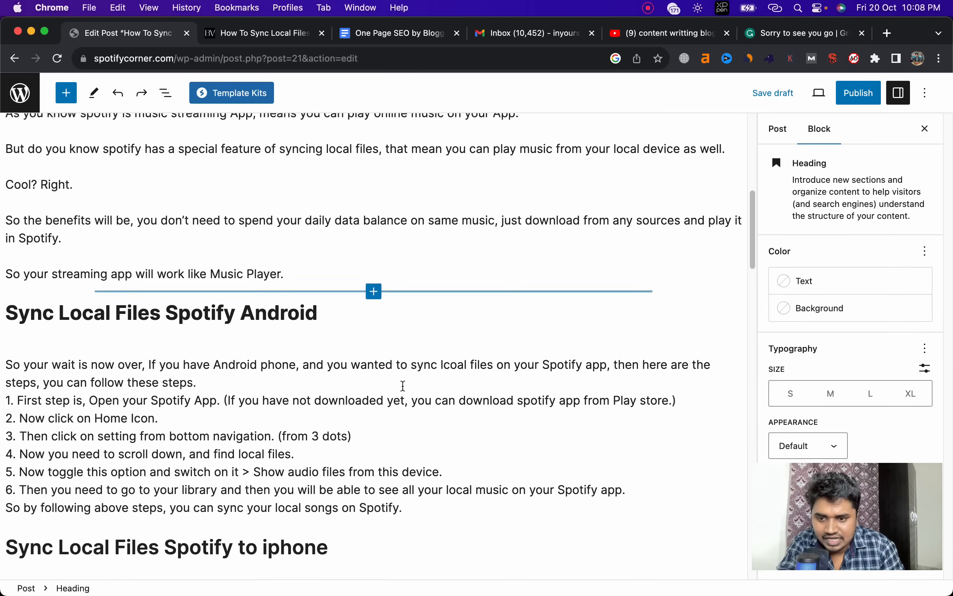
Turn the "Connect via iCloud" line in the Mac section into a bold H3 subheading
scroll(402, 386, "down", 7)
scroll(402, 385, "down", 5)
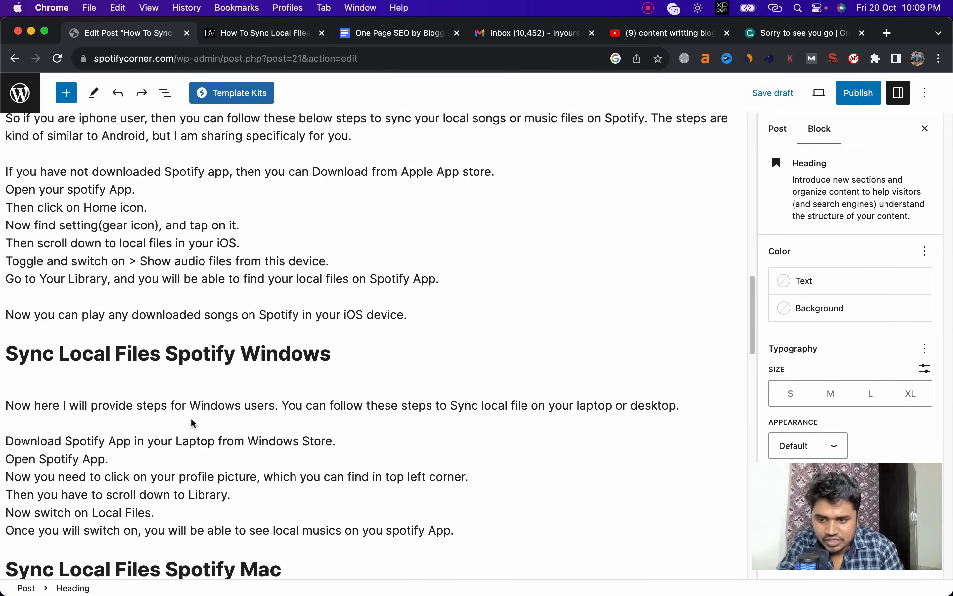
scroll(212, 437, "down", 4)
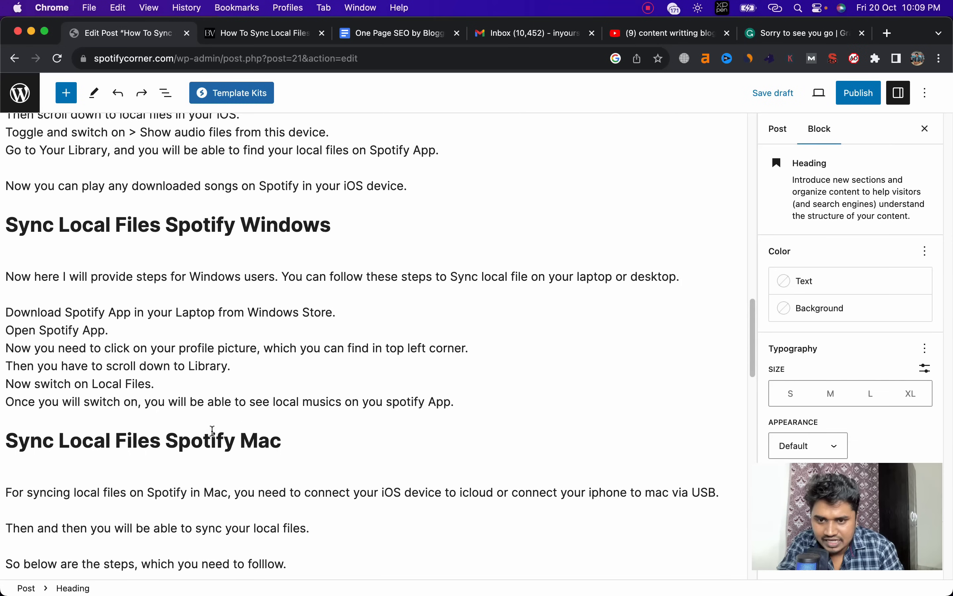
scroll(212, 431, "down", 6)
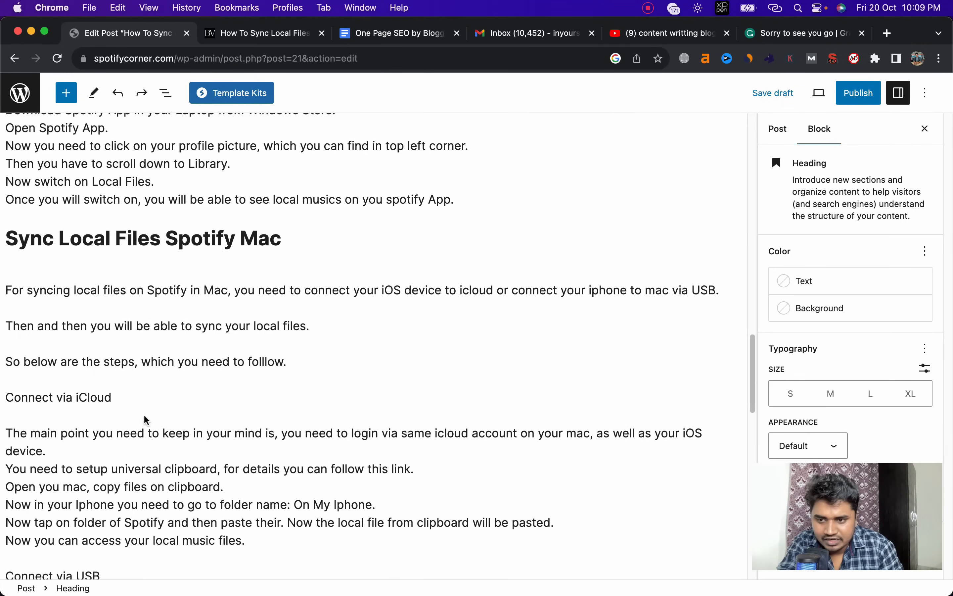
triple_click(49, 395)
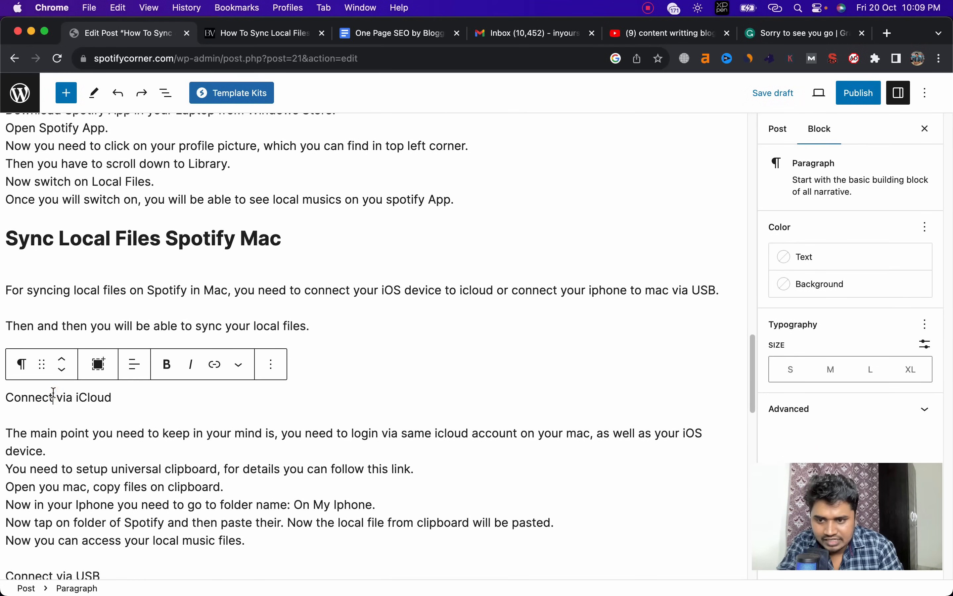
left_click(16, 368)
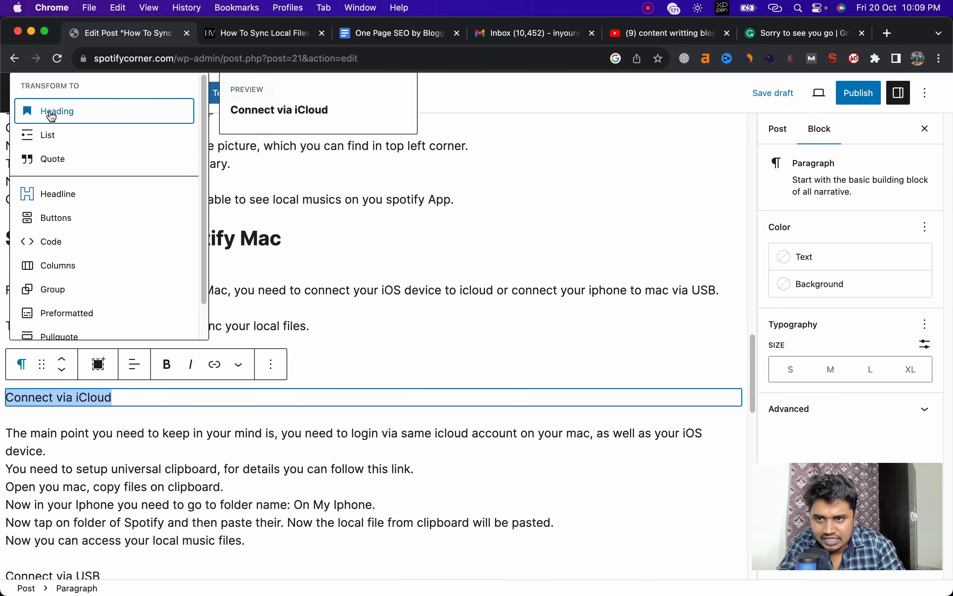
left_click(51, 108)
left_click(159, 365)
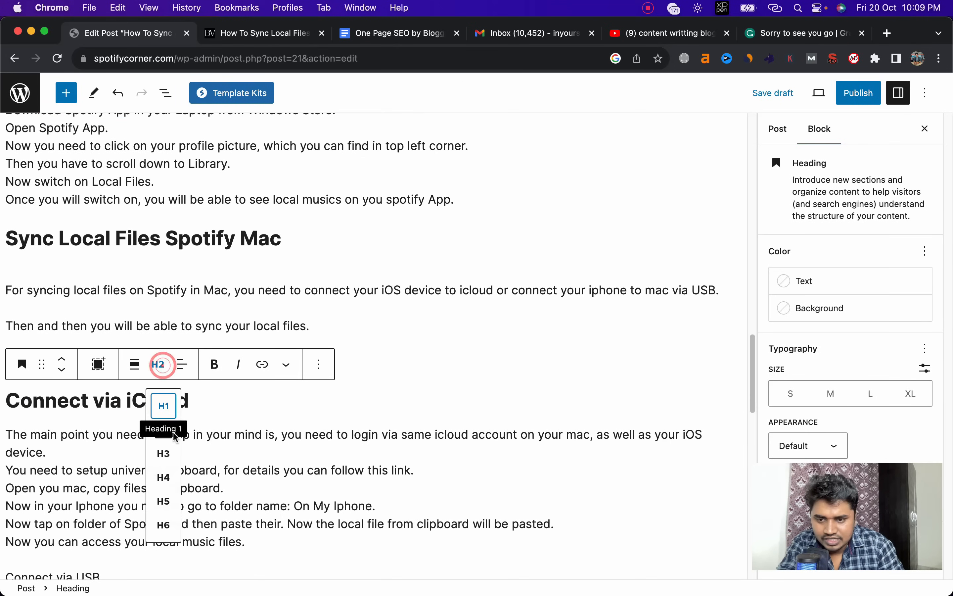
left_click(163, 453)
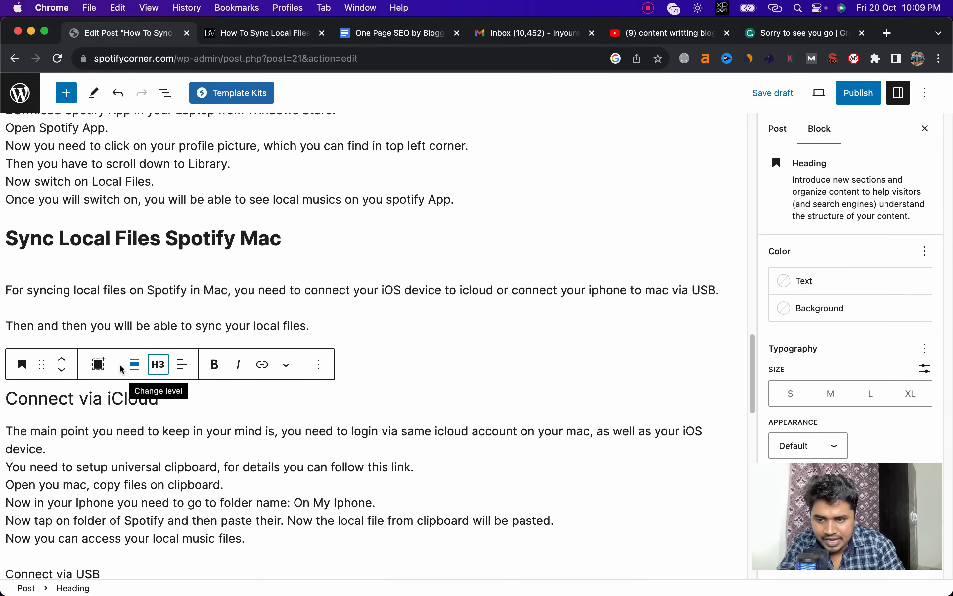
triple_click(112, 398)
left_click(207, 372)
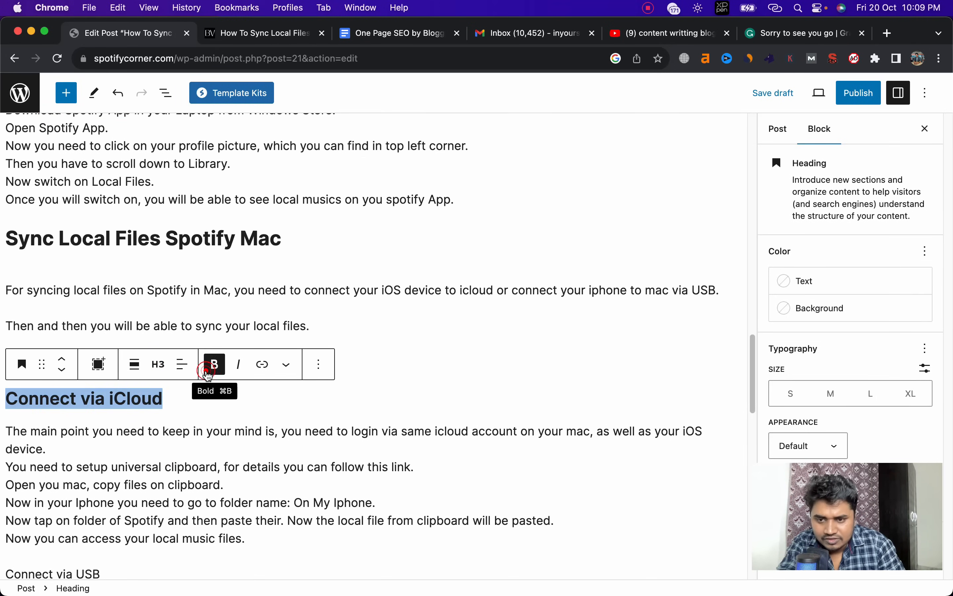
left_click(189, 412)
Split the "Connect via USB" line off from the text beneath it and make it an H3 subheading
scroll(189, 412, "down", 3)
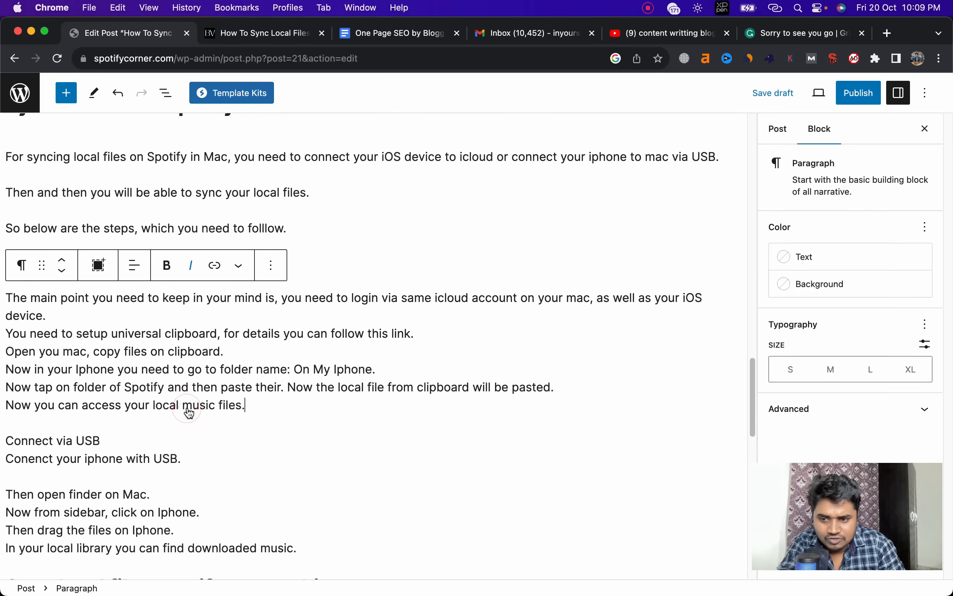
scroll(189, 412, "down", 1)
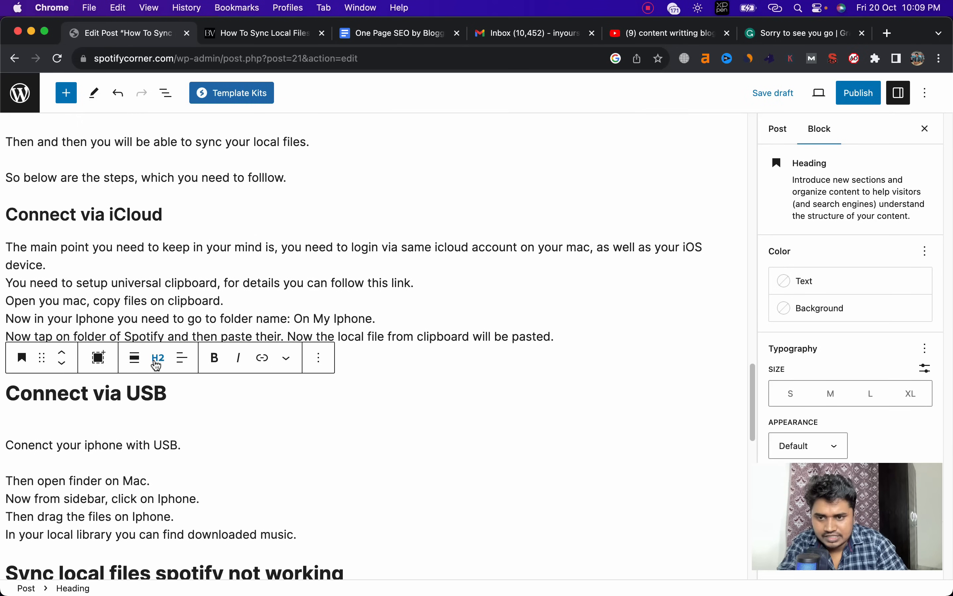
left_click(156, 360)
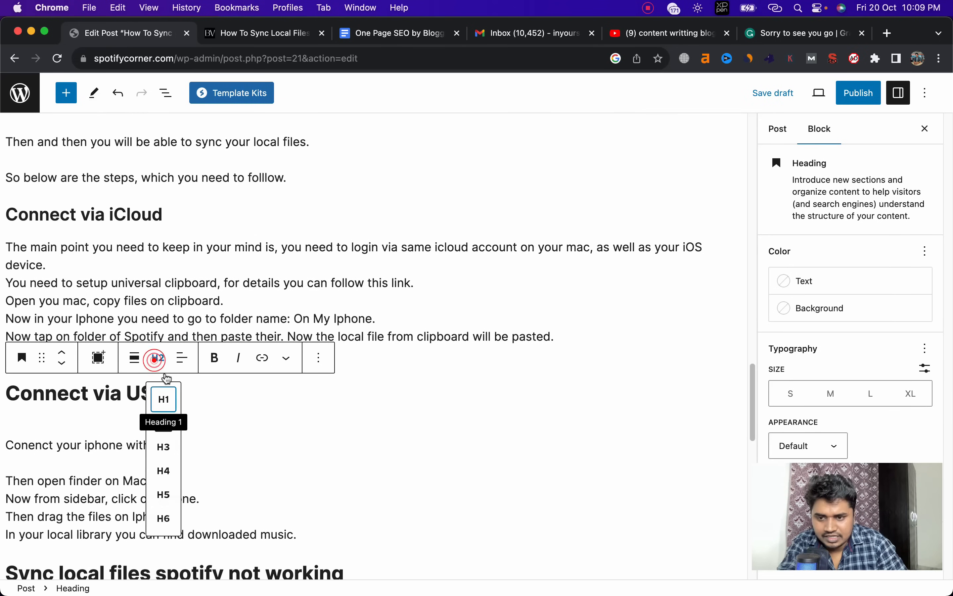
left_click(168, 442)
left_click_drag(142, 391, 116, 387)
triple_click(116, 386)
left_click(347, 419)
Save the post draft and open its preview in a new browser tab
scroll(346, 418, "down", 13)
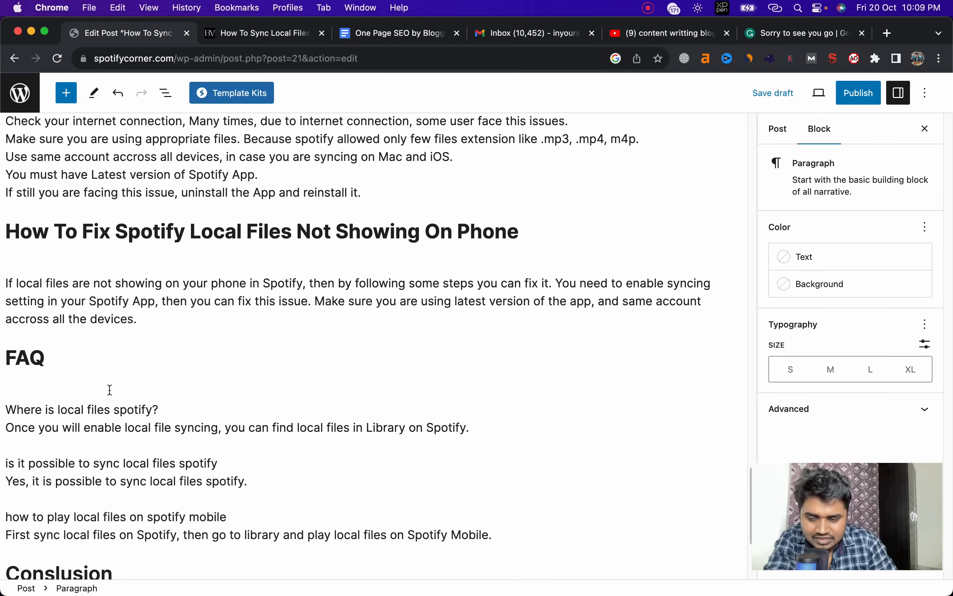
scroll(110, 390, "down", 1)
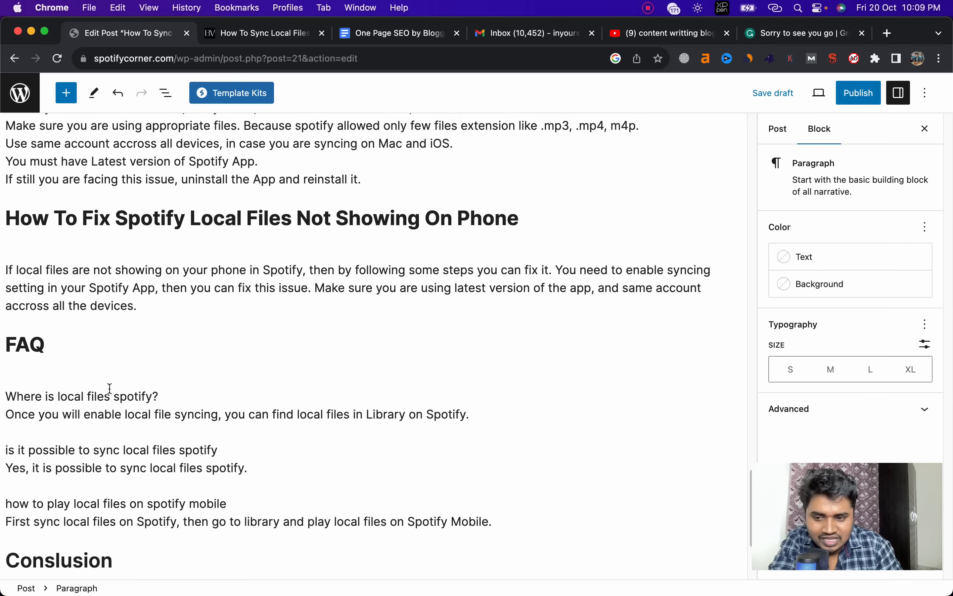
scroll(106, 389, "down", 5)
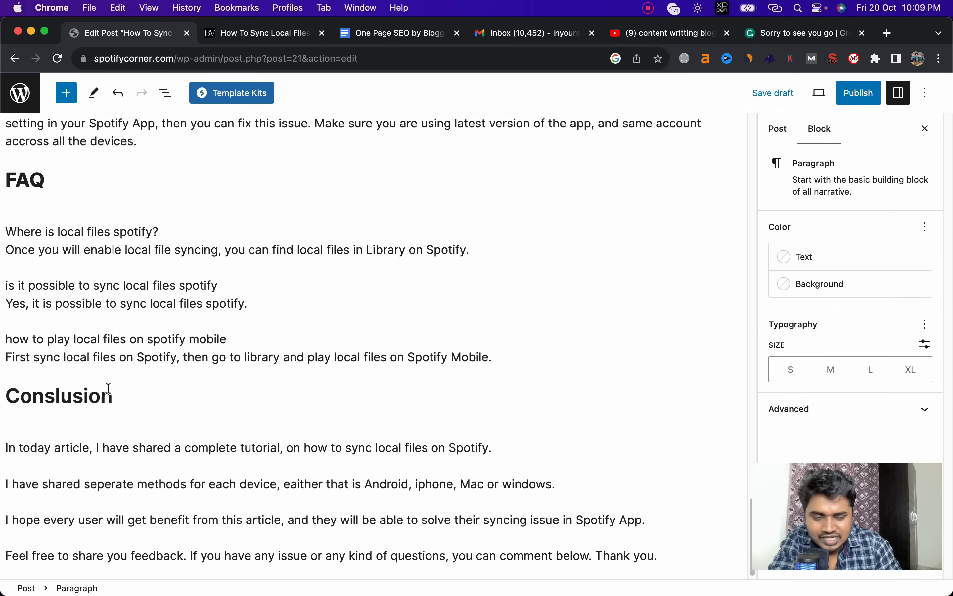
left_click(774, 94)
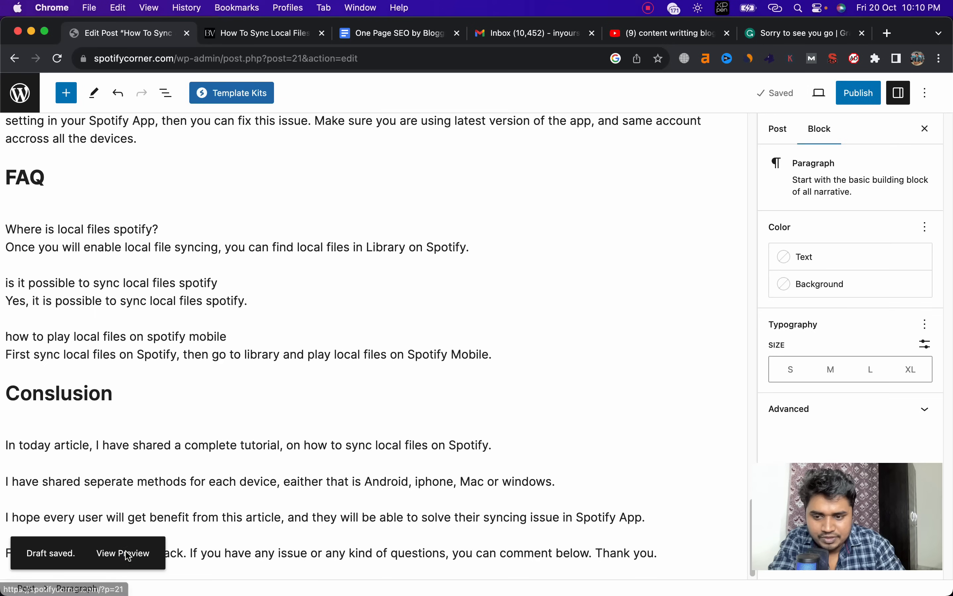
right_click(127, 550)
left_click(213, 328)
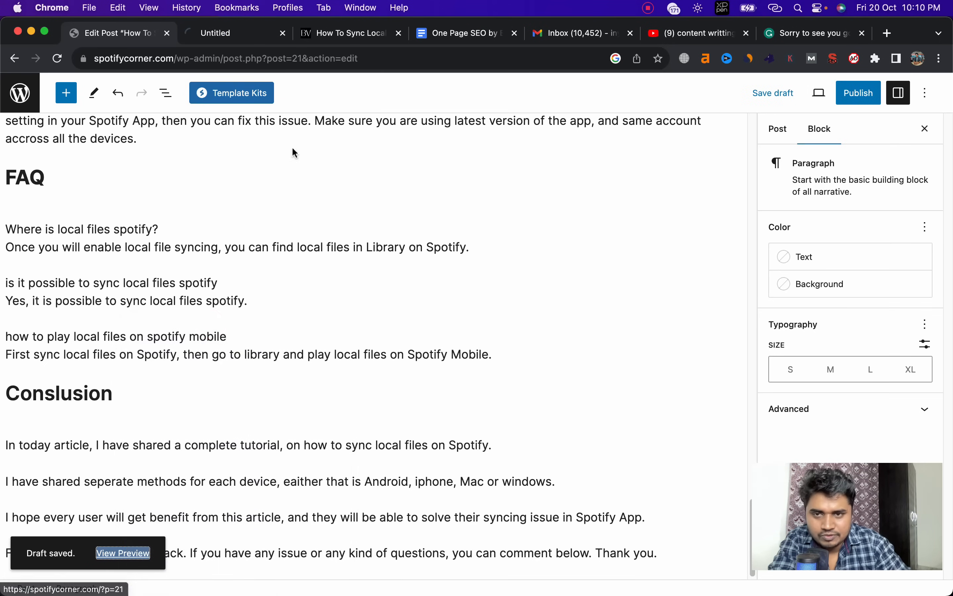
key("ctrl+Tab")
Review the headings and section text of the previewed post down to the conclusion, returning to the title
scroll(357, 341, "down", 15)
scroll(359, 344, "down", 10)
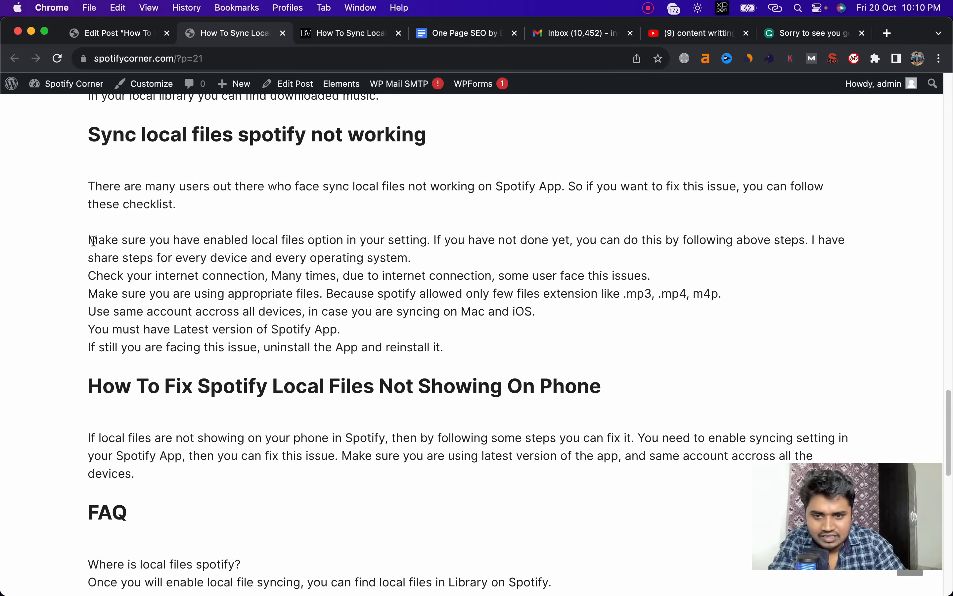
left_click_drag(94, 240, 226, 277)
scroll(333, 402, "down", 8)
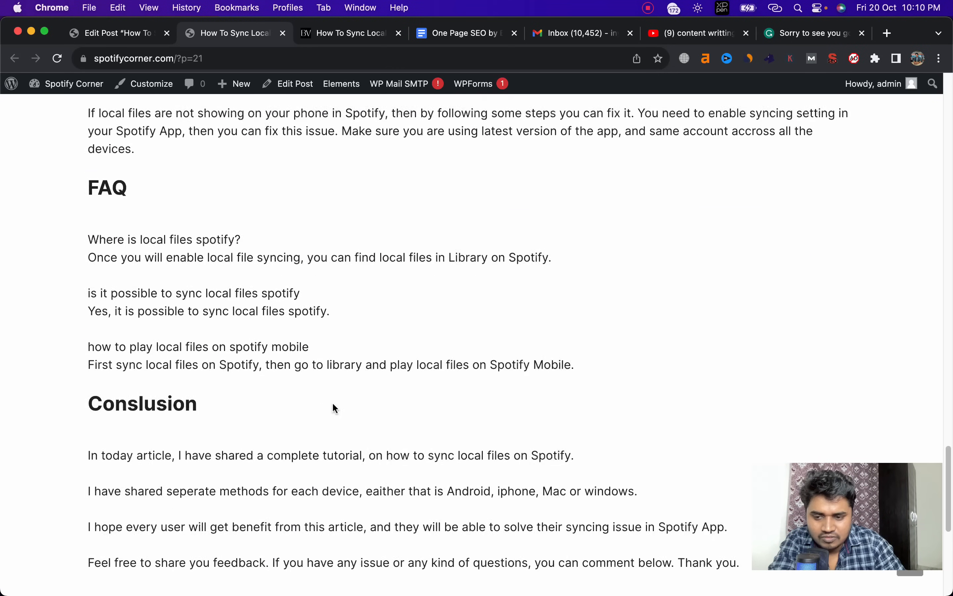
scroll(332, 402, "down", 5)
scroll(332, 402, "up", 20)
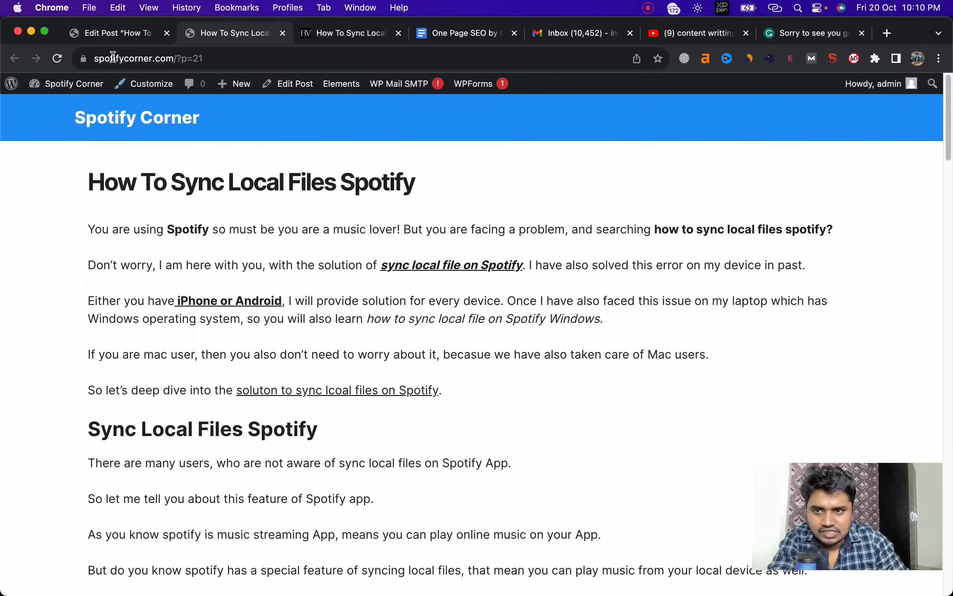
Switch to the One Page SEO document in Google Docs and select the "Keyword Frequency" item title
key("super+4")
left_click(351, 360)
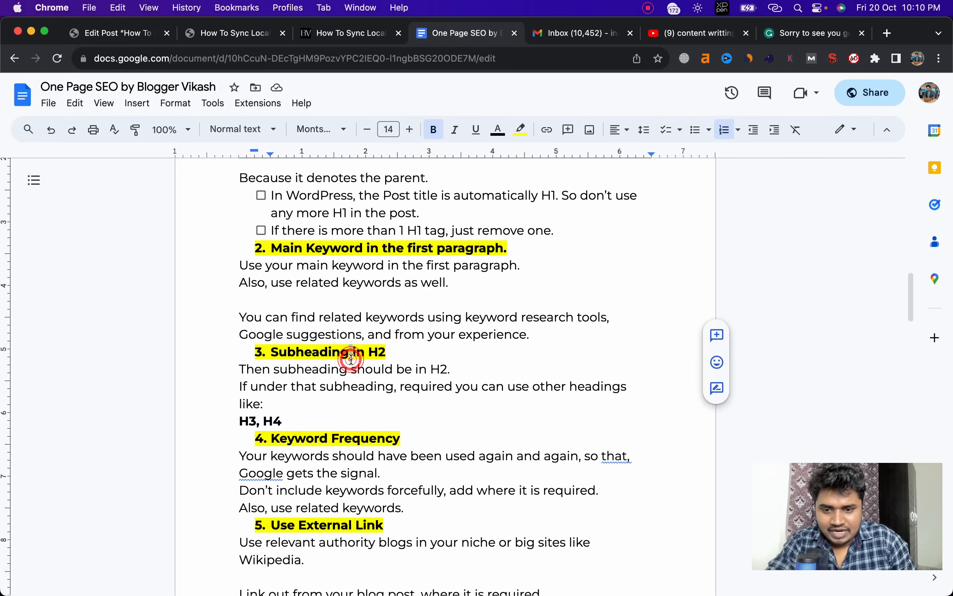
left_click_drag(400, 441, 300, 424)
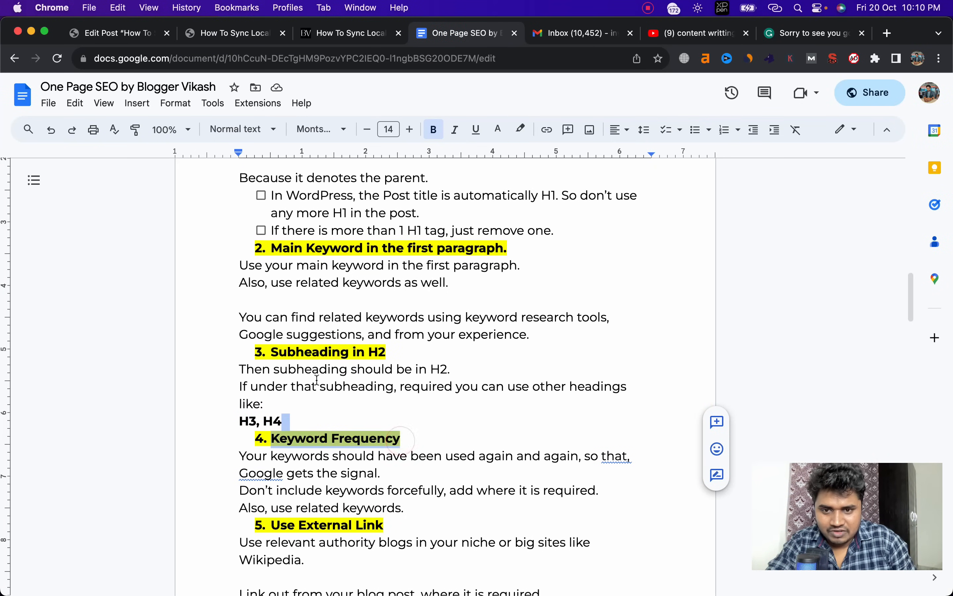
Highlight the checklist's "Main Keyword in the first paragraph" item, and highlight the "Keyword Frequency" title with the guidance beneath it
left_click_drag(280, 248, 457, 283)
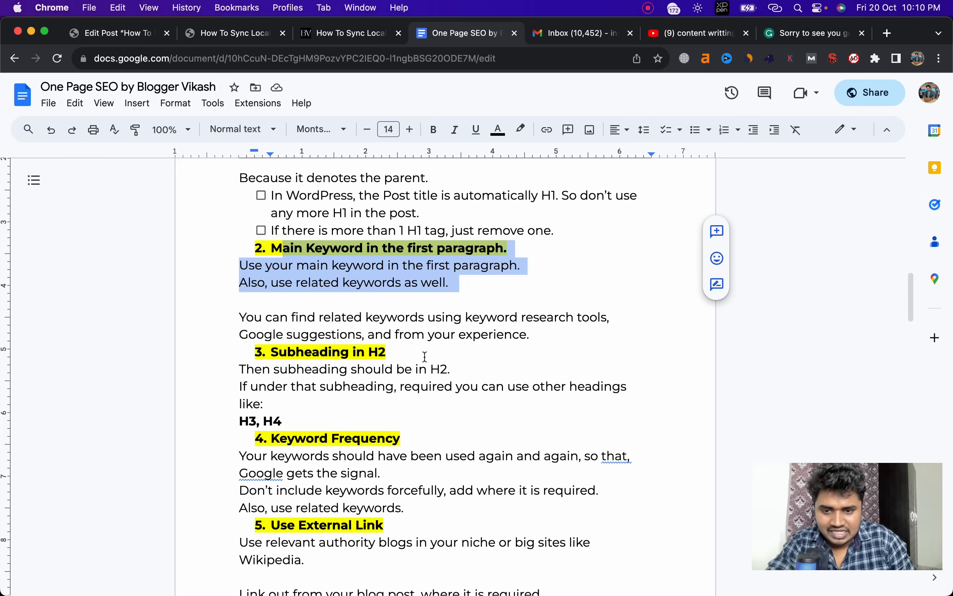
left_click(373, 437)
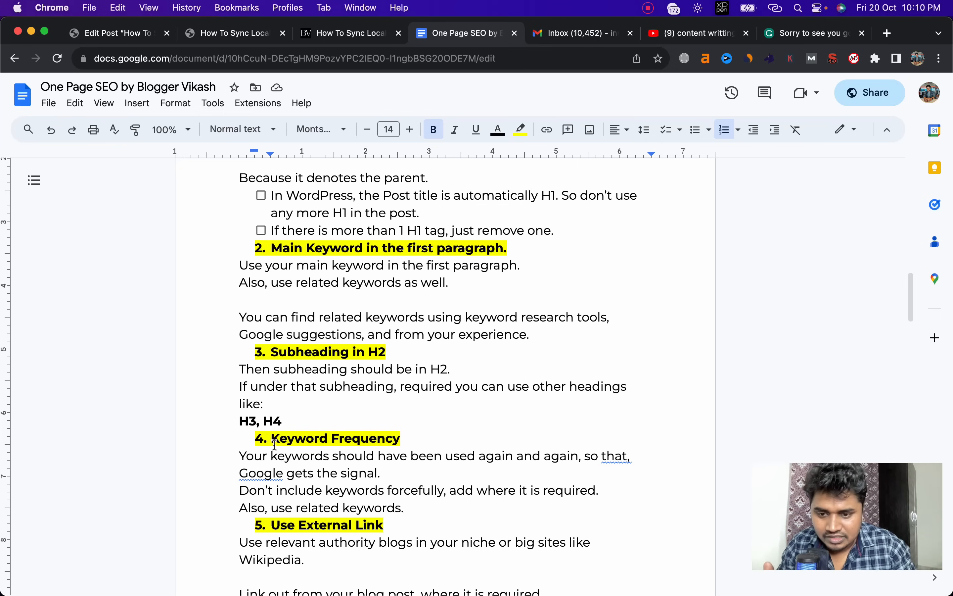
left_click_drag(274, 444, 478, 493)
left_click_drag(311, 442, 371, 491)
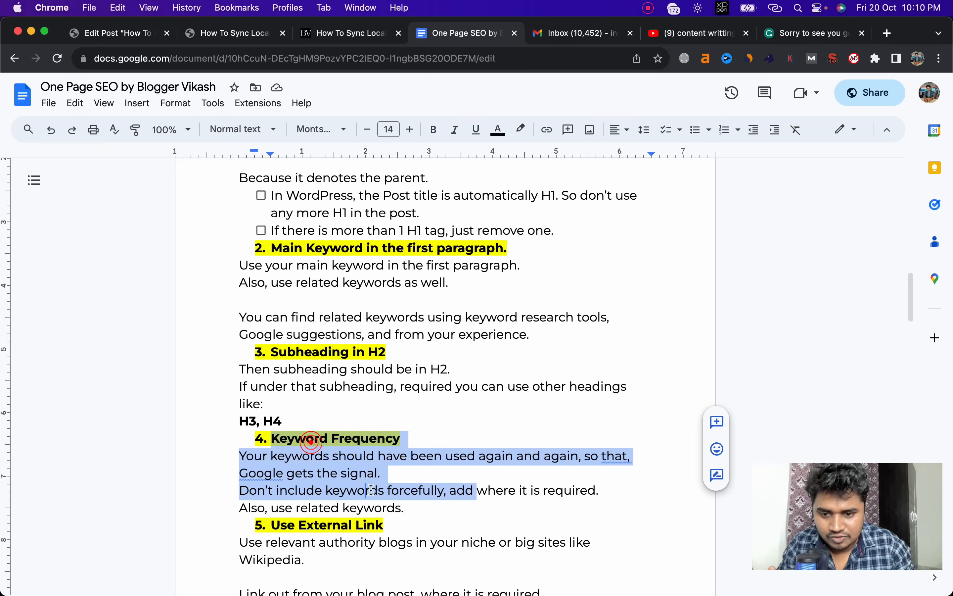
View the content writing tutorial results on YouTube, and return to the checklist's "Keyword Frequency" and "Use External Link" items in Google Docs
left_click(691, 34)
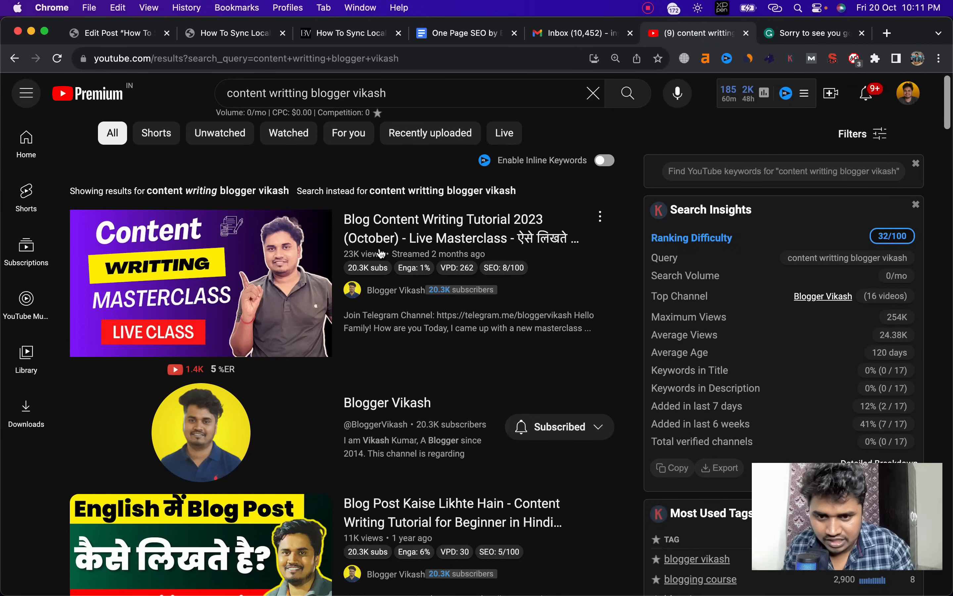
mouse_move(384, 255)
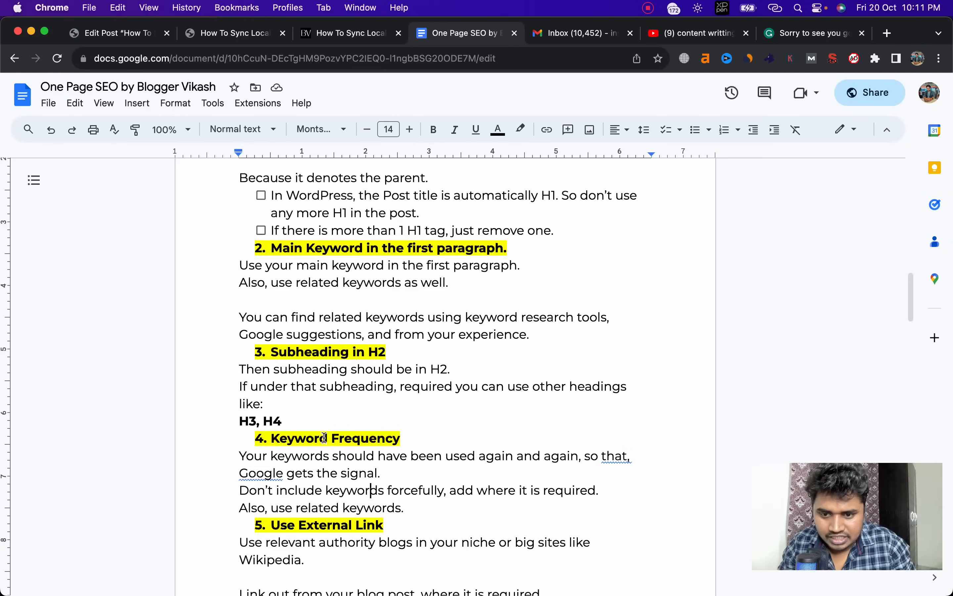
left_click_drag(324, 438, 393, 438)
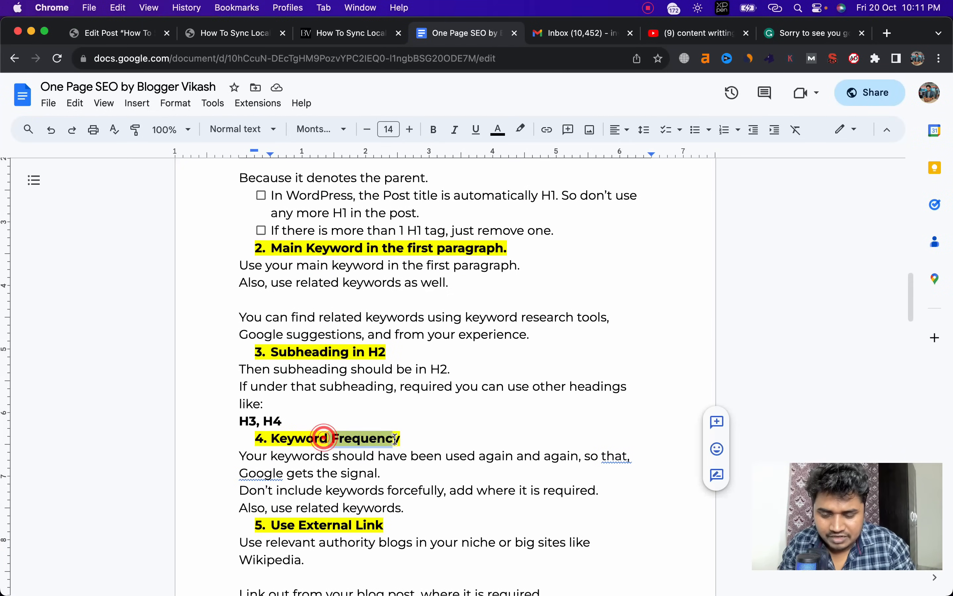
scroll(429, 475, "down", 3)
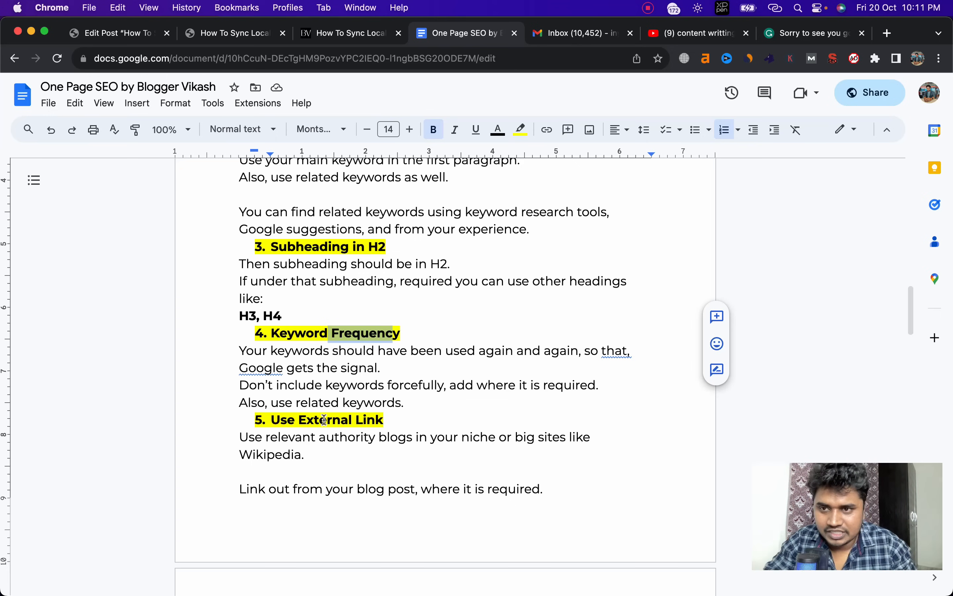
Switch to the WordPress post's opening paragraphs, and use the Gmail browser tab to search Google for "spotify"
left_click(86, 35)
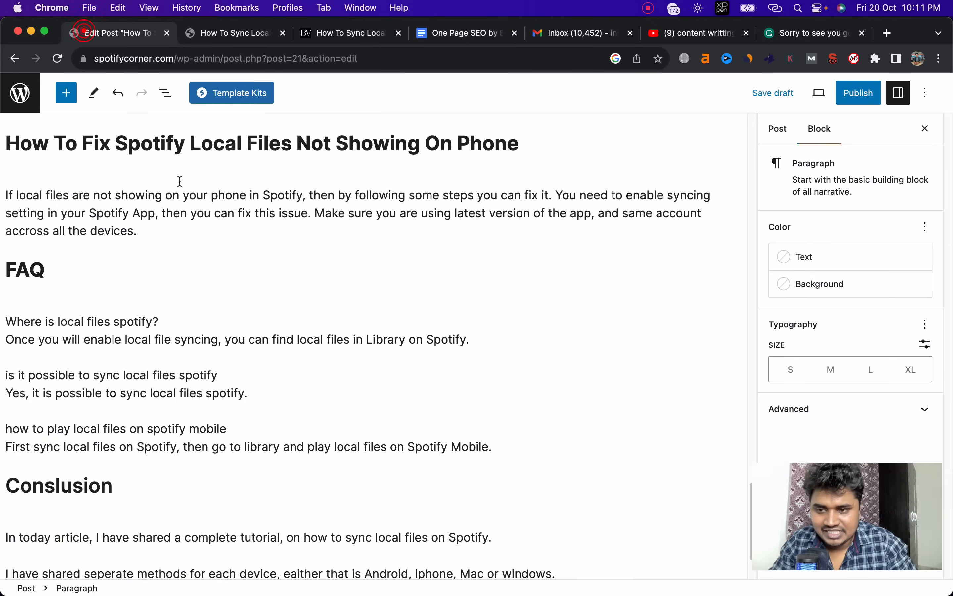
scroll(199, 219, "up", 20)
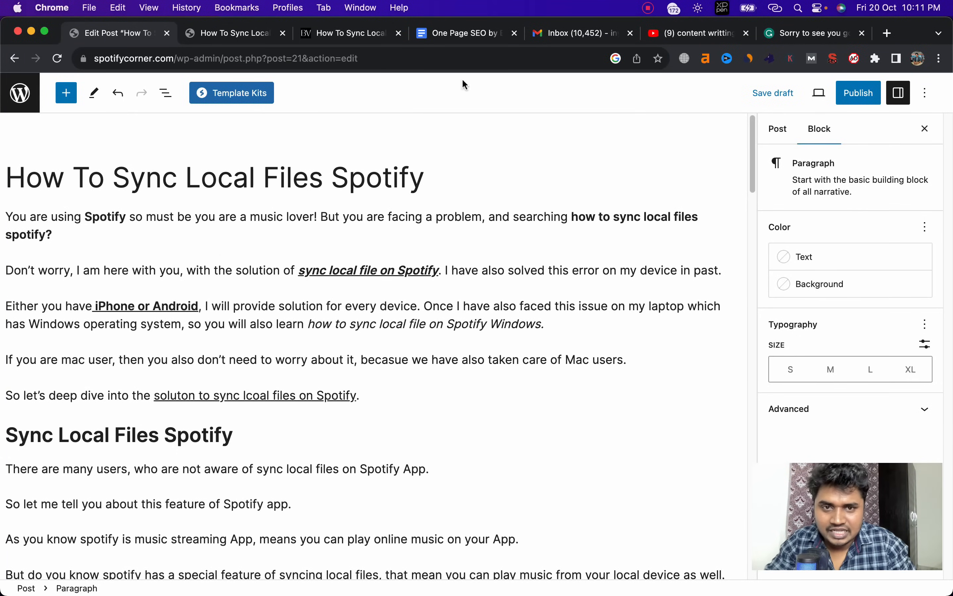
left_click(586, 37)
left_click(566, 56)
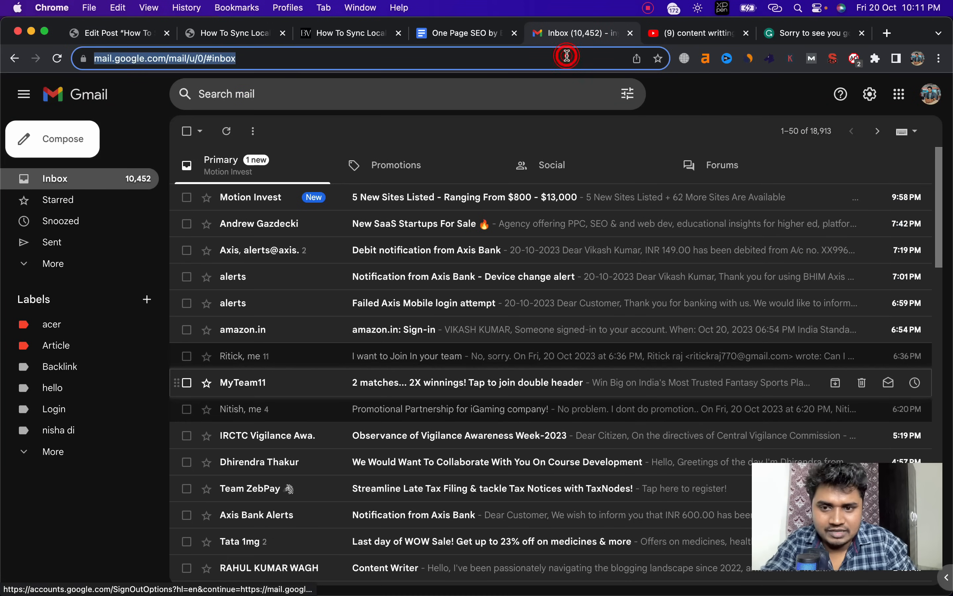
left_click(118, 33)
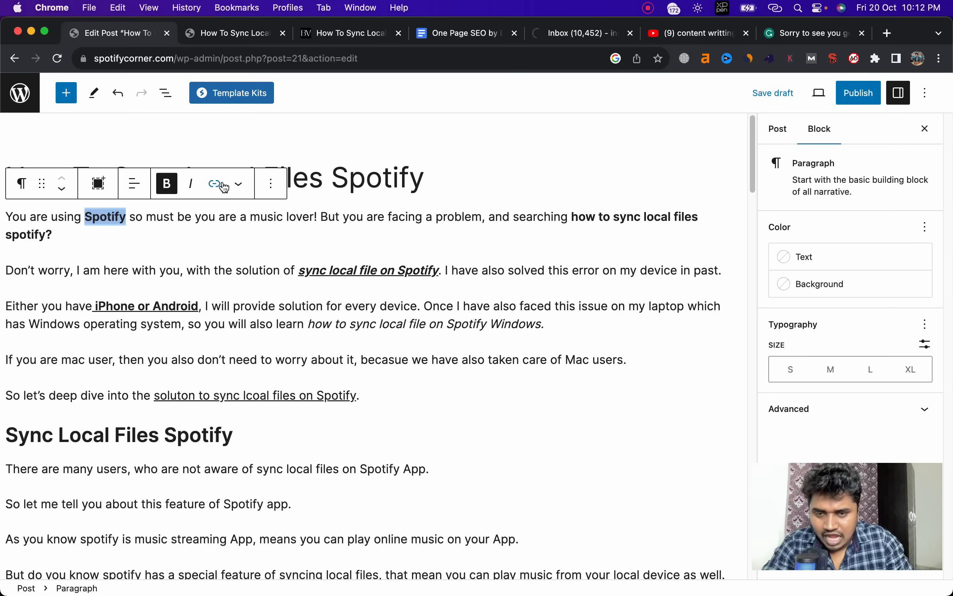
left_click(215, 184)
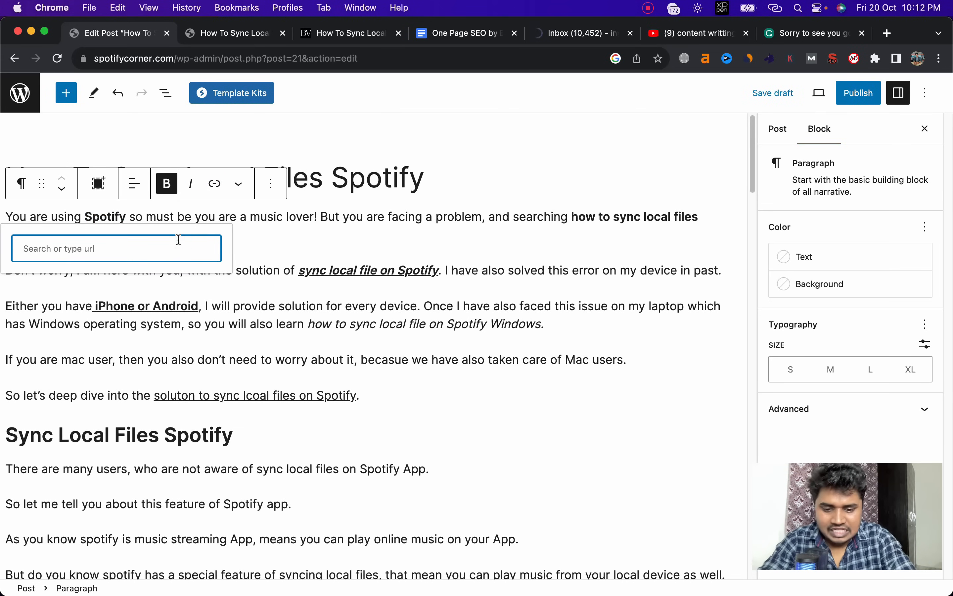
type("htt")
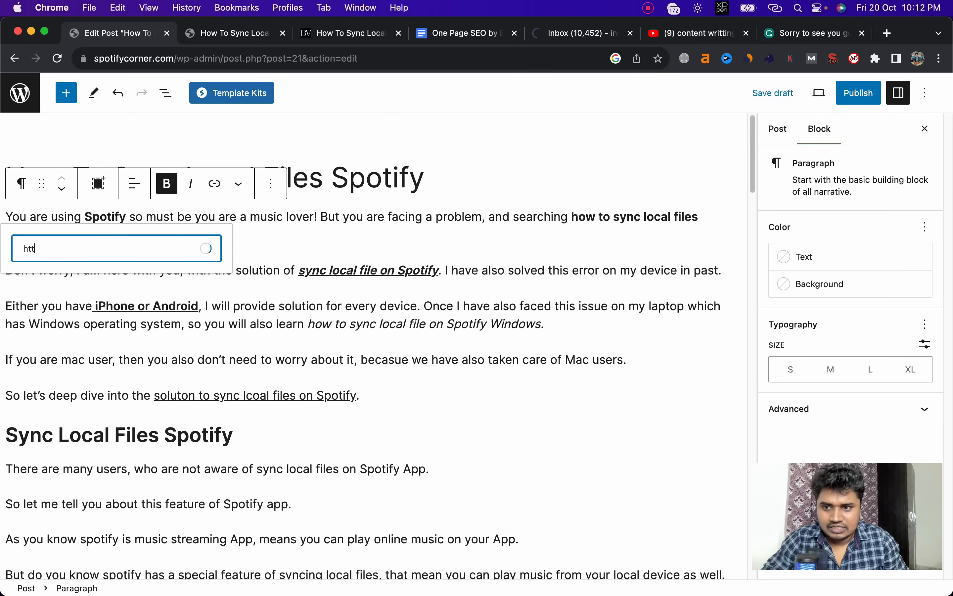
type("ps://spotify.com")
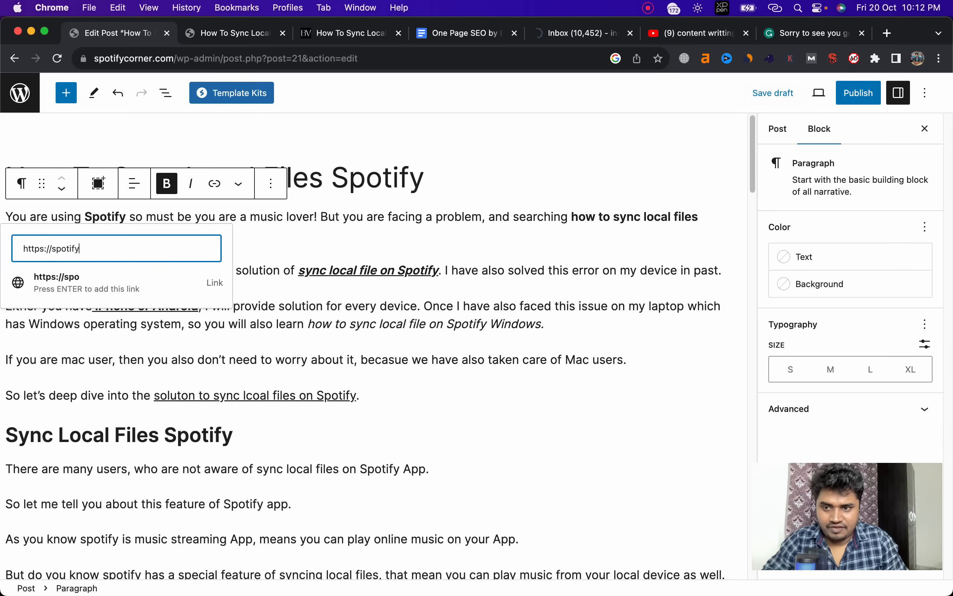
left_click(145, 287)
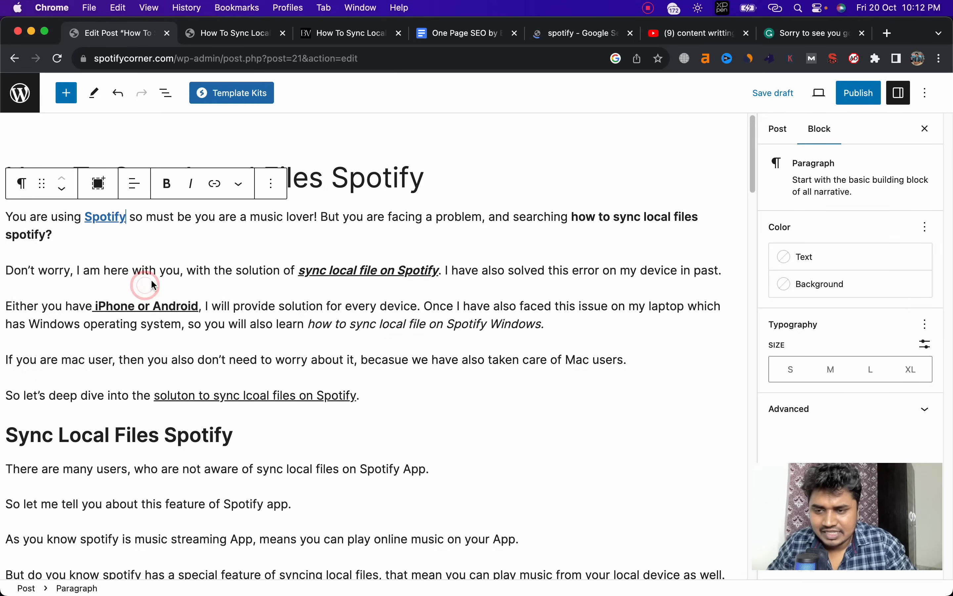
left_click(166, 272)
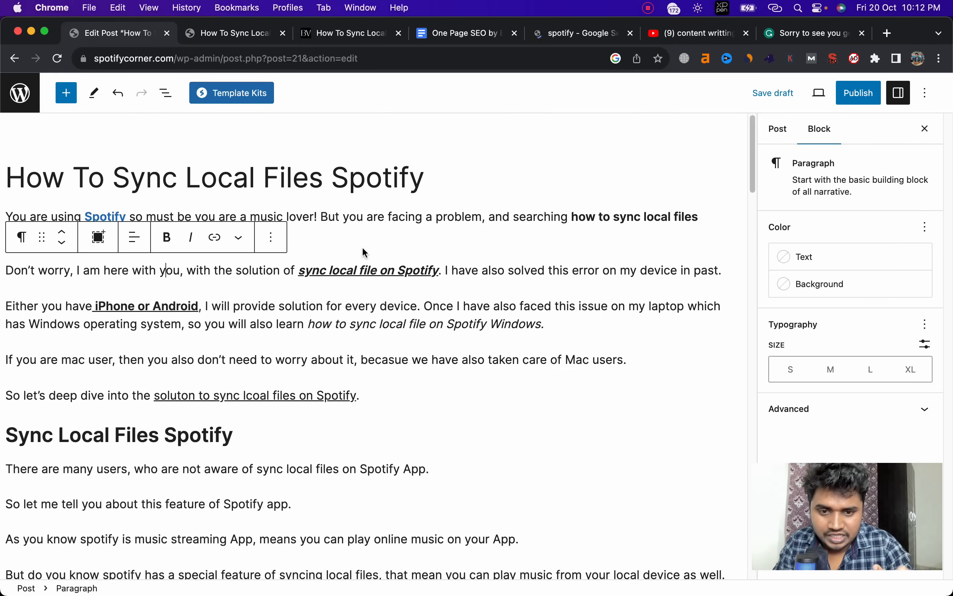
Review the post's introduction and the "Sync Local Files Spotify" and Android sections for keyword use and linking
left_click(319, 325)
scroll(321, 327, "down", 3)
scroll(321, 327, "down", 5)
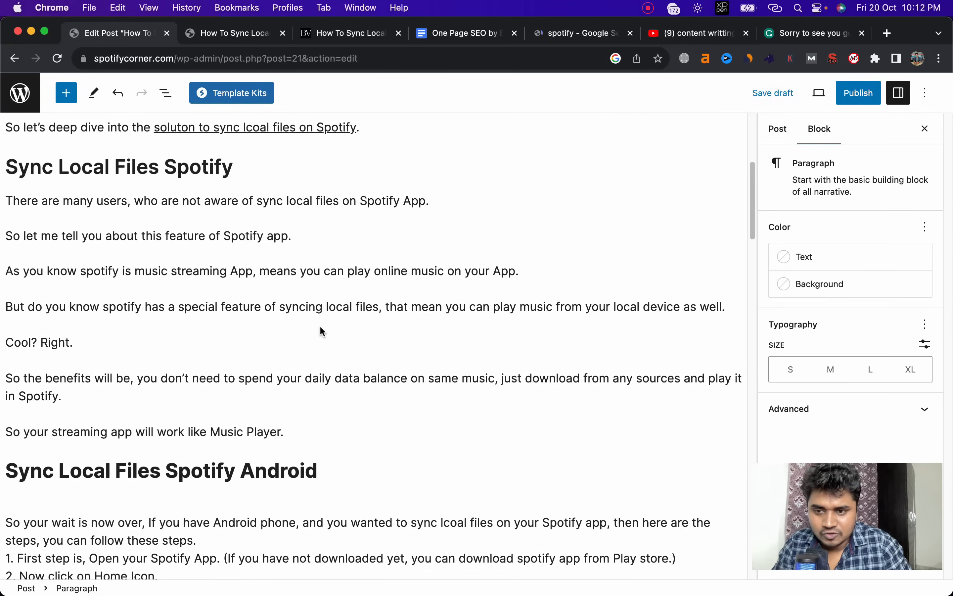
scroll(288, 283, "down", 3)
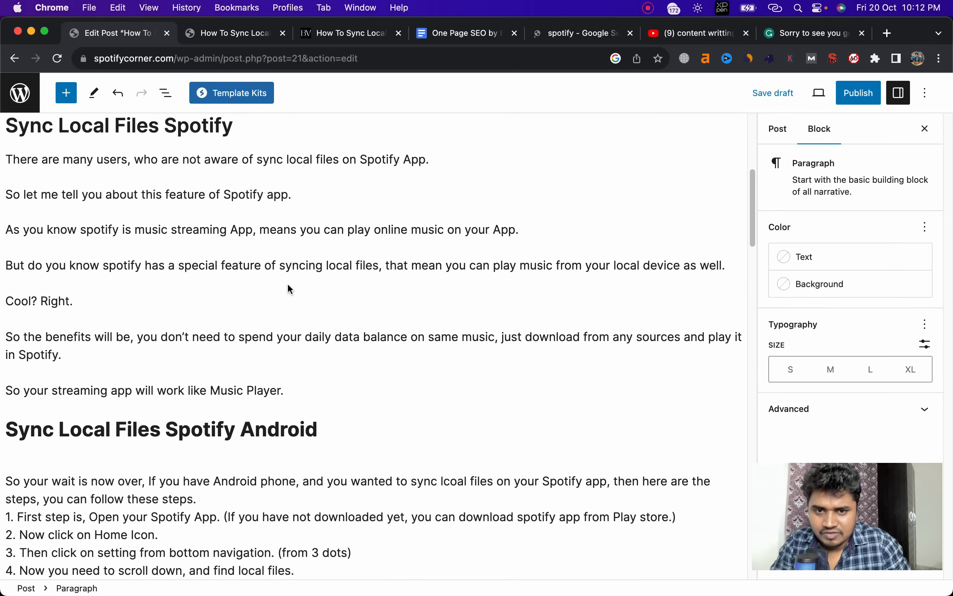
mouse_move(287, 283)
scroll(288, 283, "down", 8)
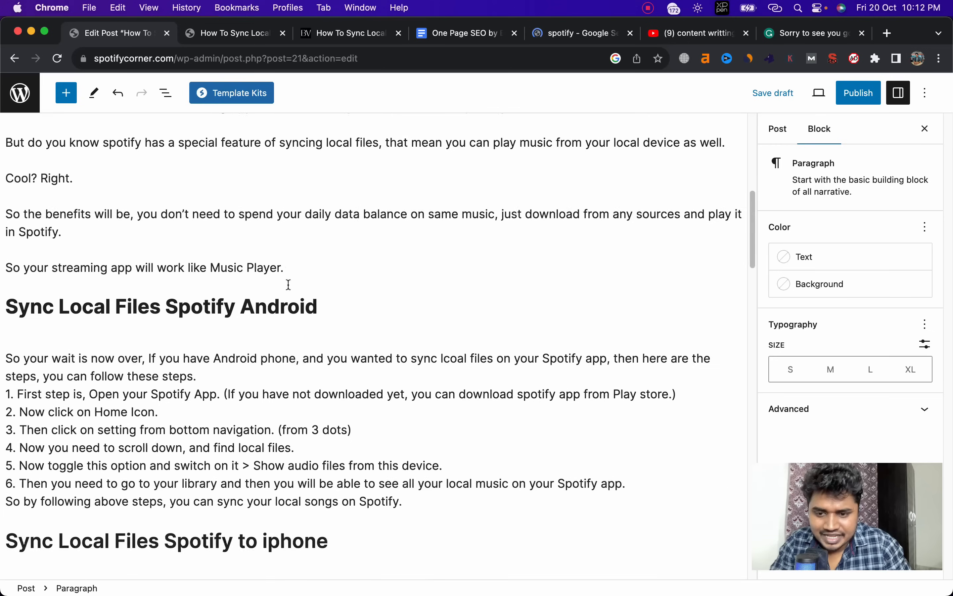
scroll(287, 277, "up", 15)
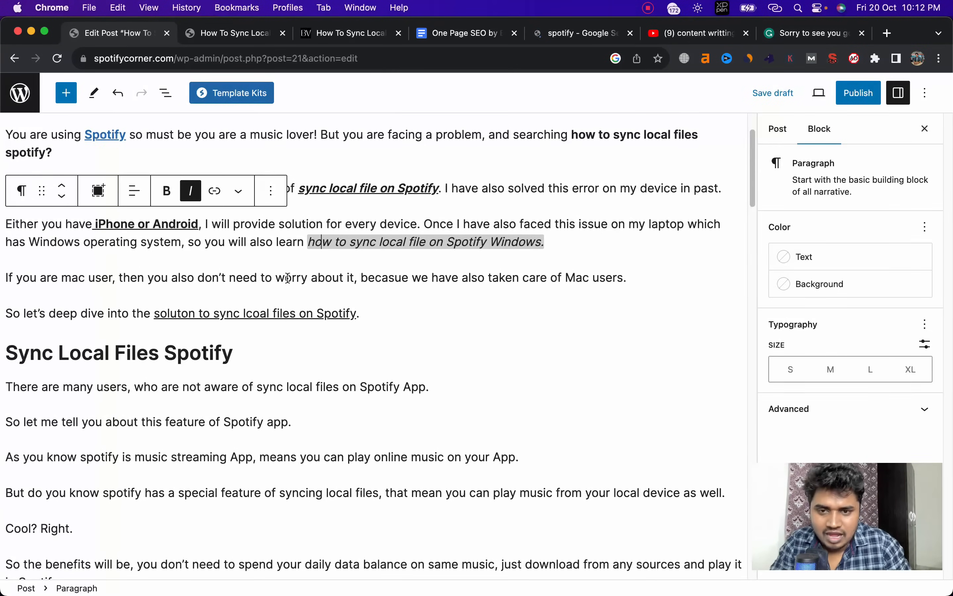
scroll(288, 277, "down", 3)
scroll(288, 277, "down", 15)
Switch to the One Page SEO document and select the word "Internal" in the "Use Internal Link" item
key("super+4")
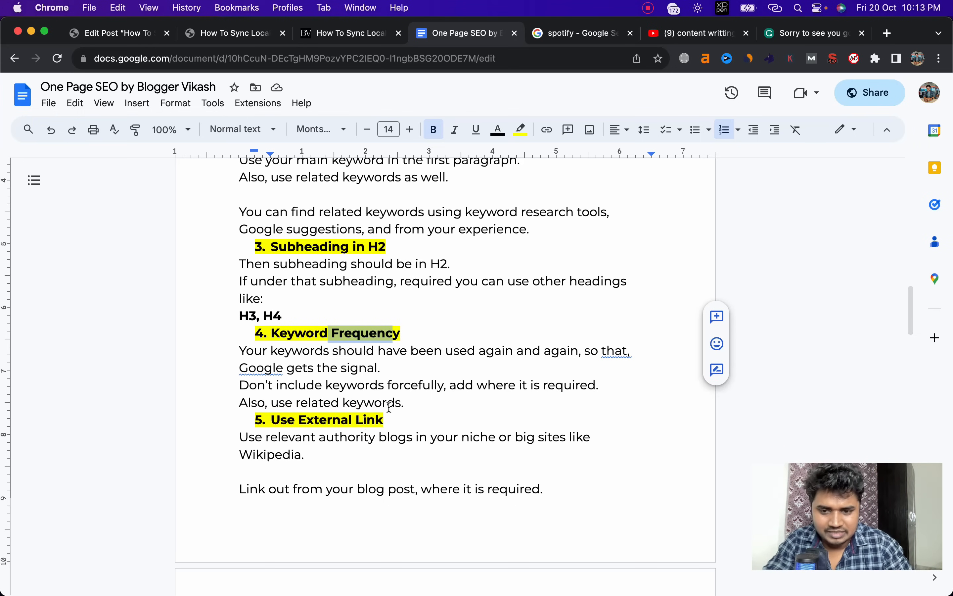
scroll(389, 405, "down", 3)
scroll(390, 406, "down", 5)
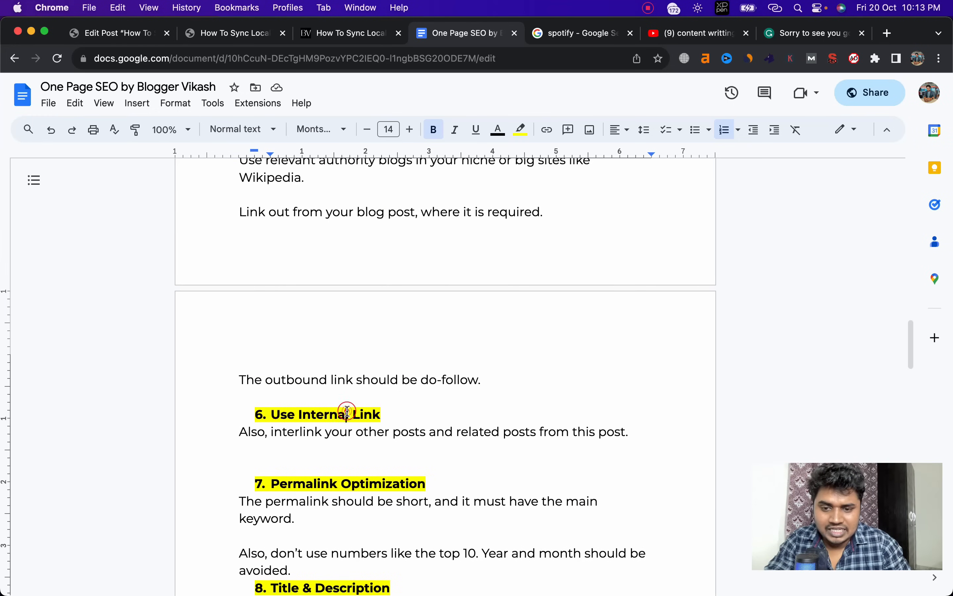
double_click(346, 412)
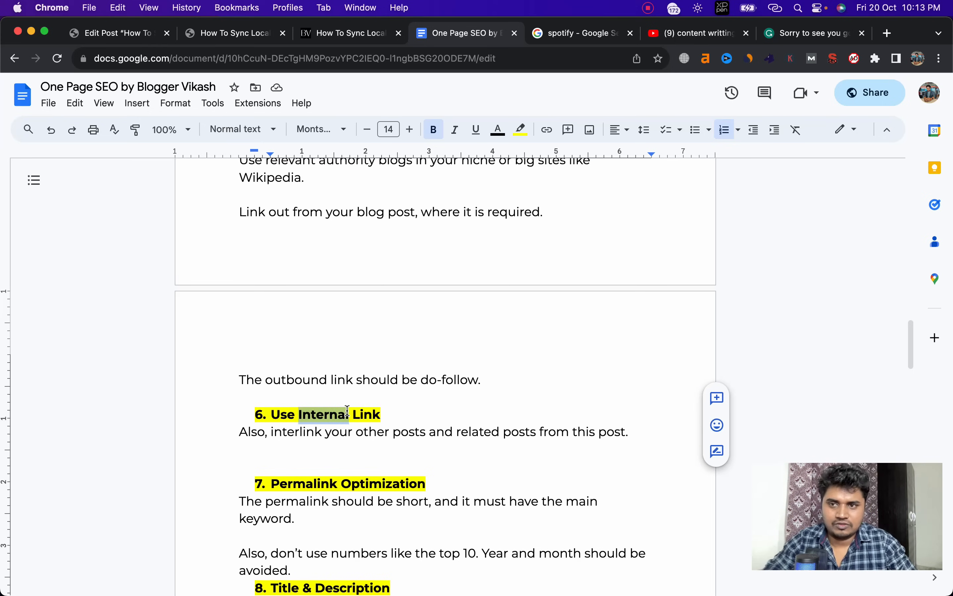
left_click(120, 35)
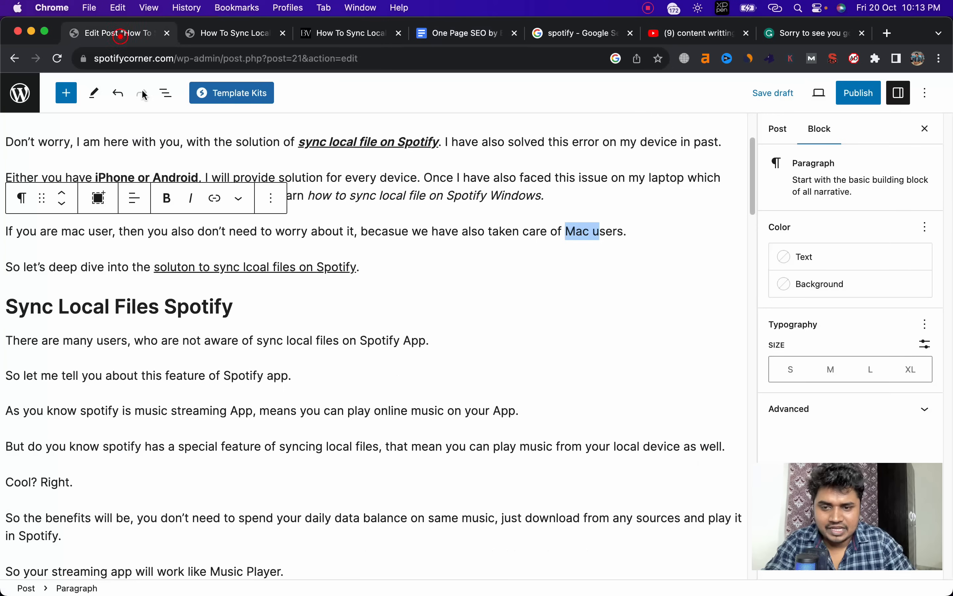
scroll(375, 404, "down", 20)
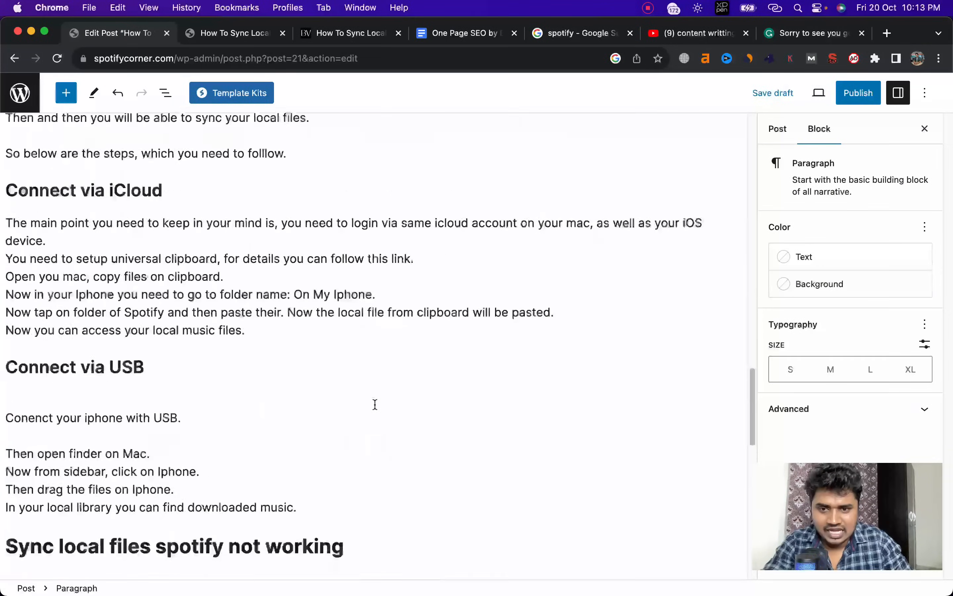
scroll(375, 404, "down", 10)
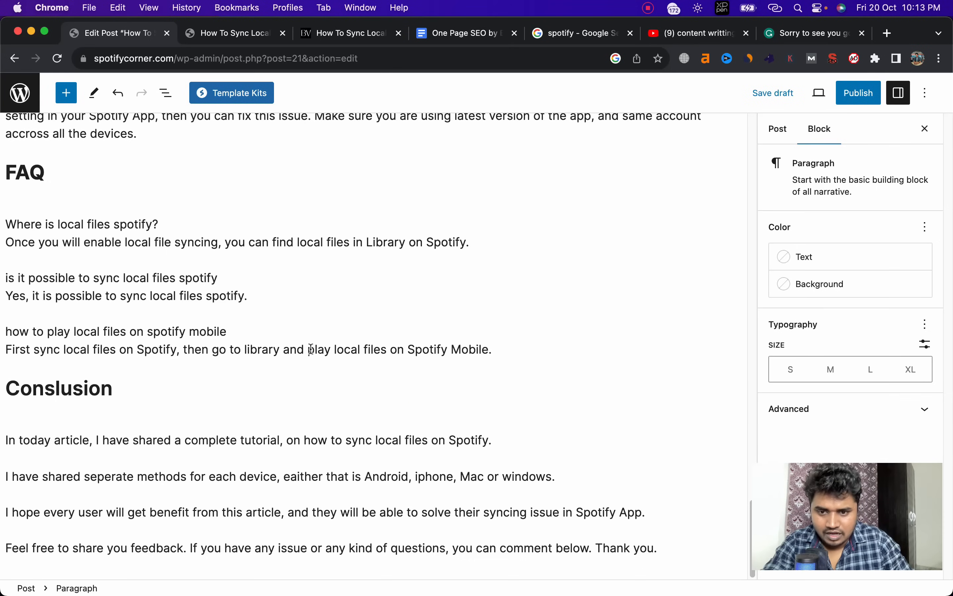
left_click_drag(309, 349, 488, 350)
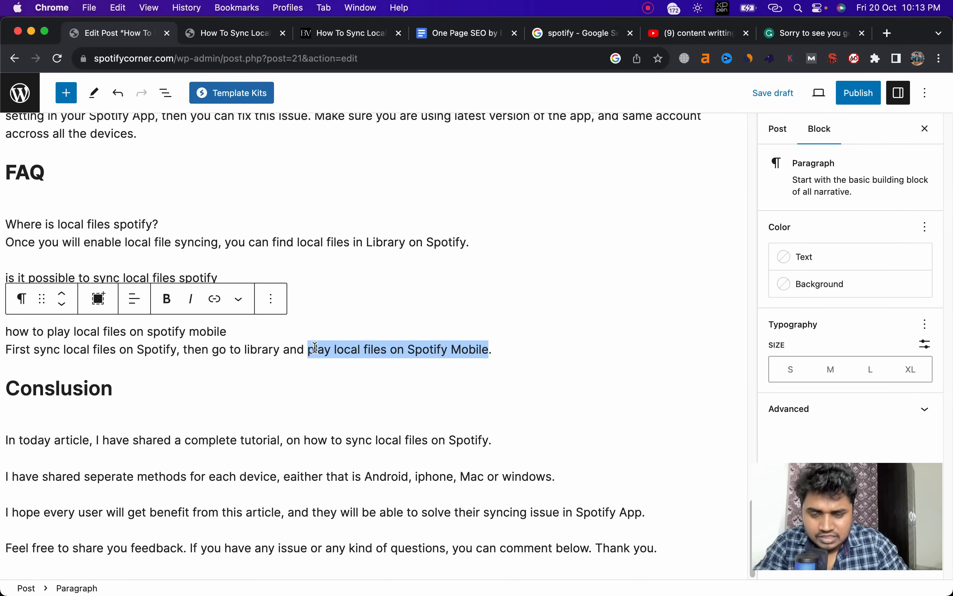
left_click(217, 299)
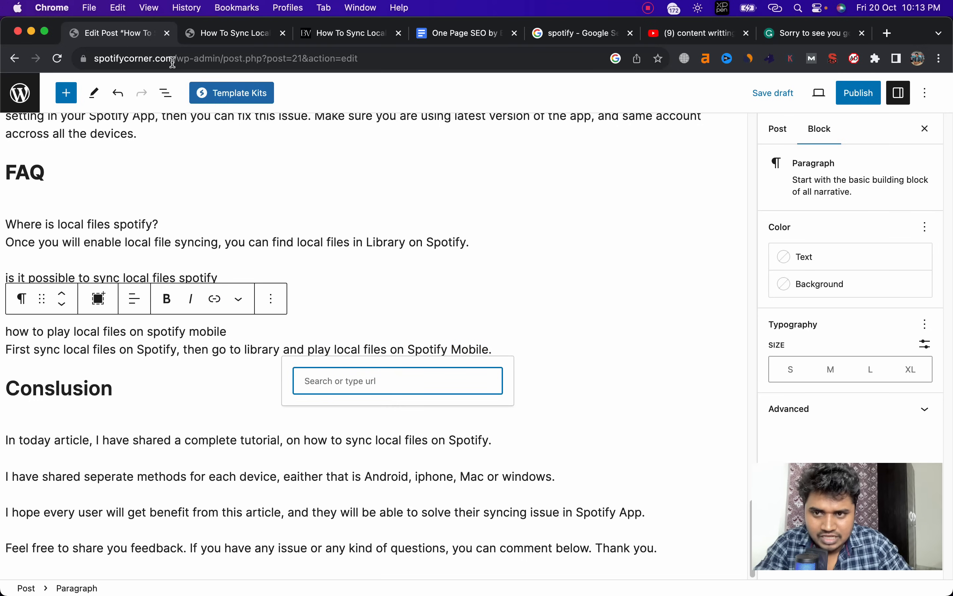
left_click_drag(172, 60, 94, 58)
key("super+c")
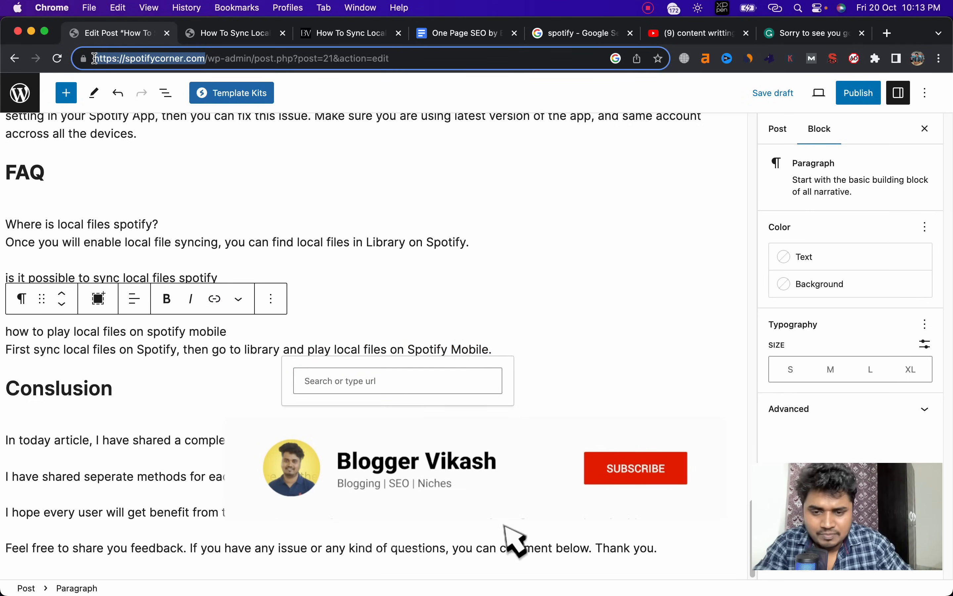
left_click(363, 382)
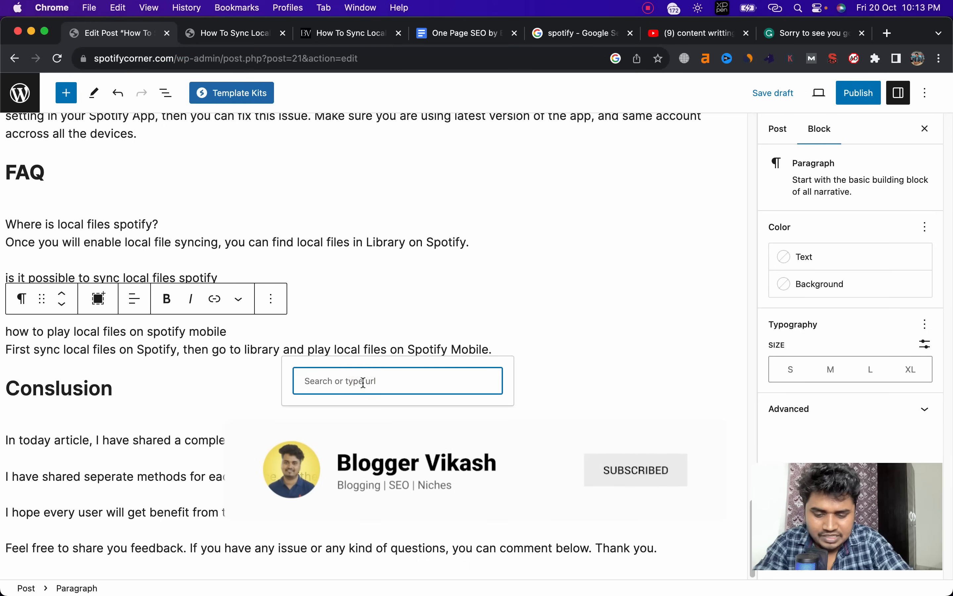
key("super+v")
left_click(375, 410)
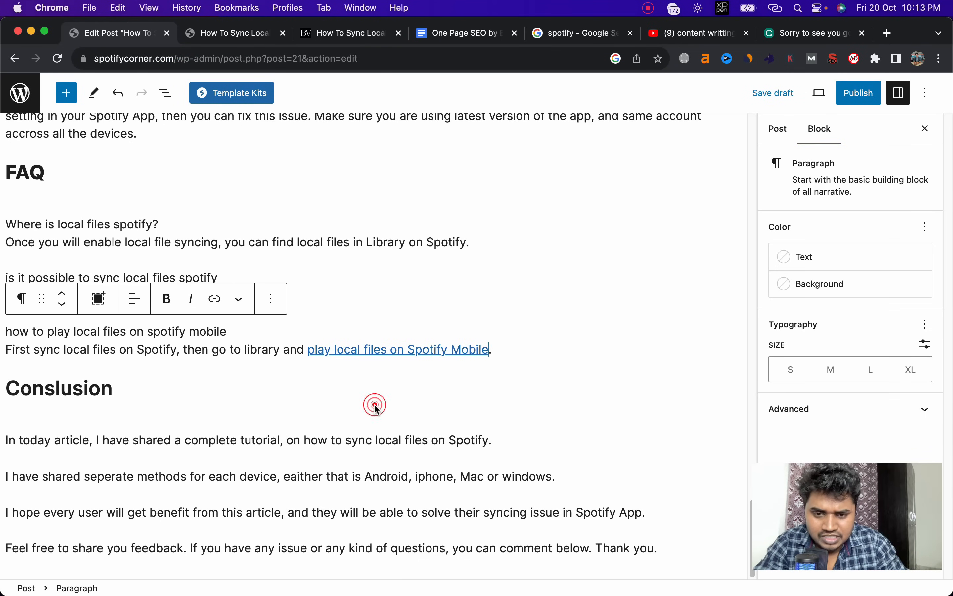
left_click(365, 375)
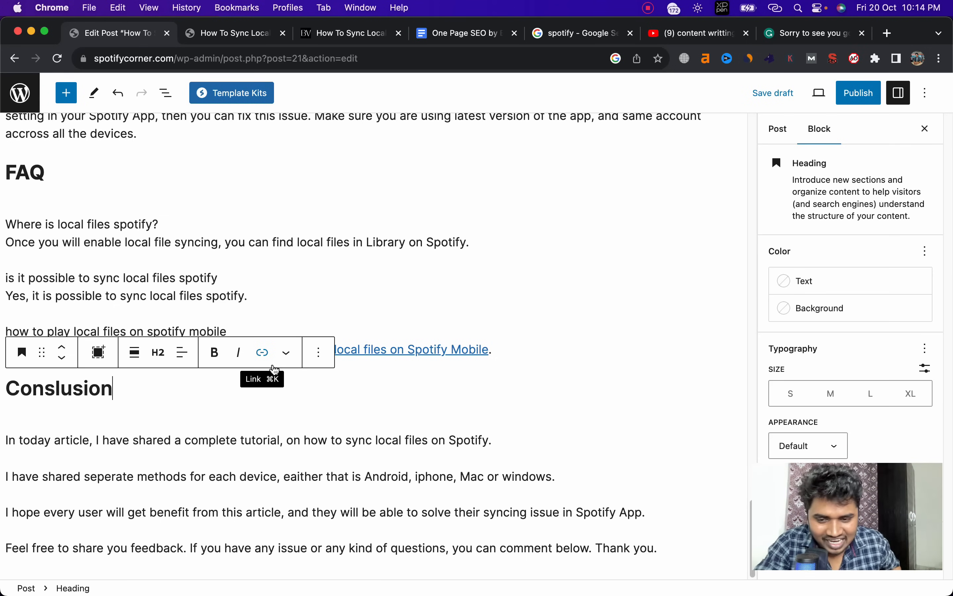
scroll(167, 223, "up", 10)
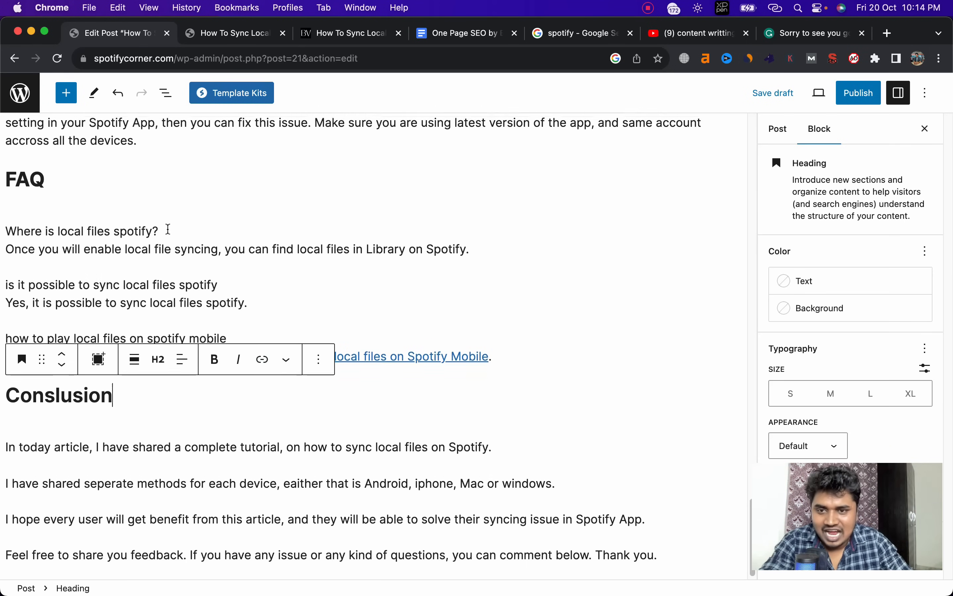
scroll(234, 178, "up", 13)
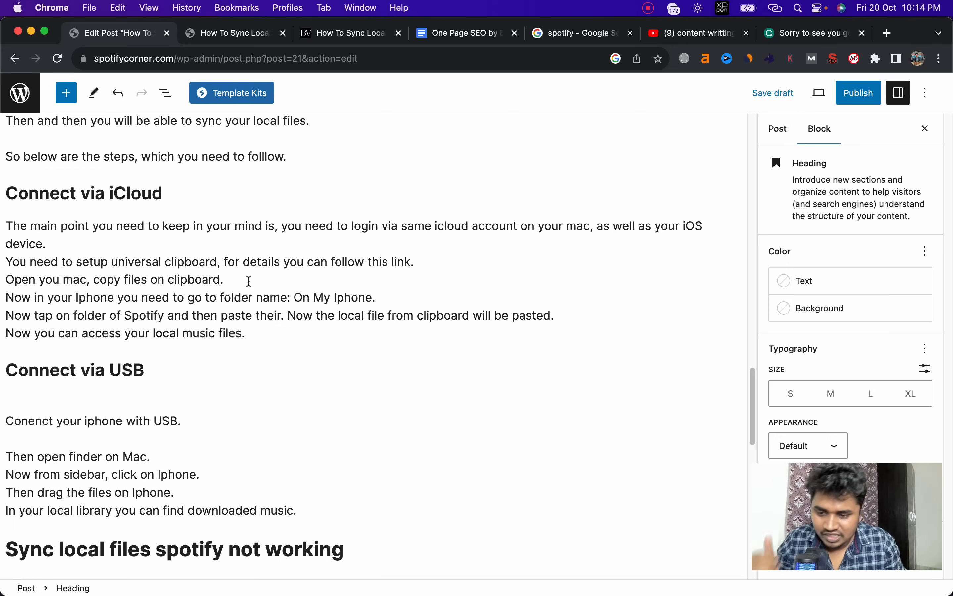
left_click(355, 285)
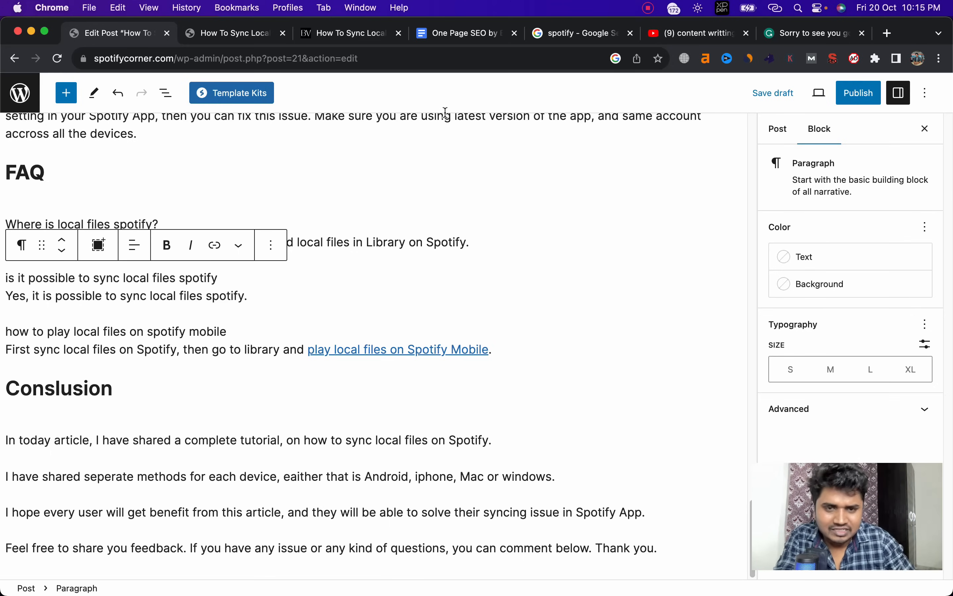
Switch to the One Page SEO document and highlight part of the "Permalink Optimization" heading
left_click(443, 33)
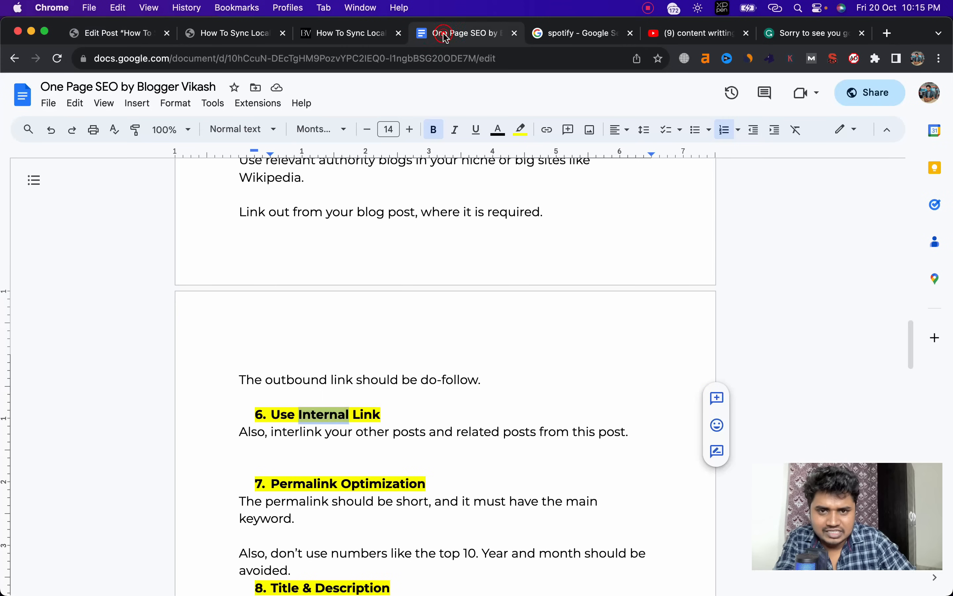
scroll(379, 351, "down", 2)
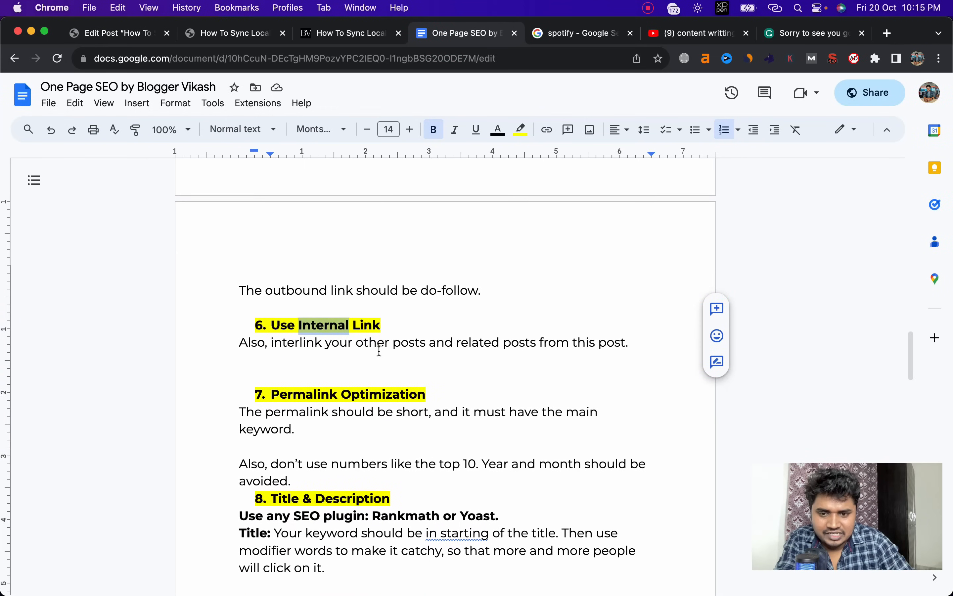
left_click_drag(317, 395, 388, 396)
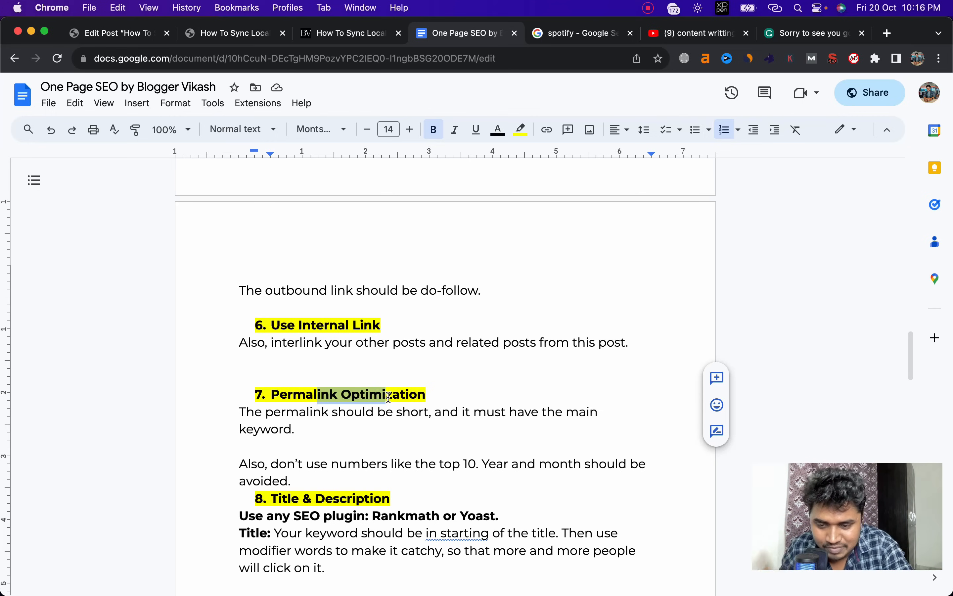
Save the WordPress post as a draft and check its URL in the post settings
key("super+1")
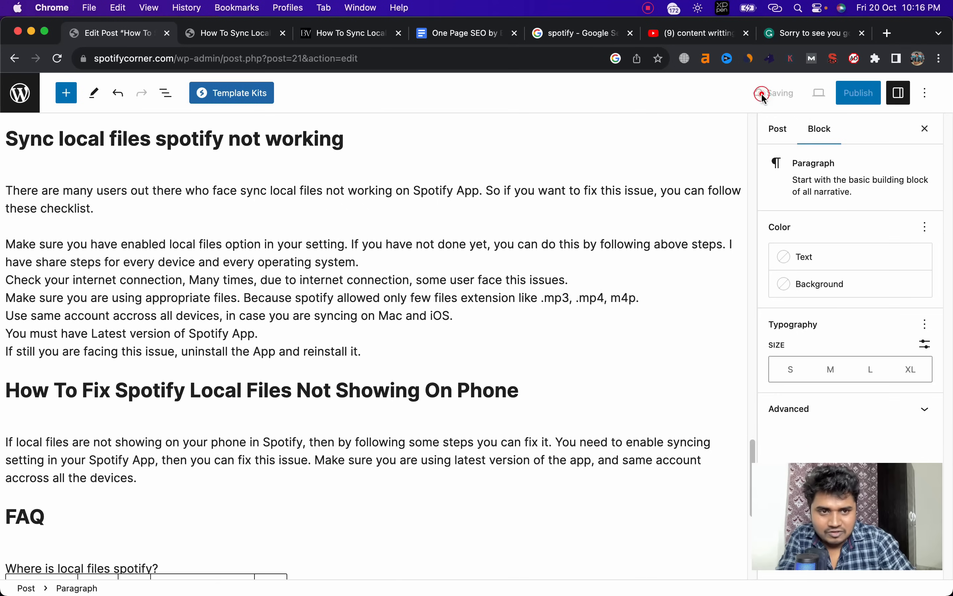
left_click(782, 130)
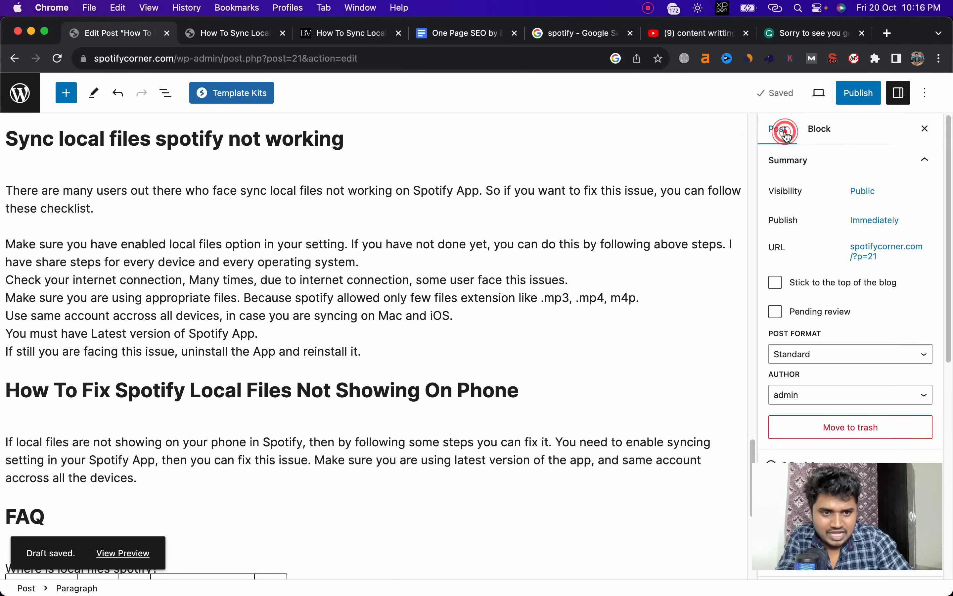
left_click(858, 256)
left_click(858, 257)
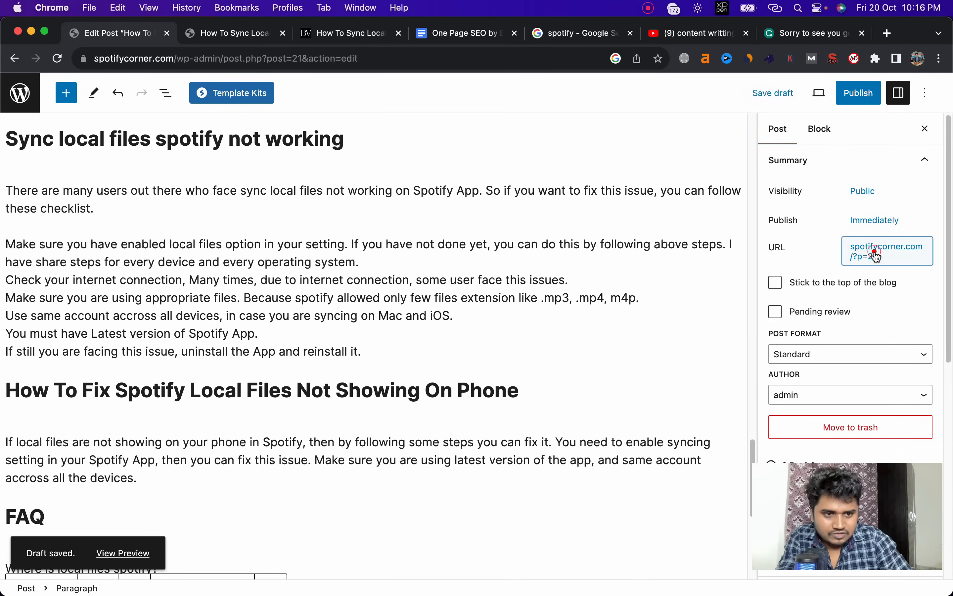
Set the WordPress site's permalink structure to Post name and save the changes
left_click(245, 43)
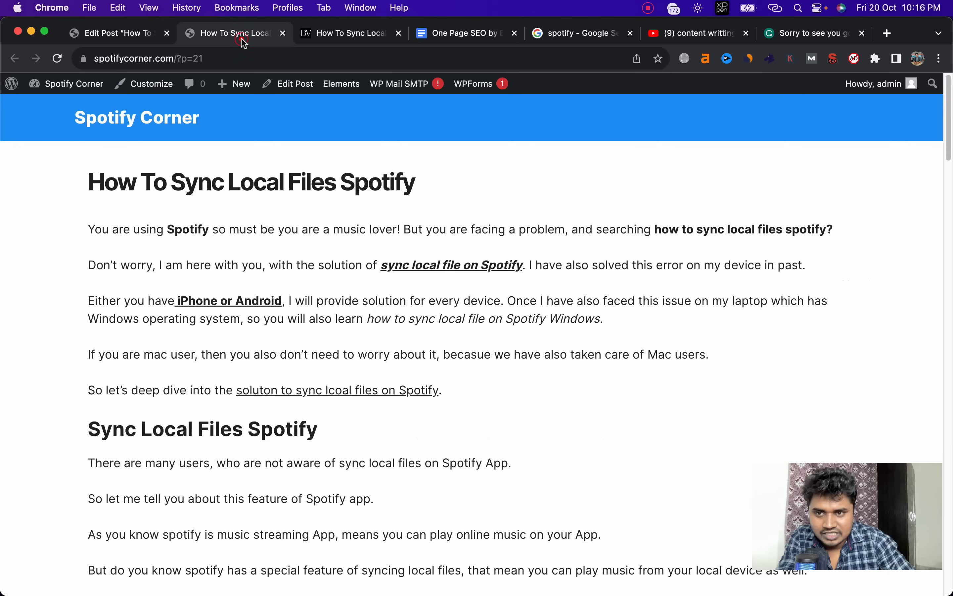
left_click(68, 105)
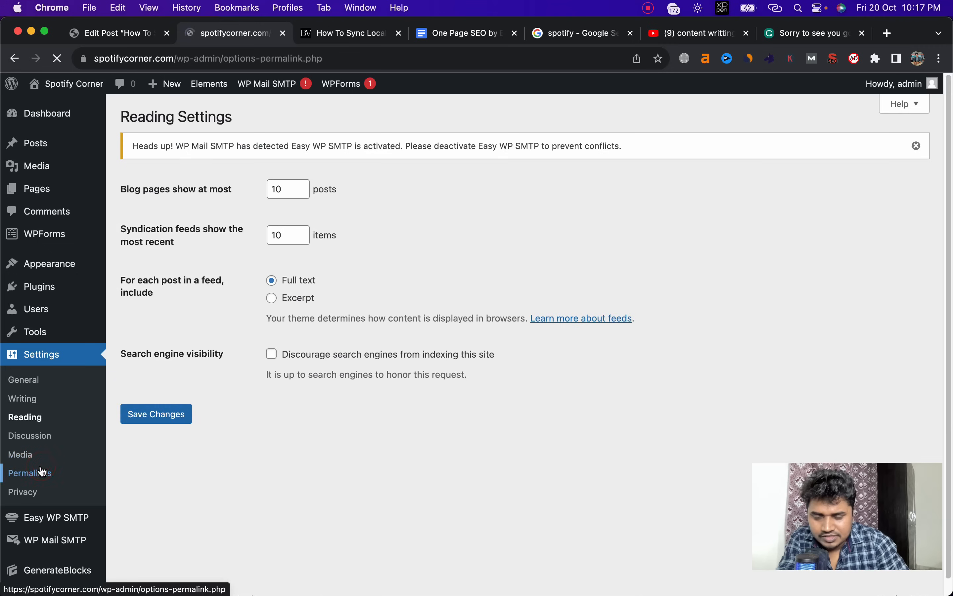
left_click(44, 471)
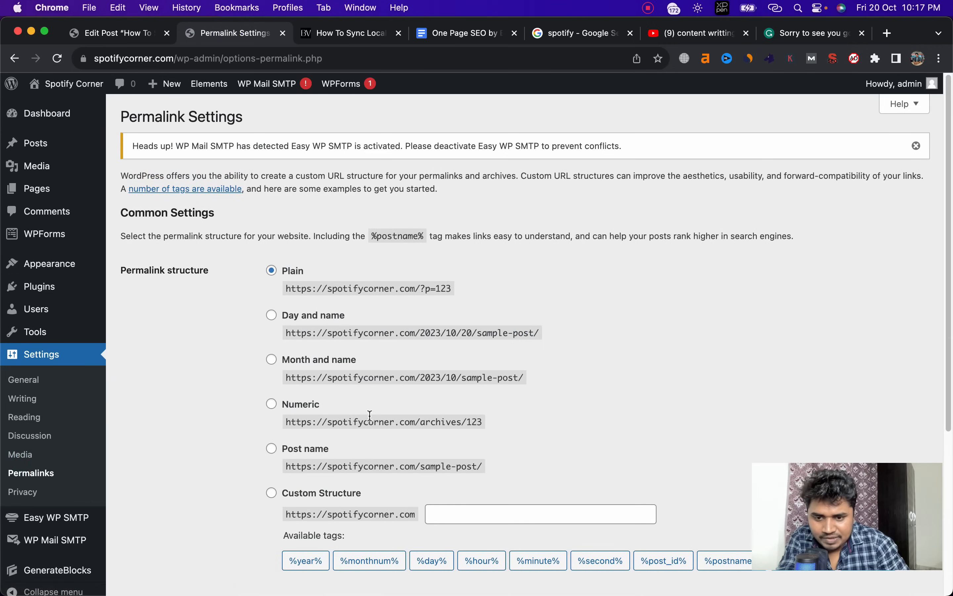
scroll(373, 418, "down", 2)
scroll(373, 418, "down", 2)
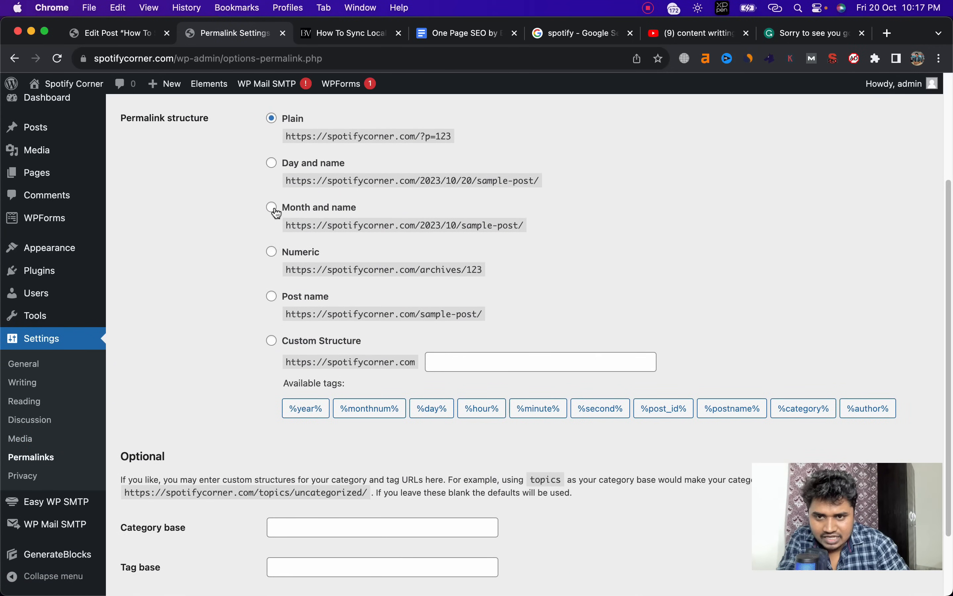
left_click(272, 297)
scroll(436, 342, "down", 2)
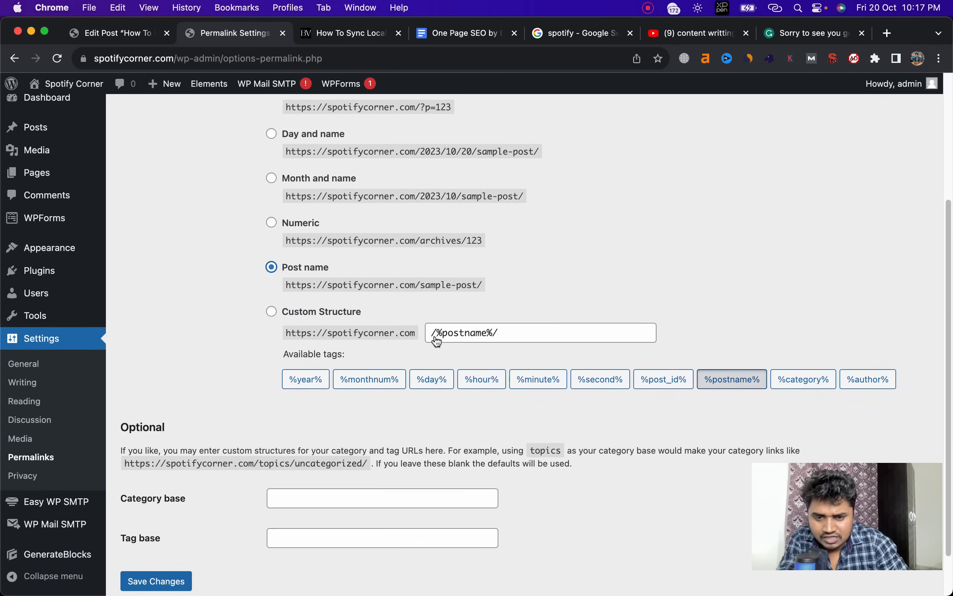
left_click(164, 530)
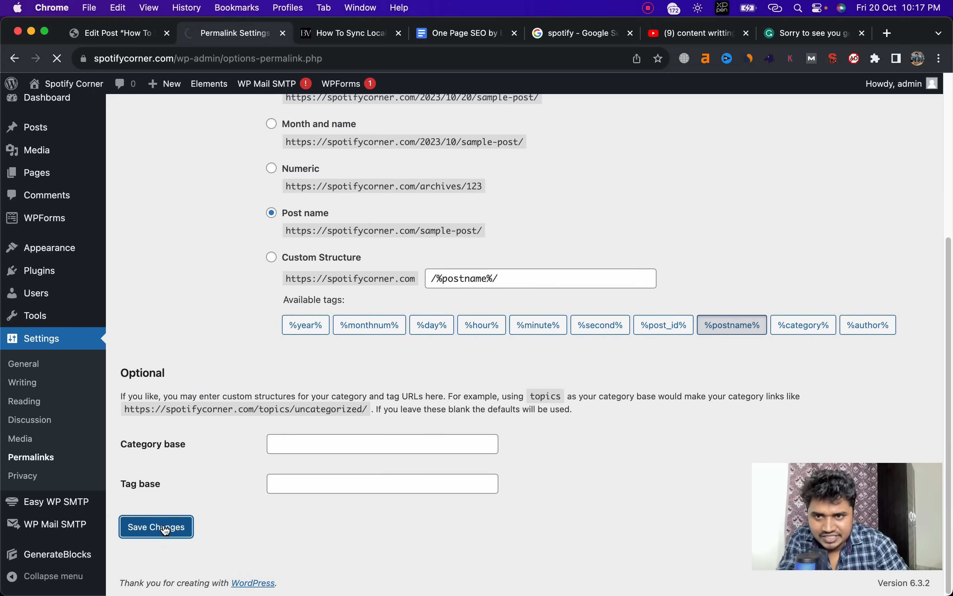
Reopen the "How To Sync Local Files Spotify" post, shorten its permalink to sync-local-files-spotify and save the draft
left_click(157, 272)
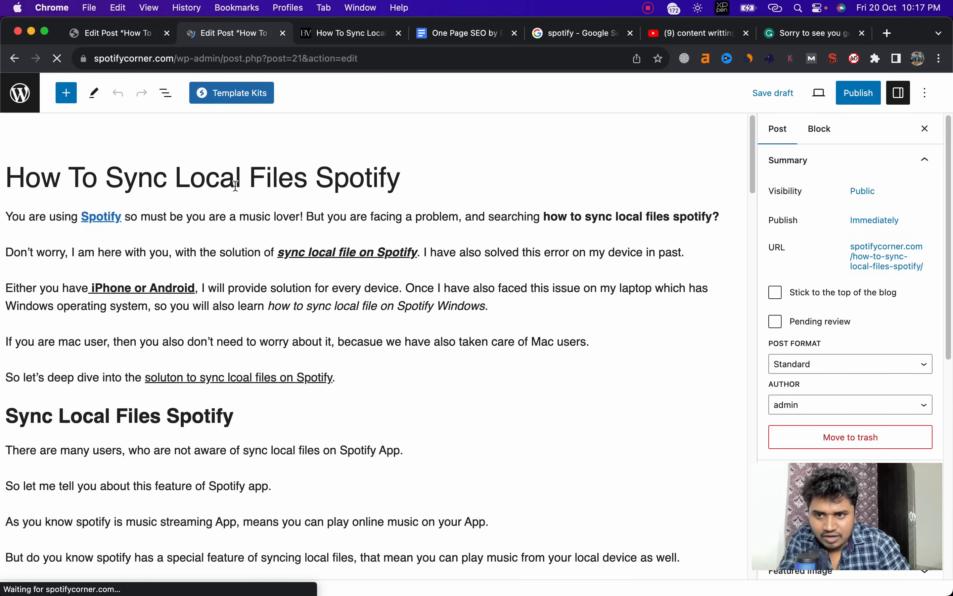
left_click_drag(42, 178, 395, 194)
left_click(396, 194)
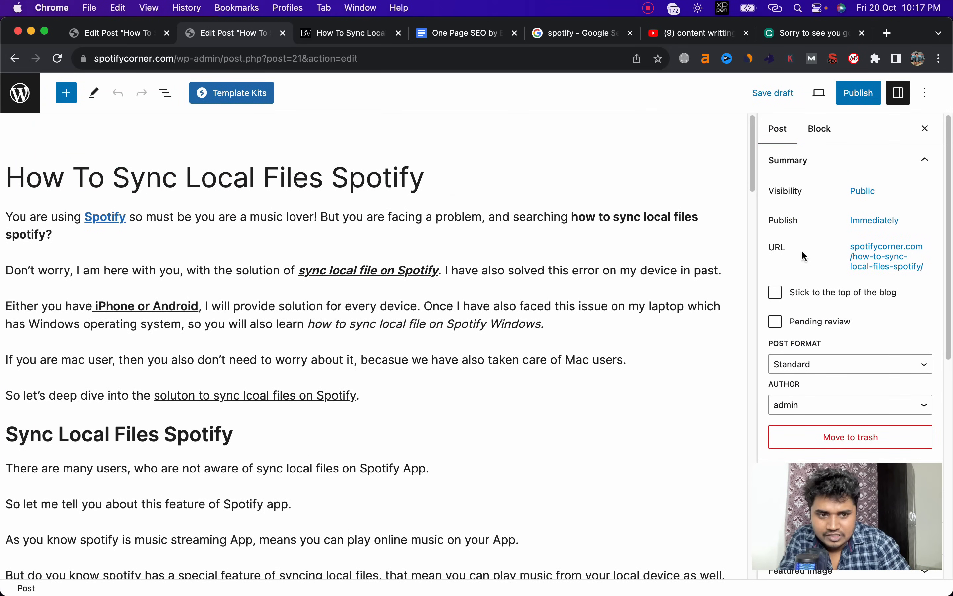
left_click(878, 257)
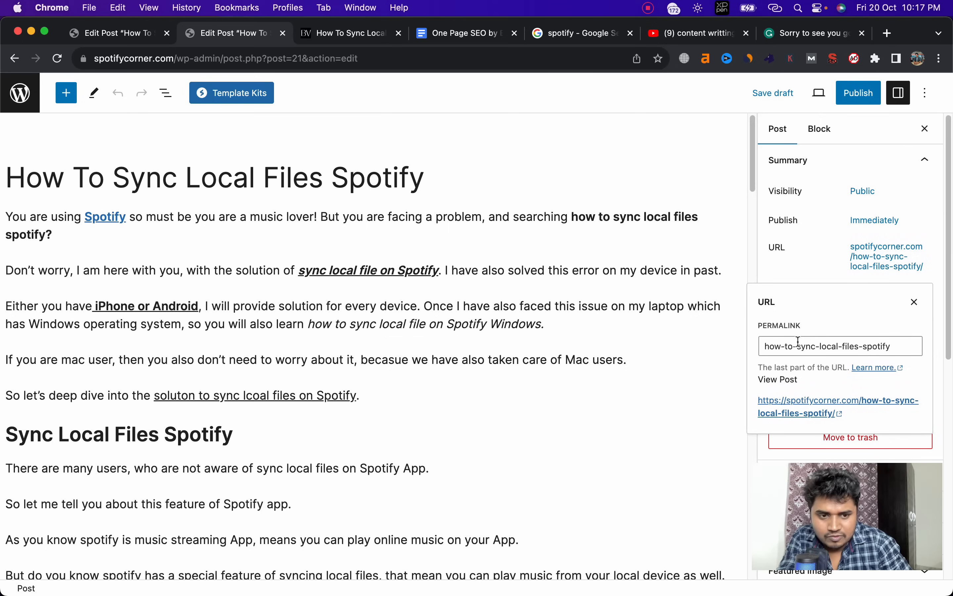
left_click_drag(799, 341, 765, 341)
key("BackSpace")
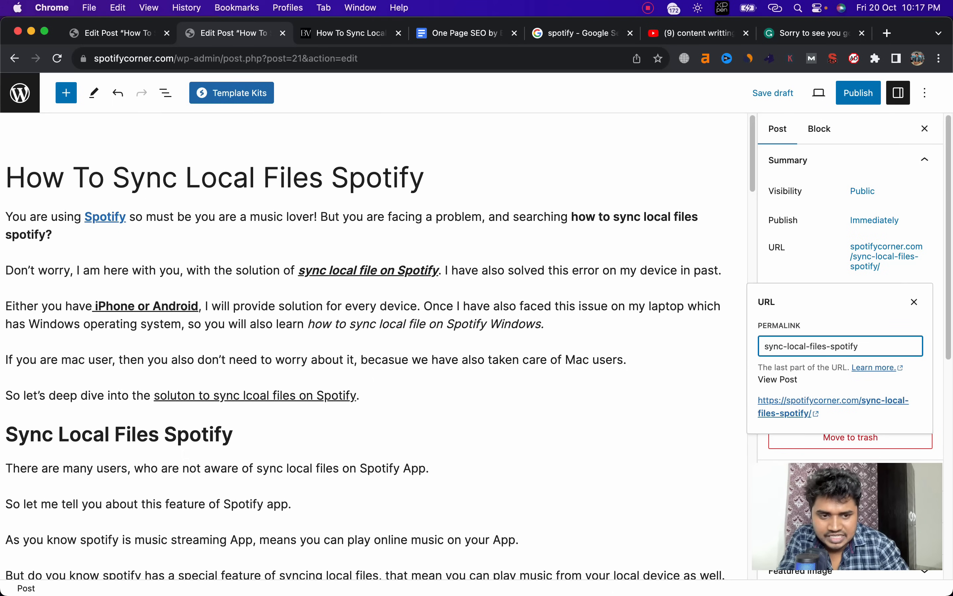
left_click(830, 252)
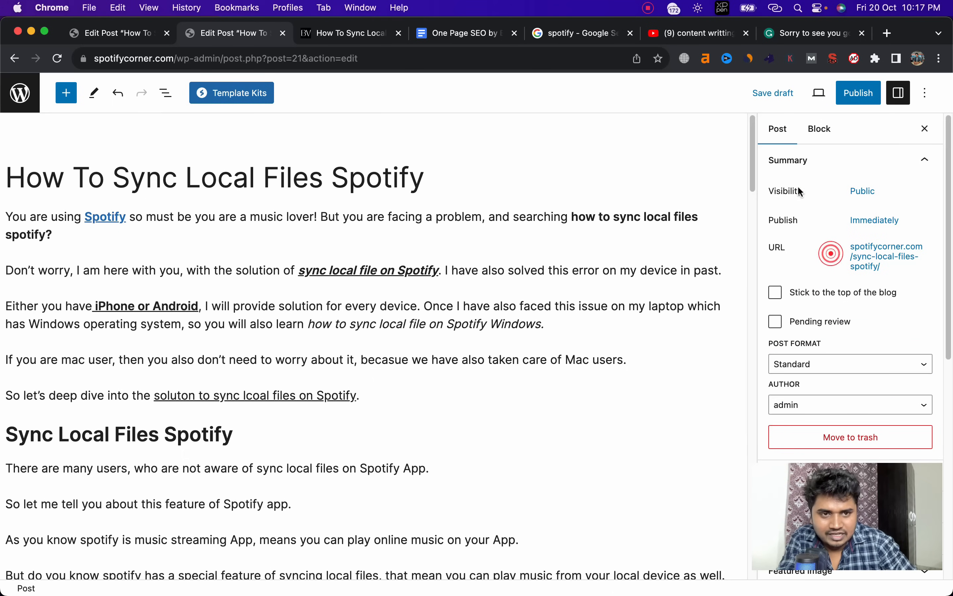
left_click(772, 93)
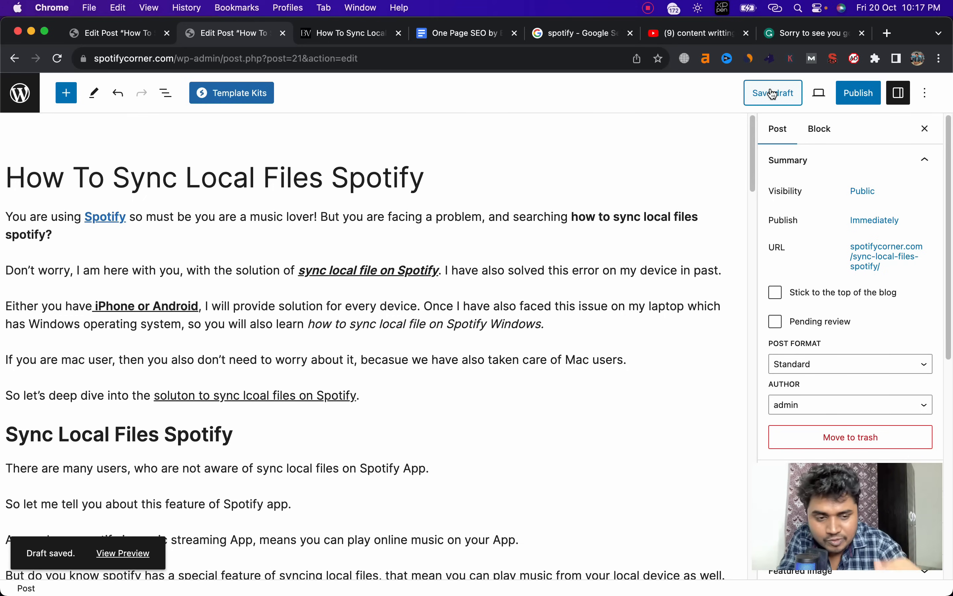
Read the "Title & Description" item in the One Page SEO document and highlight the keyword in the post's title
left_click(464, 33)
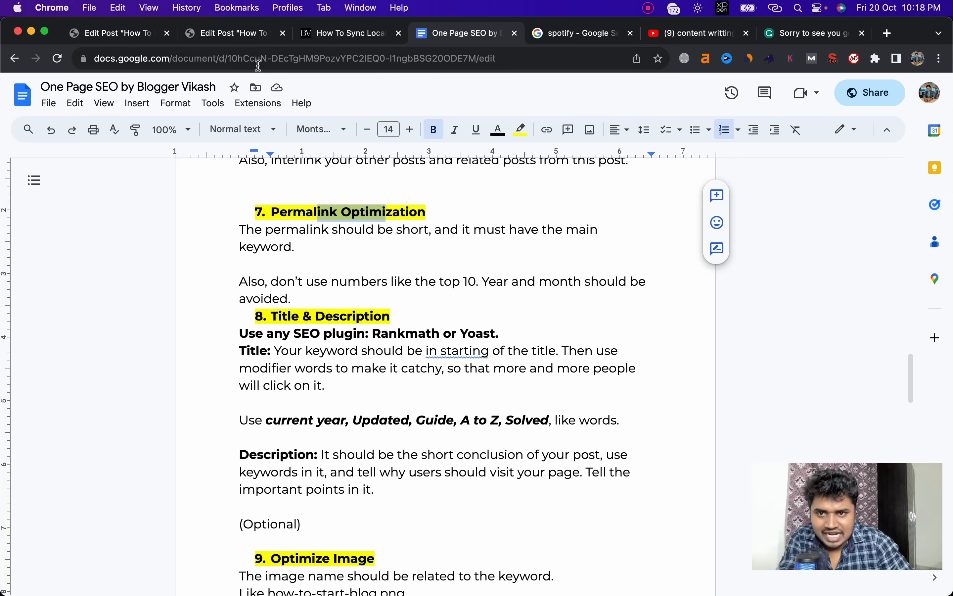
left_click(237, 40)
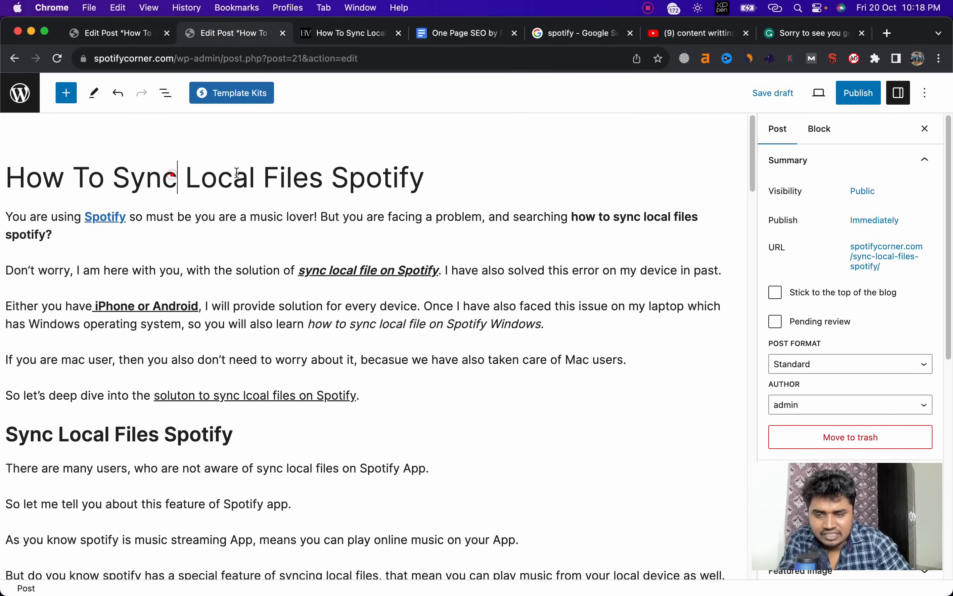
left_click_drag(178, 176, 412, 175)
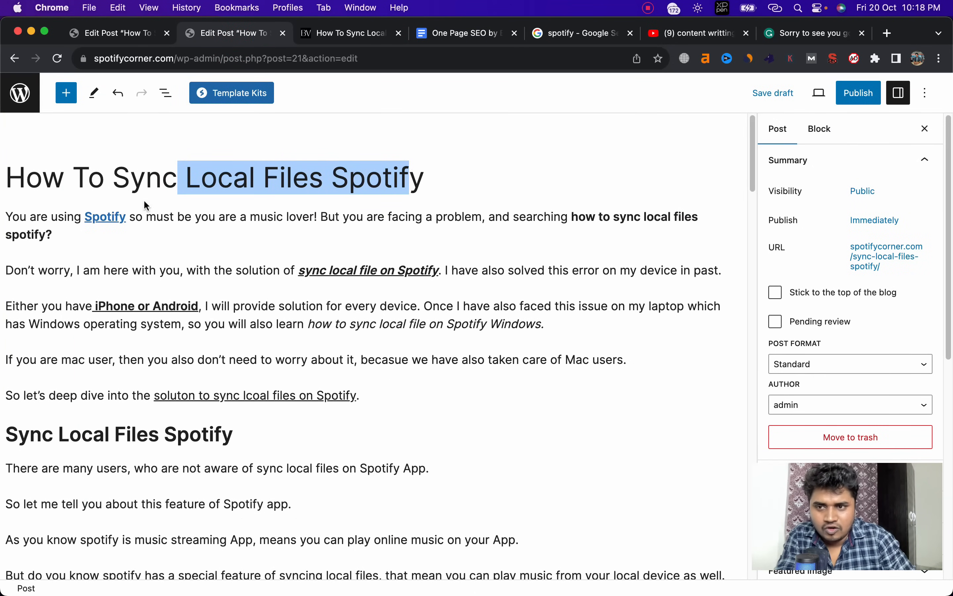
Install and activate the Rank Math SEO plugin on the WordPress site, up to its setup wizard
left_click(118, 37)
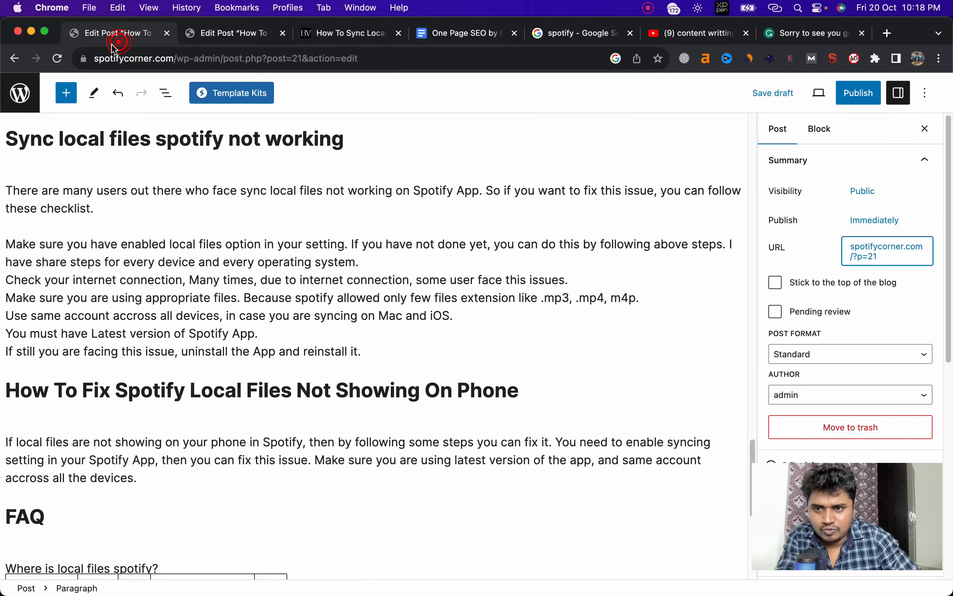
left_click(19, 106)
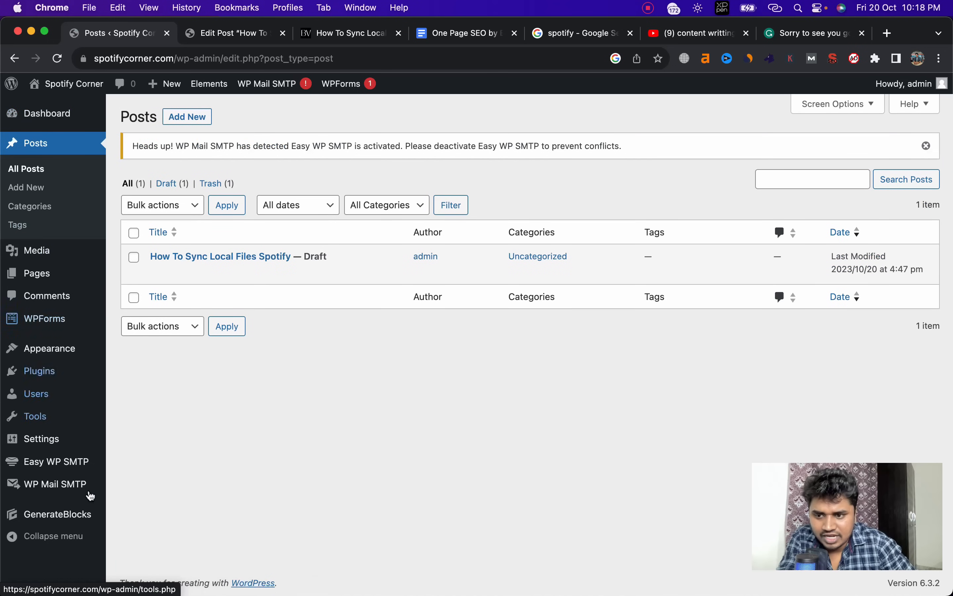
mouse_move(63, 496)
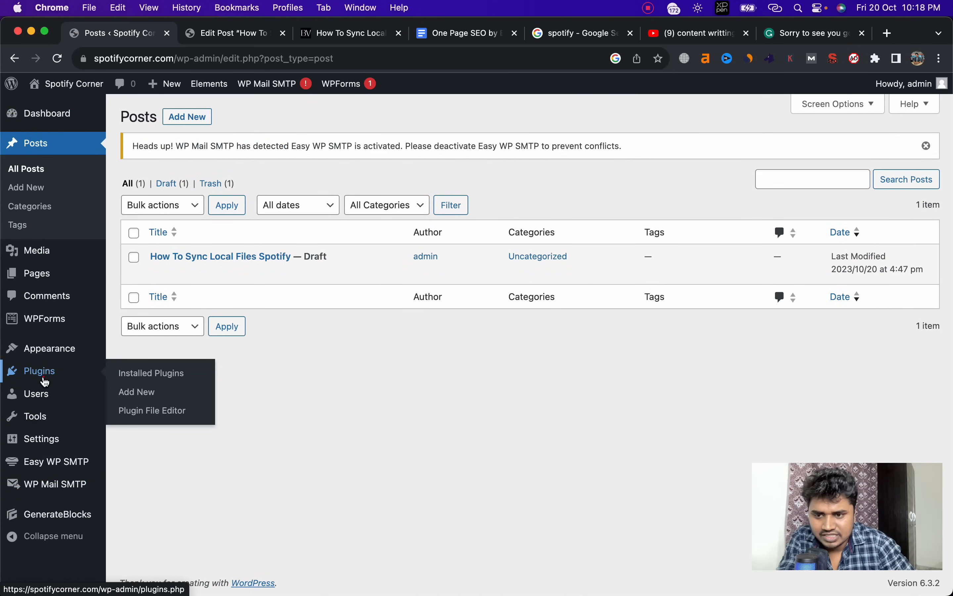
left_click(43, 378)
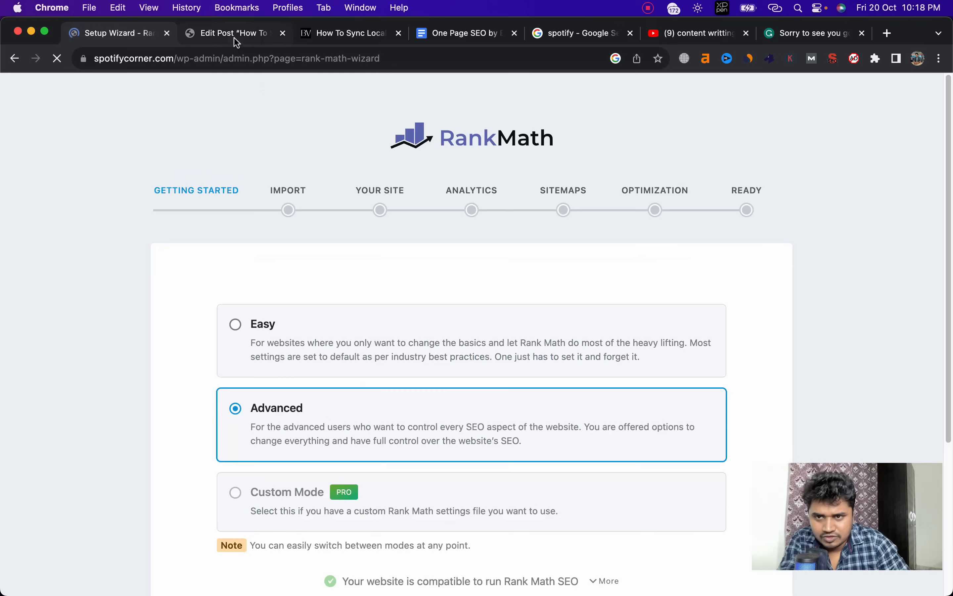
left_click(236, 37)
left_click(125, 37)
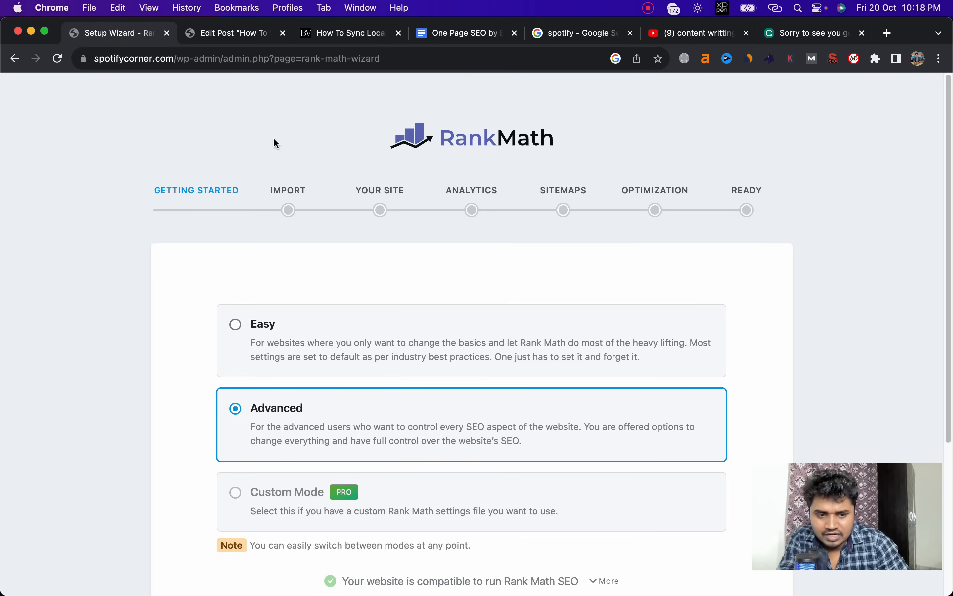
Return to the post editor and reload it so that the Rank Math tools load
left_click(231, 37)
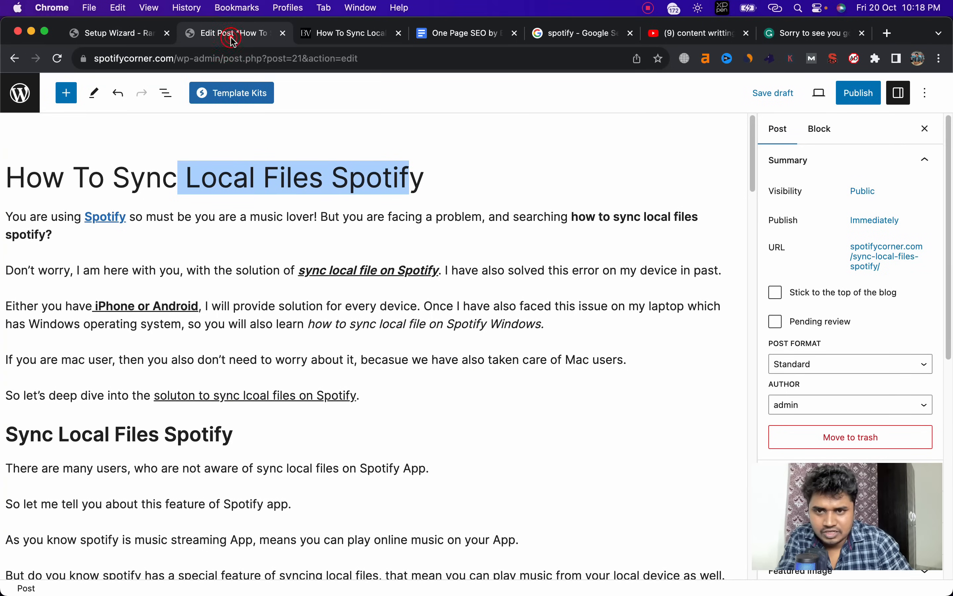
left_click(348, 238)
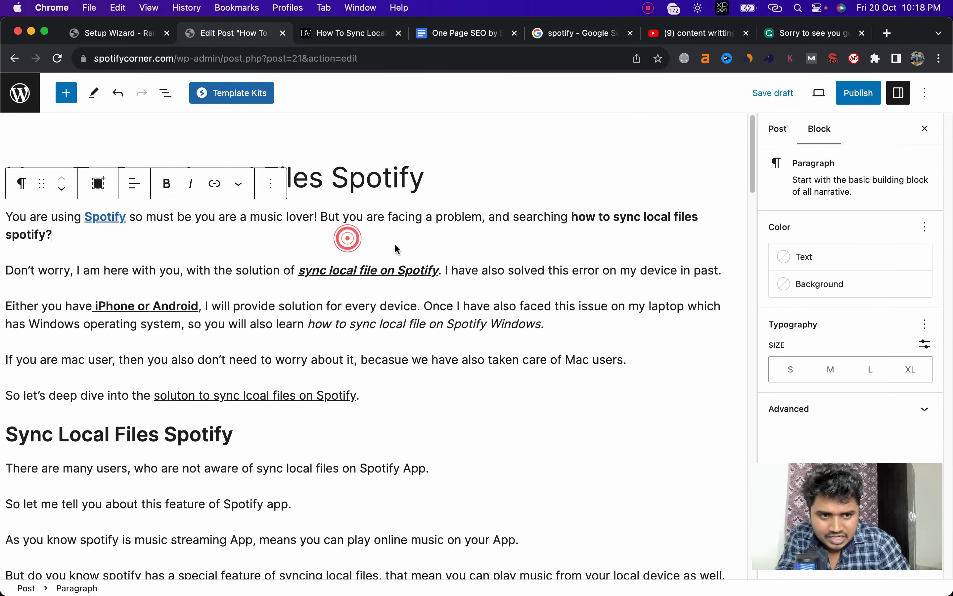
left_click(382, 179)
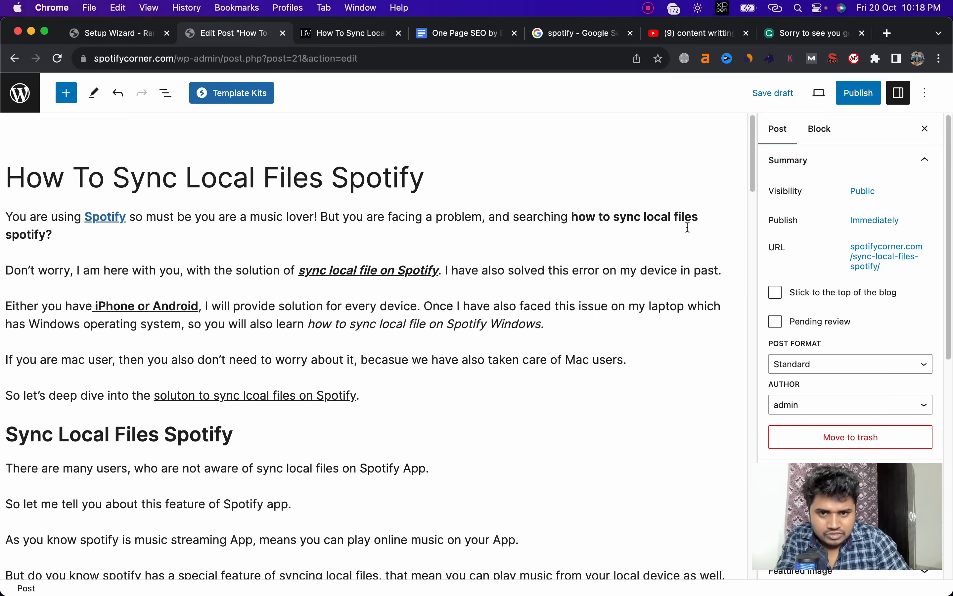
left_click(60, 58)
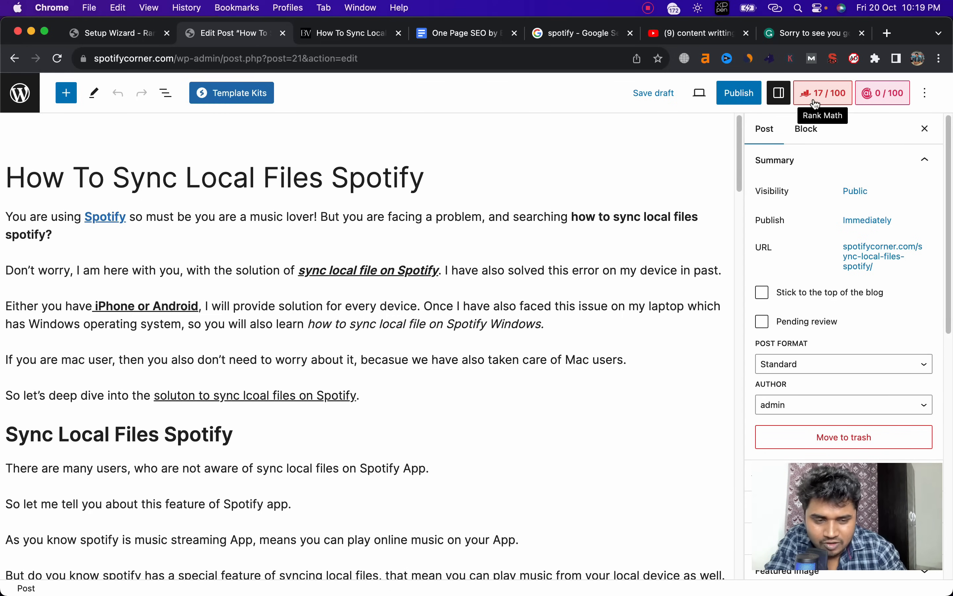
Copy the post title "How To Sync Local Files Spotify" and use it to replace %title% in the Rank Math snippet title
triple_click(381, 182)
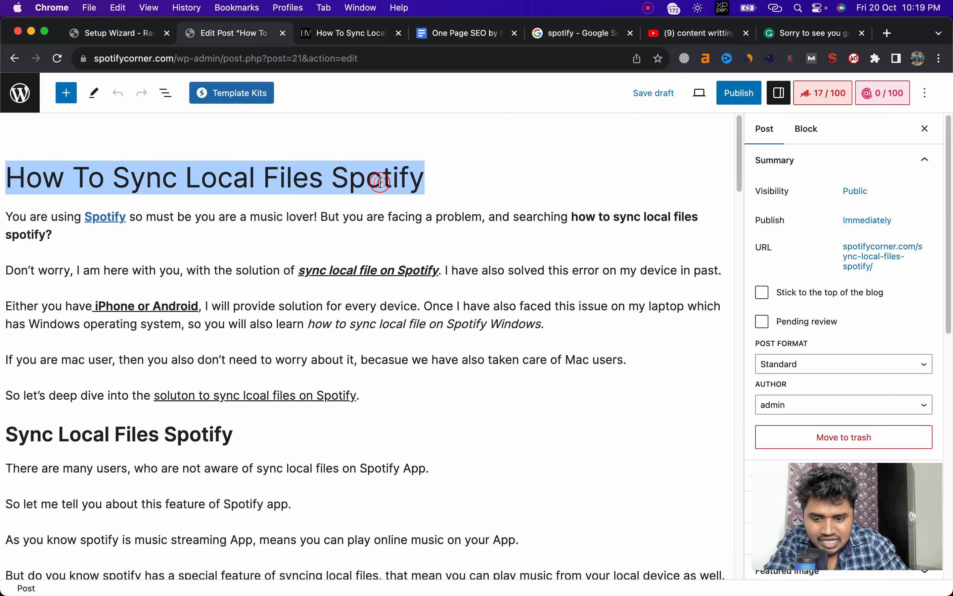
key("super+c")
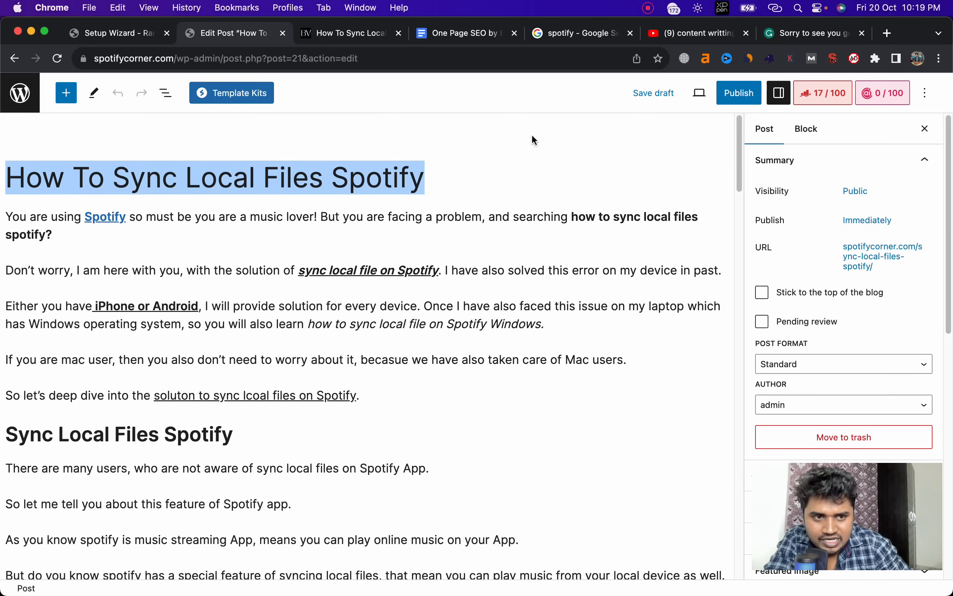
left_click(802, 98)
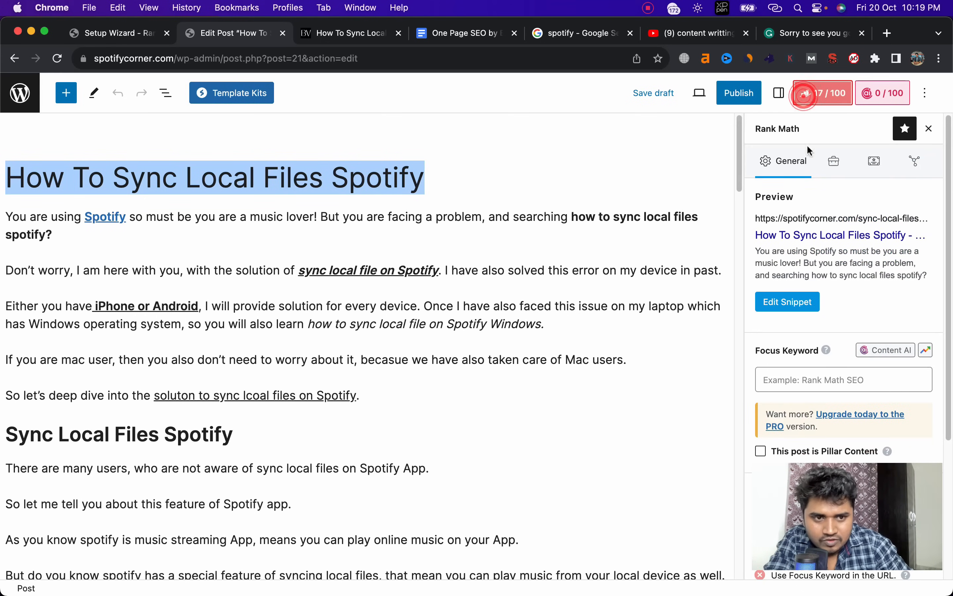
left_click(808, 303)
triple_click(422, 329)
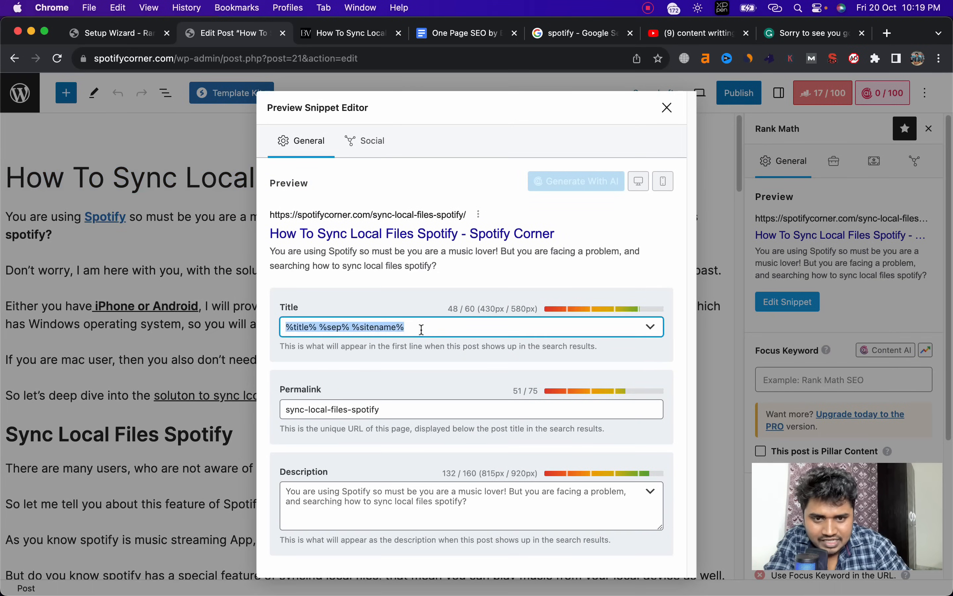
left_click(317, 327)
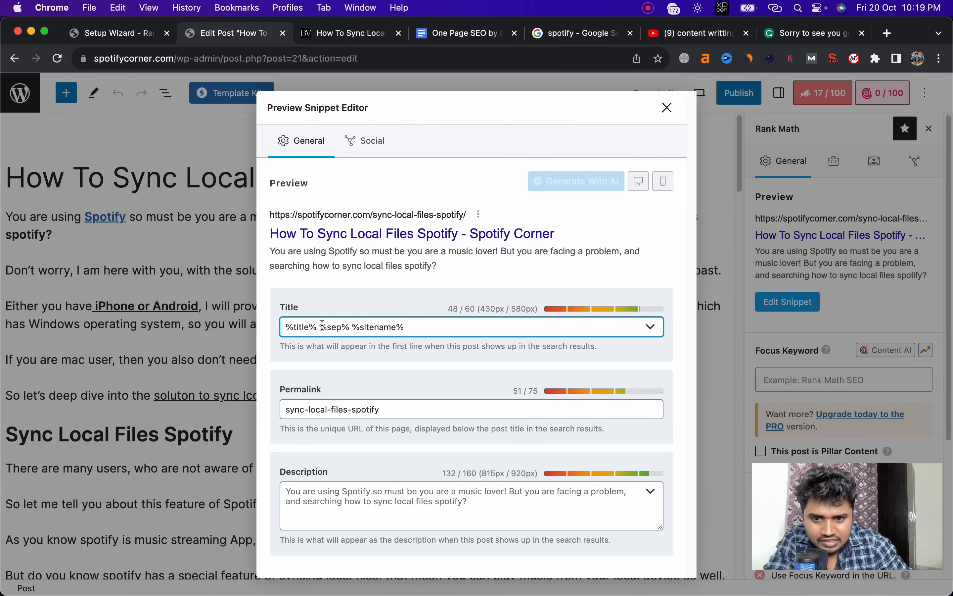
left_click_drag(317, 327, 285, 325)
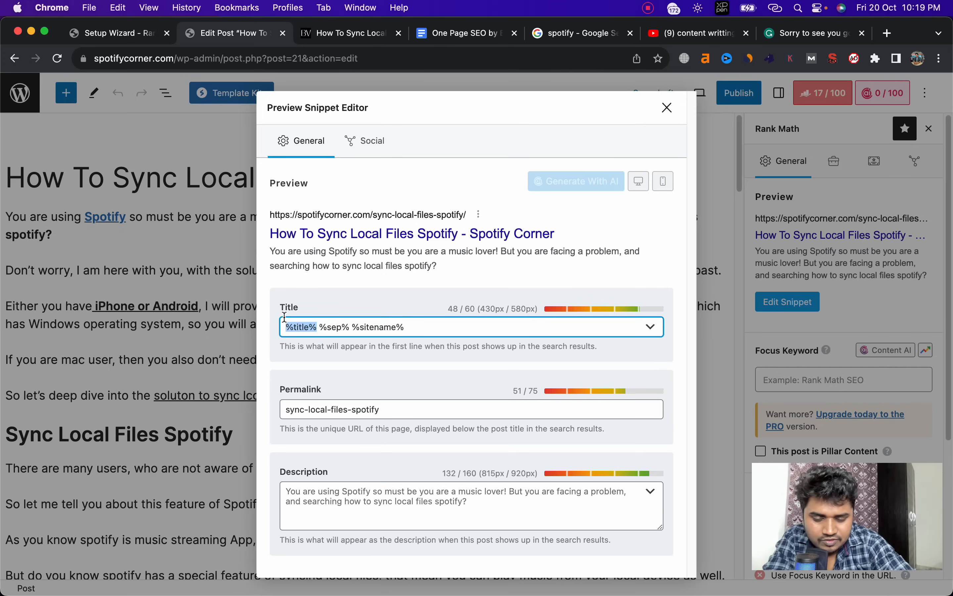
key("super+v")
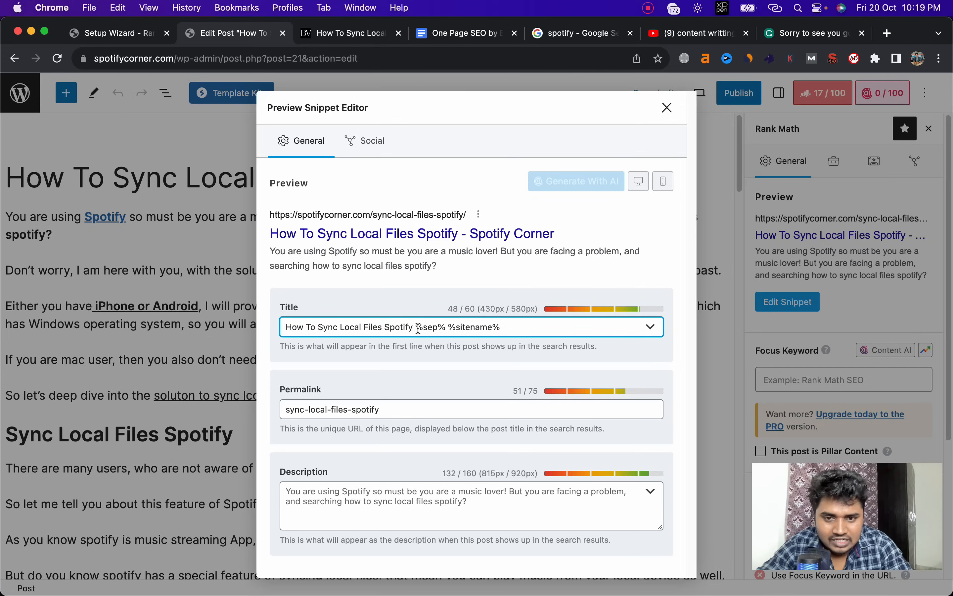
Add " [Solved]" after "Spotify" in the Rank Math snippet title, close the snippet editor and save the draft
type("[ ")
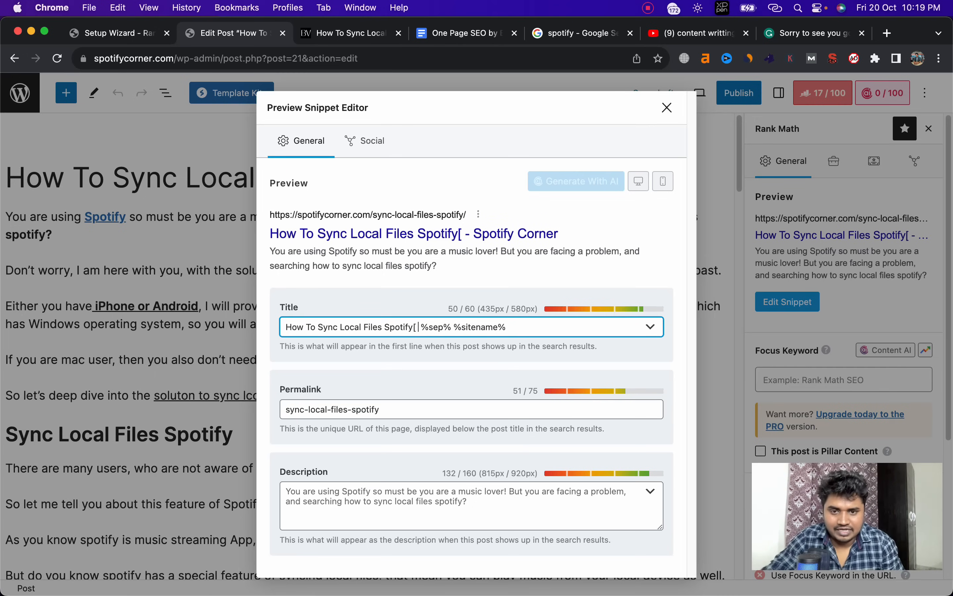
type("Solved]")
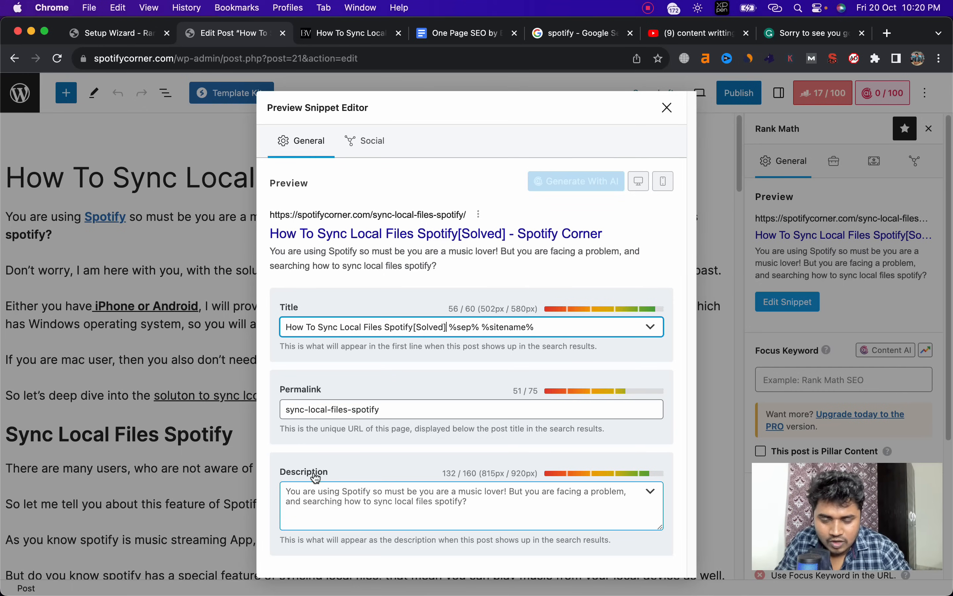
left_click(412, 331)
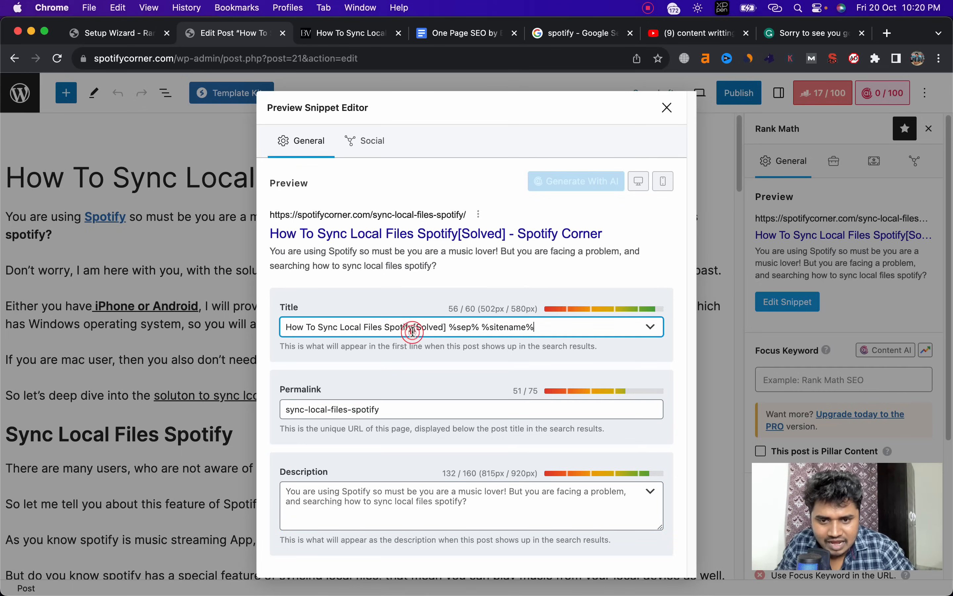
left_click(413, 327)
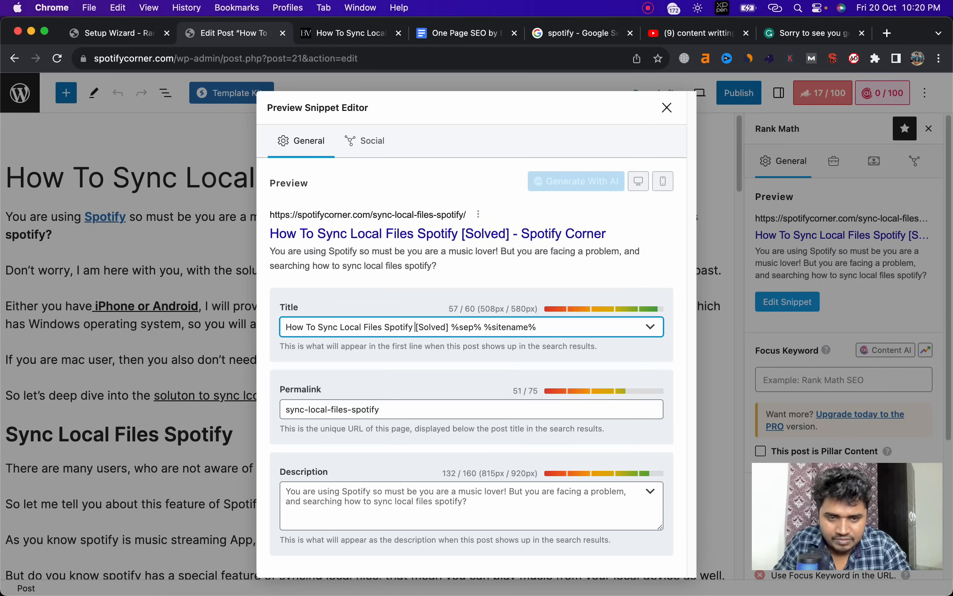
left_click(668, 112)
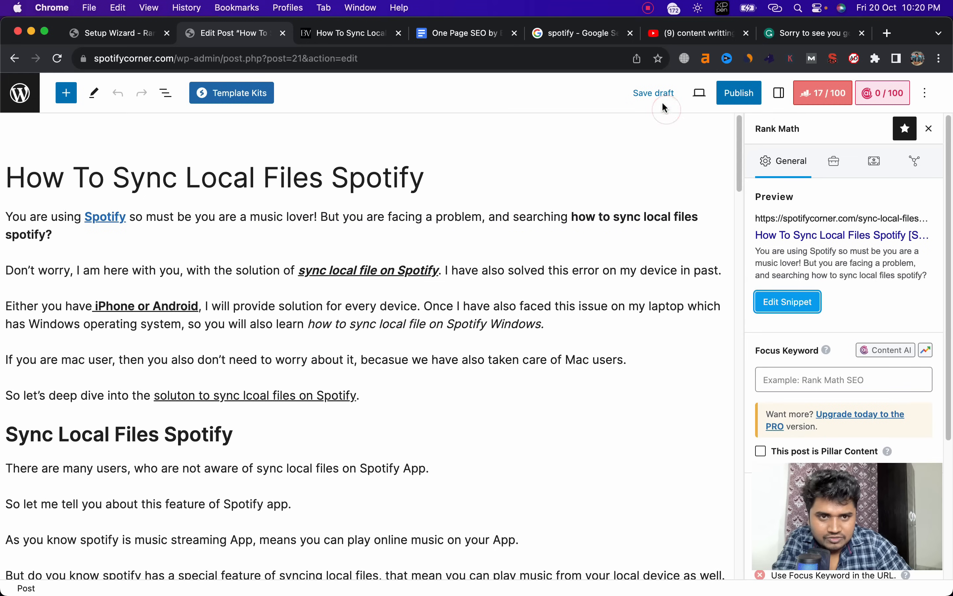
left_click(659, 98)
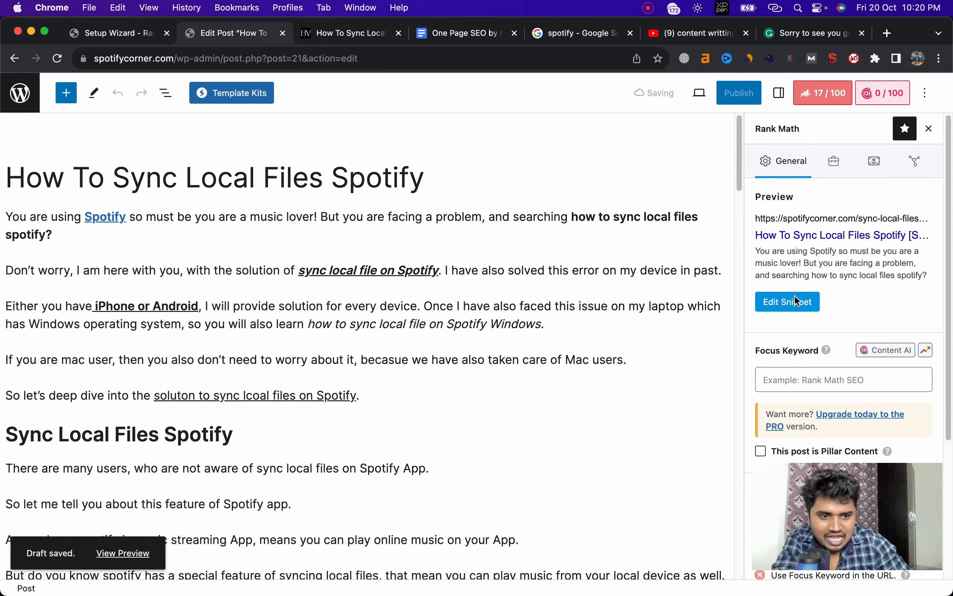
Look over the focus keyword field and post text, and review the search preview in the Rank Math snippet editor
left_click(801, 377)
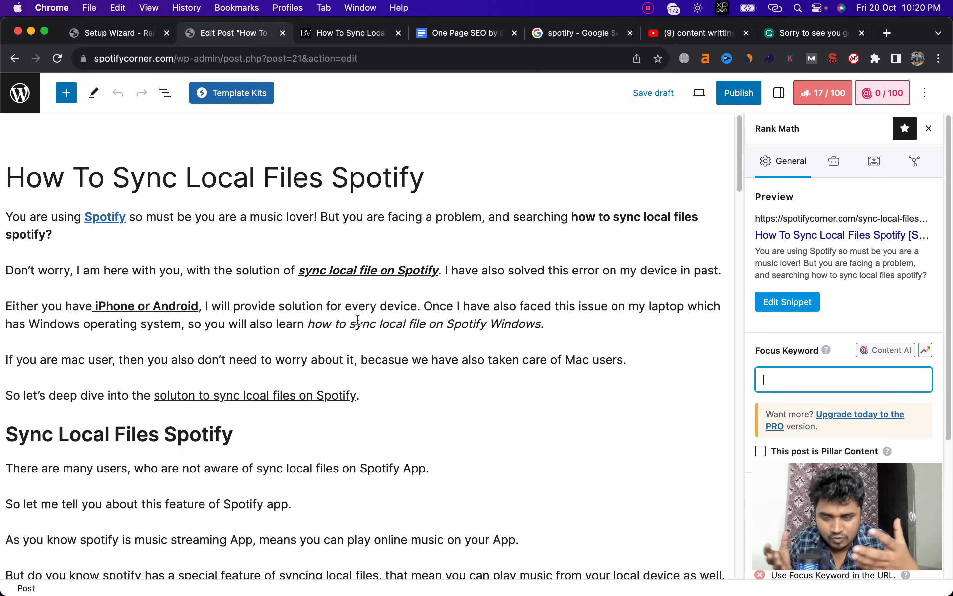
scroll(300, 423, "down", 6)
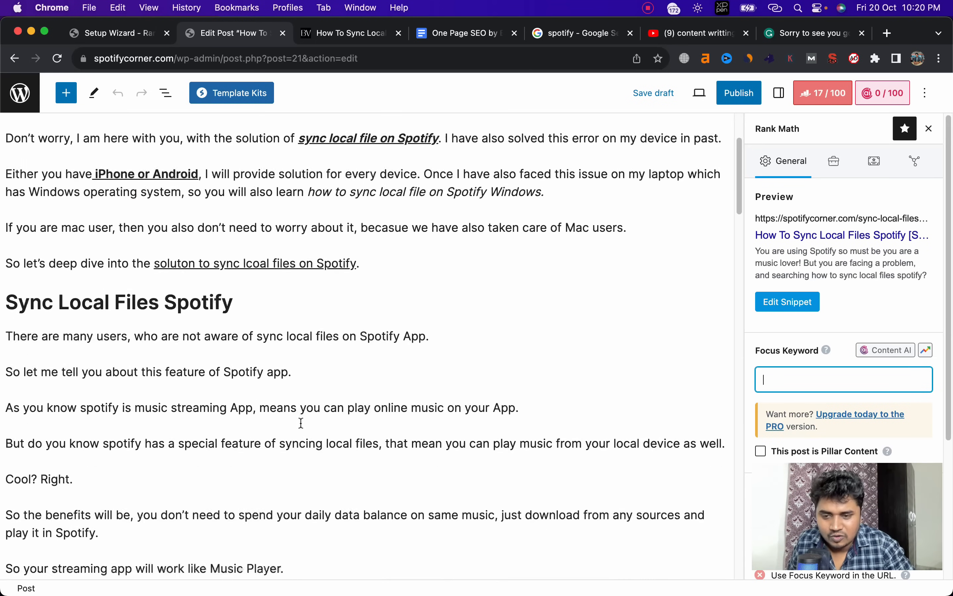
scroll(302, 428, "up", 3)
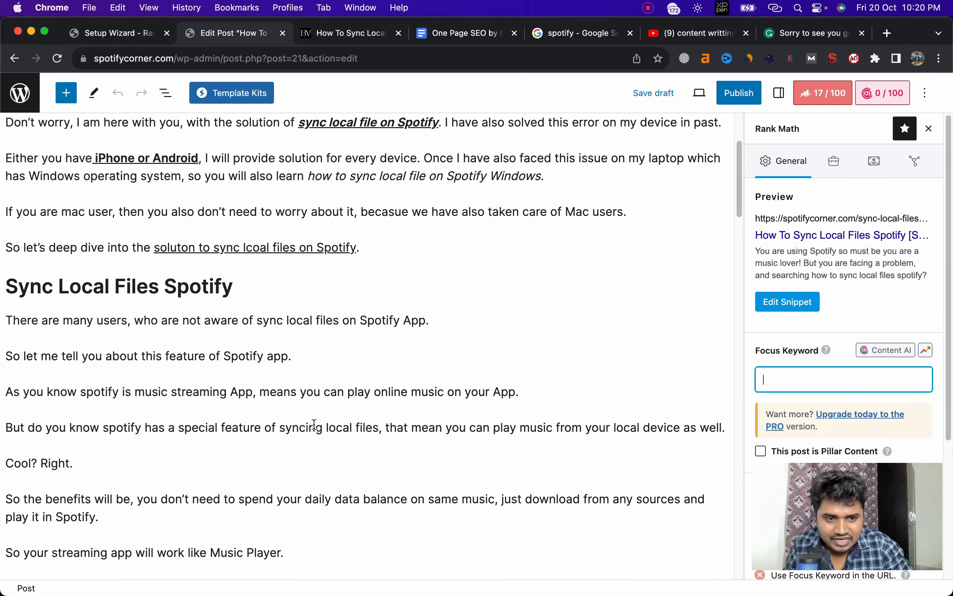
left_click(771, 305)
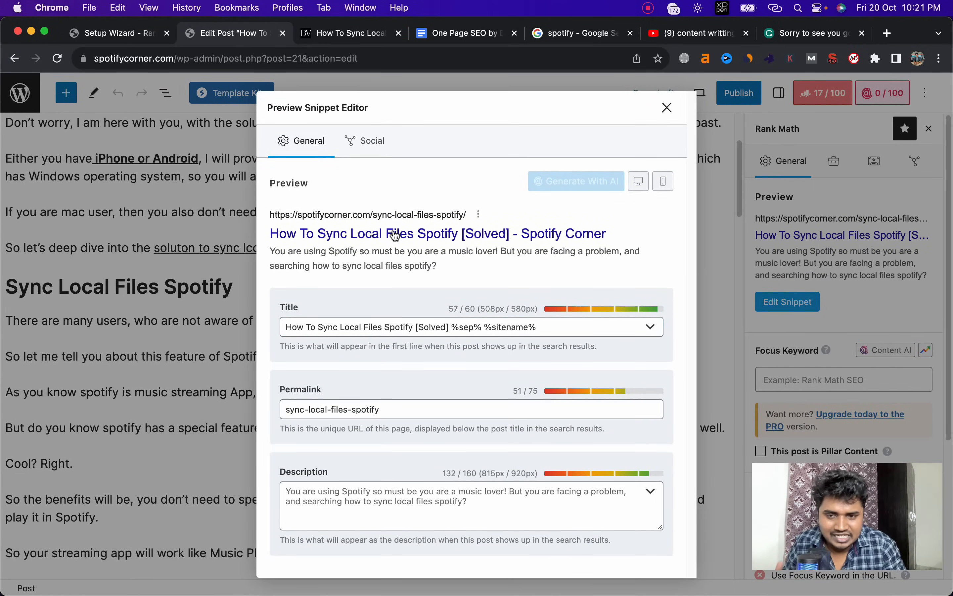
left_click(666, 107)
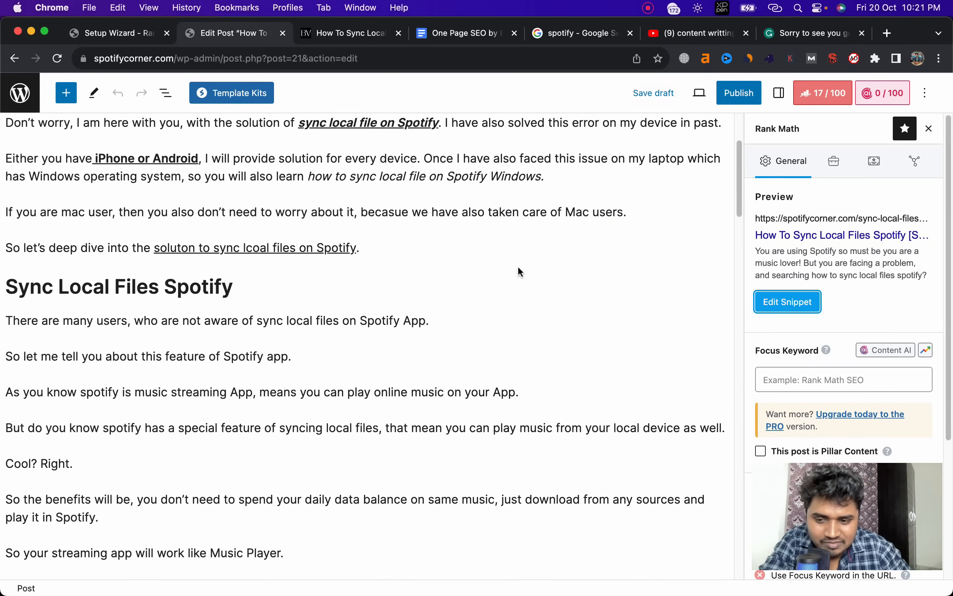
Make the "Cool? Right." line in the "Sync Local Files Spotify" section bold
scroll(54, 351, "down", 3)
triple_click(54, 351)
key("super+b")
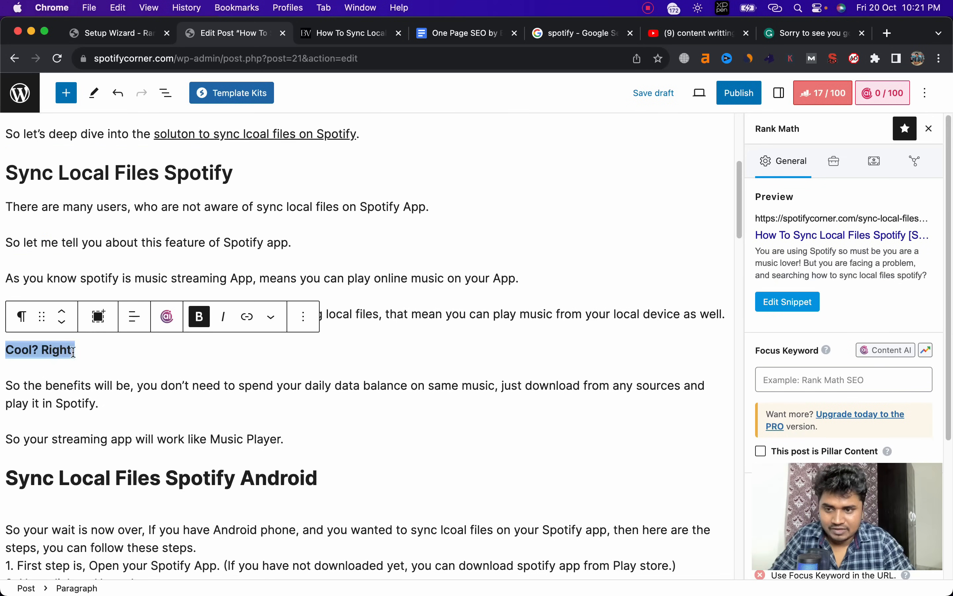
left_click(139, 358)
Remove the manual numbers 1 to 6 from the steps in the "Sync Local Files Spotify Android" section
scroll(158, 358, "down", 2)
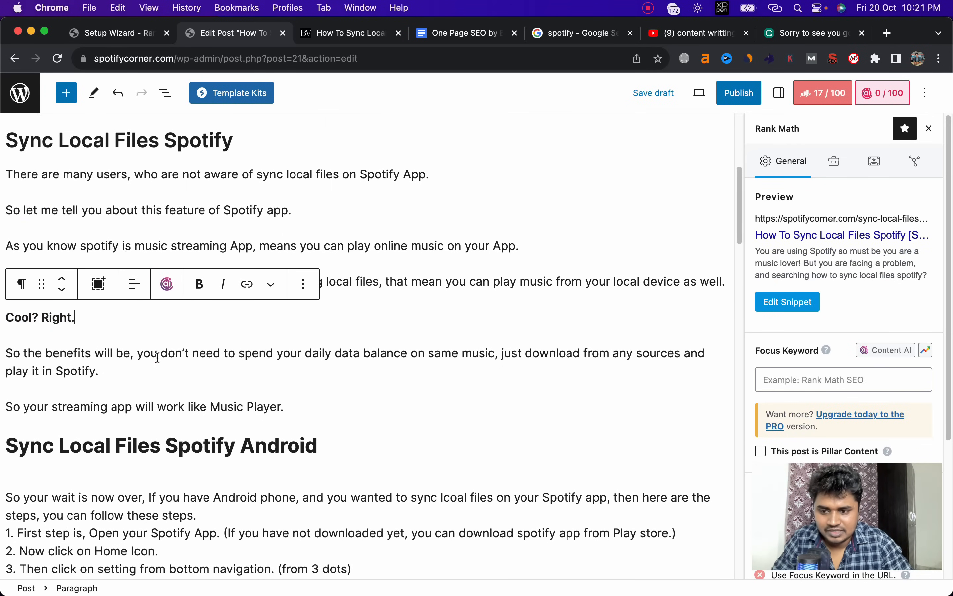
scroll(157, 358, "down", 3)
scroll(163, 357, "down", 3)
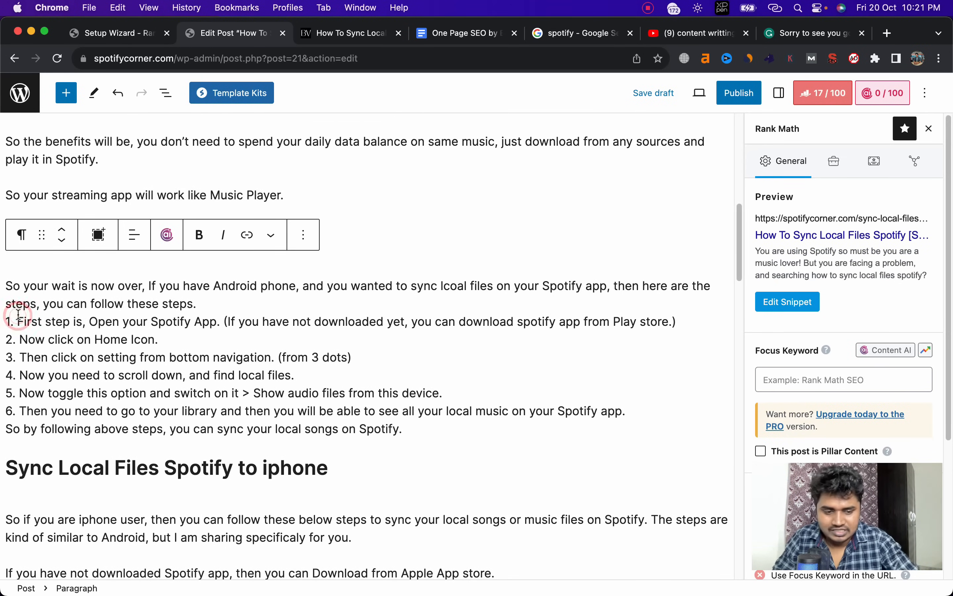
key("BackSpace")
key("BackSpace")
key("BackSpace")
left_click(20, 339)
key("BackSpace")
key("BackSpace")
key("BackSpace")
left_click(20, 357)
key("BackSpace")
key("BackSpace")
key("BackSpace")
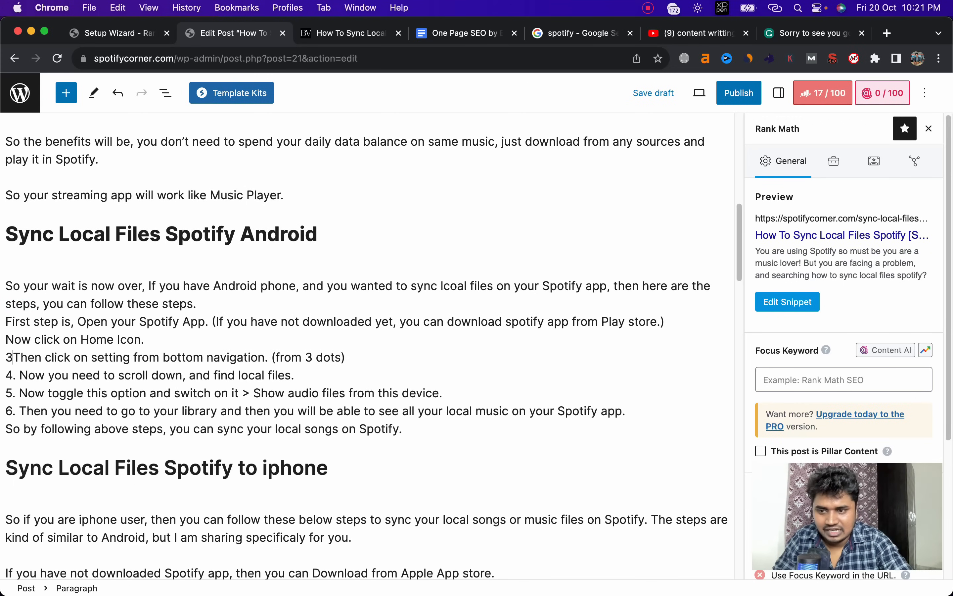
left_click(21, 372)
key("BackSpace")
key("BackSpace")
key("BackSpace")
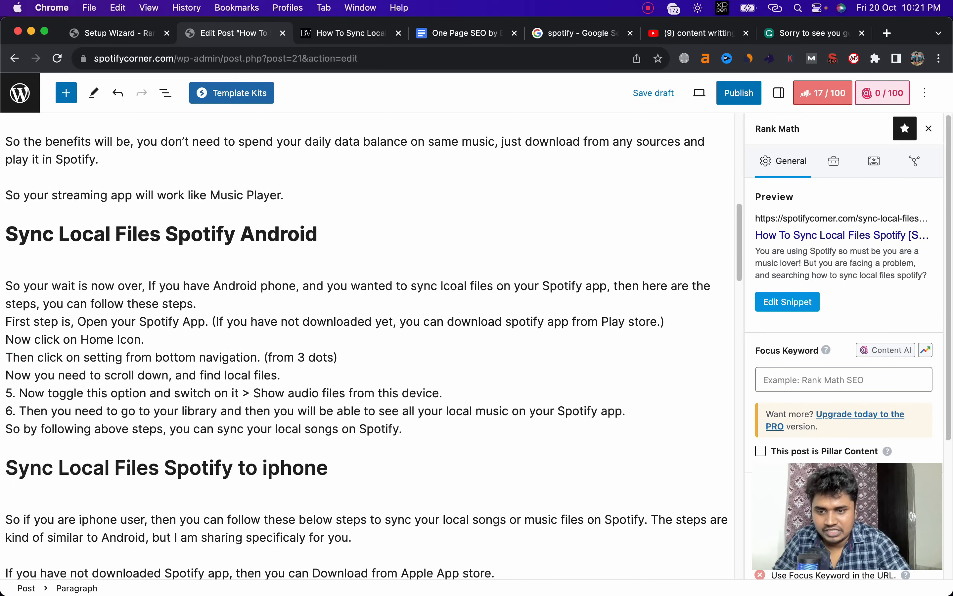
left_click(19, 390)
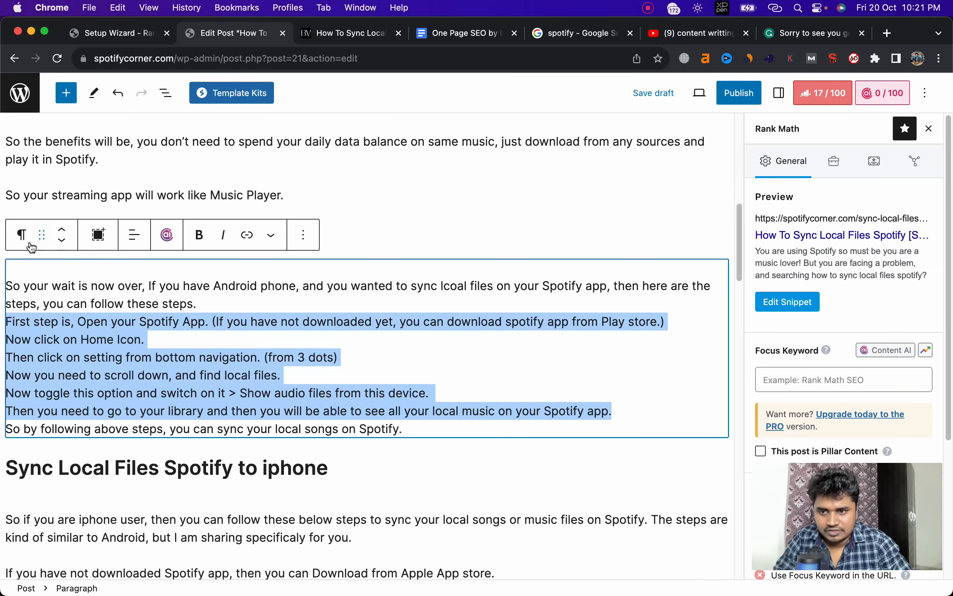
left_click(21, 239)
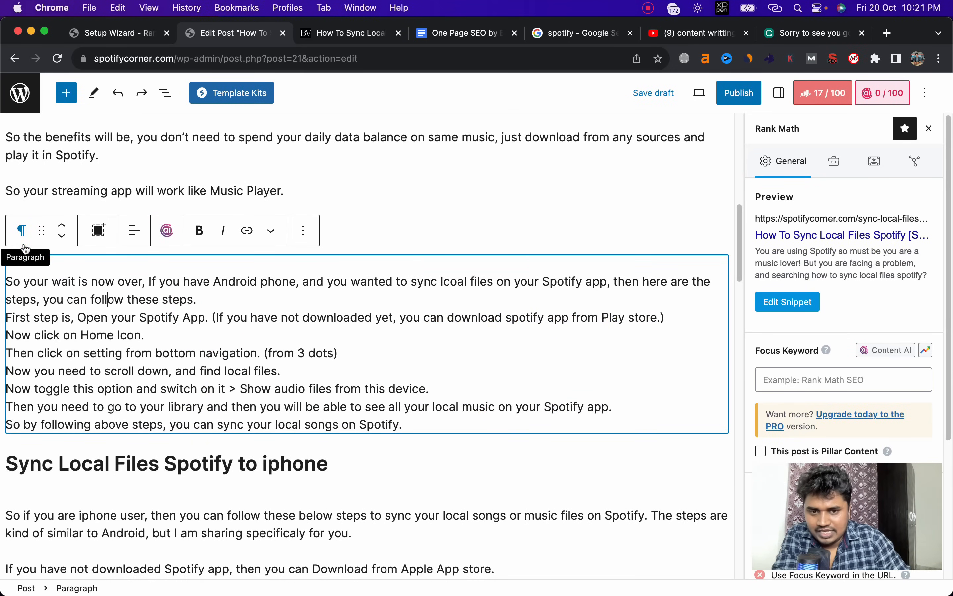
left_click(23, 244)
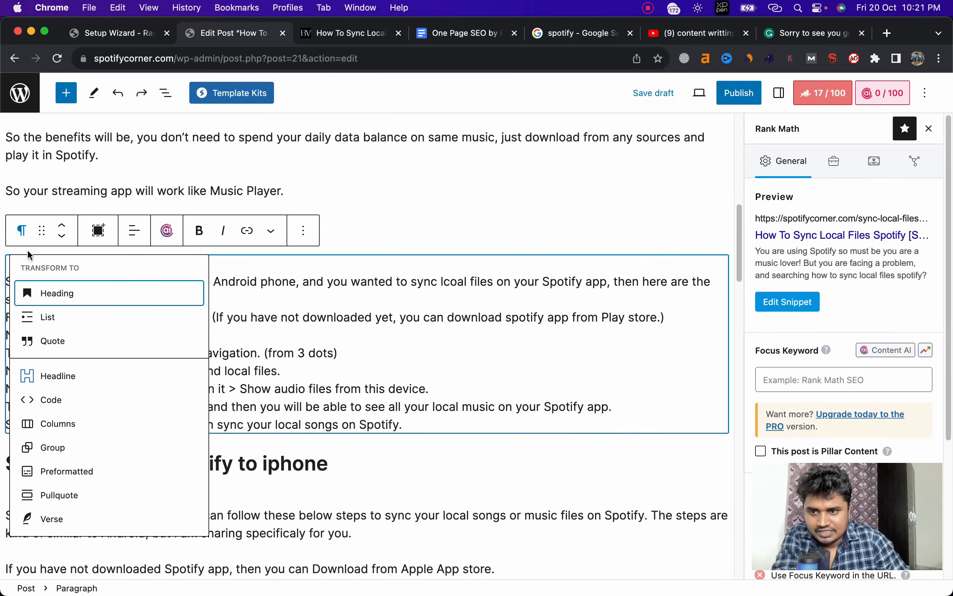
left_click(4, 252)
Separate the Android section's introductory sentence from its steps as its own paragraph, directly below the heading
left_click(25, 282)
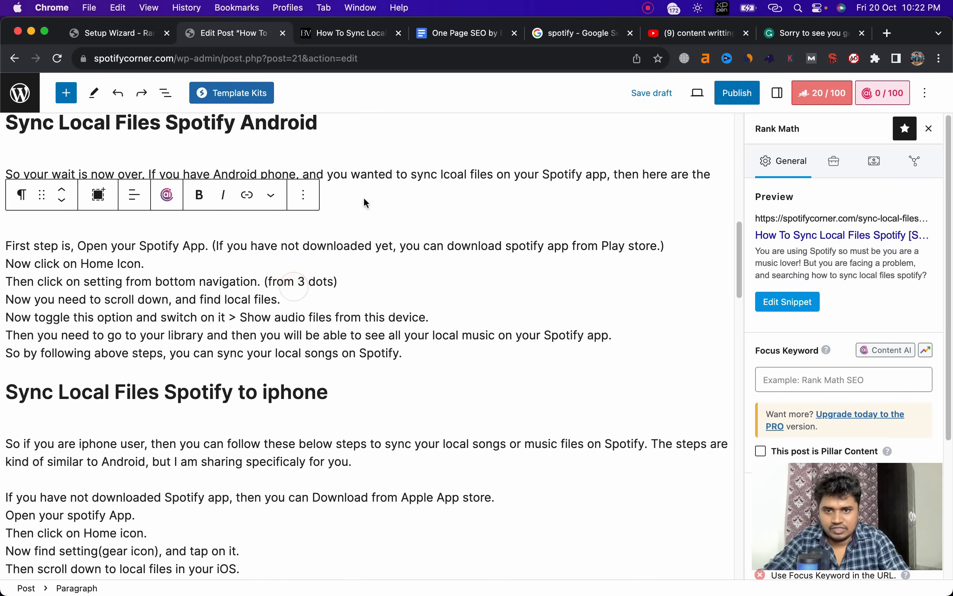
left_click(361, 195)
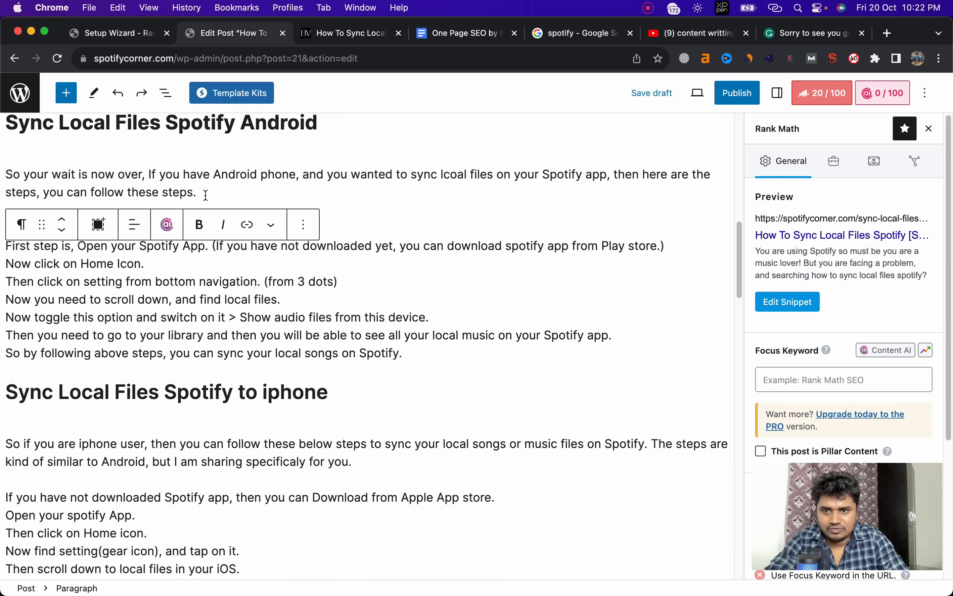
left_click_drag(199, 193, 2, 169)
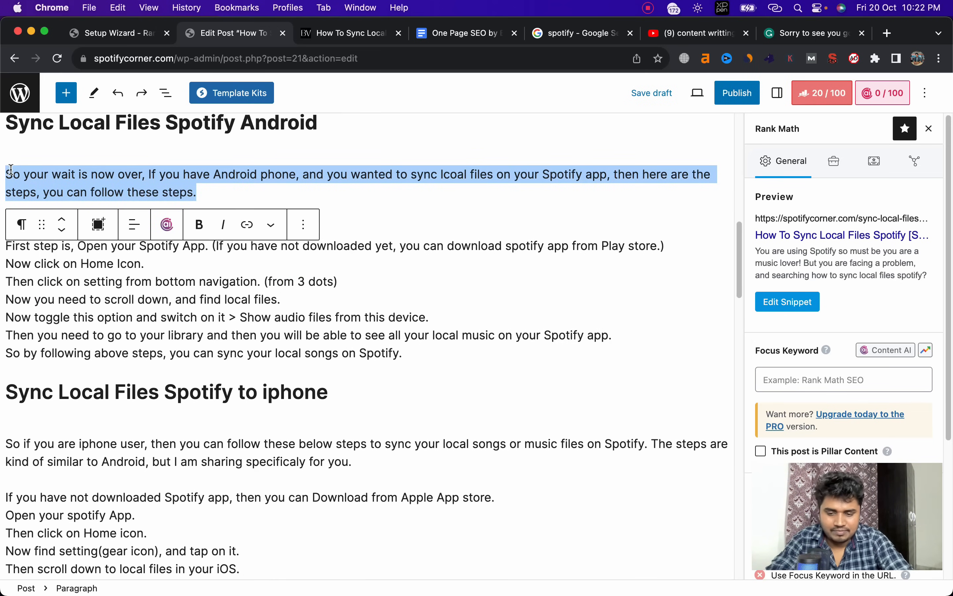
scroll(10, 169, "up", 1)
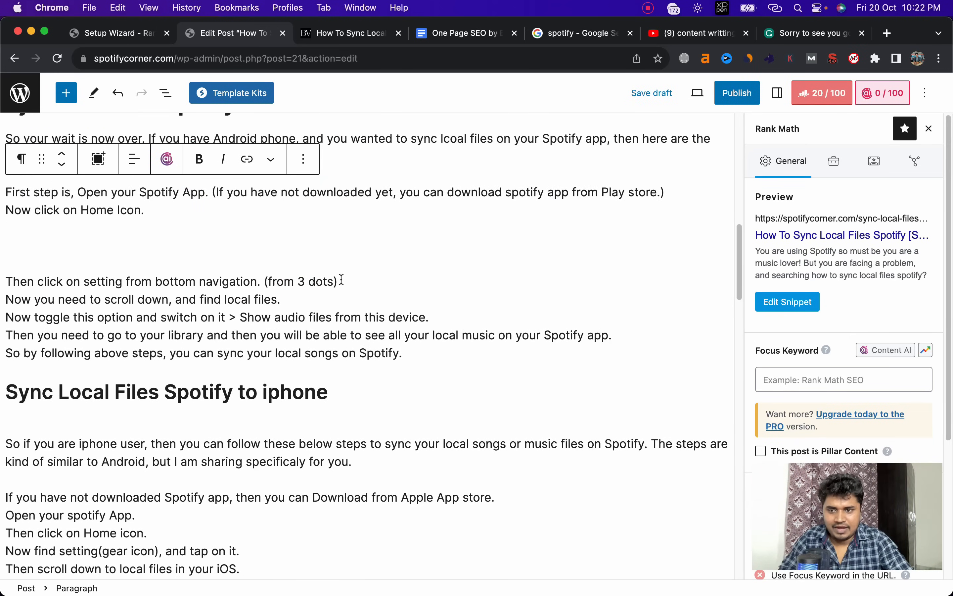
Split the Android instructions from "Then click on setting" onward into separate paragraphs
left_click_drag(341, 280, 7, 275)
key("super+c")
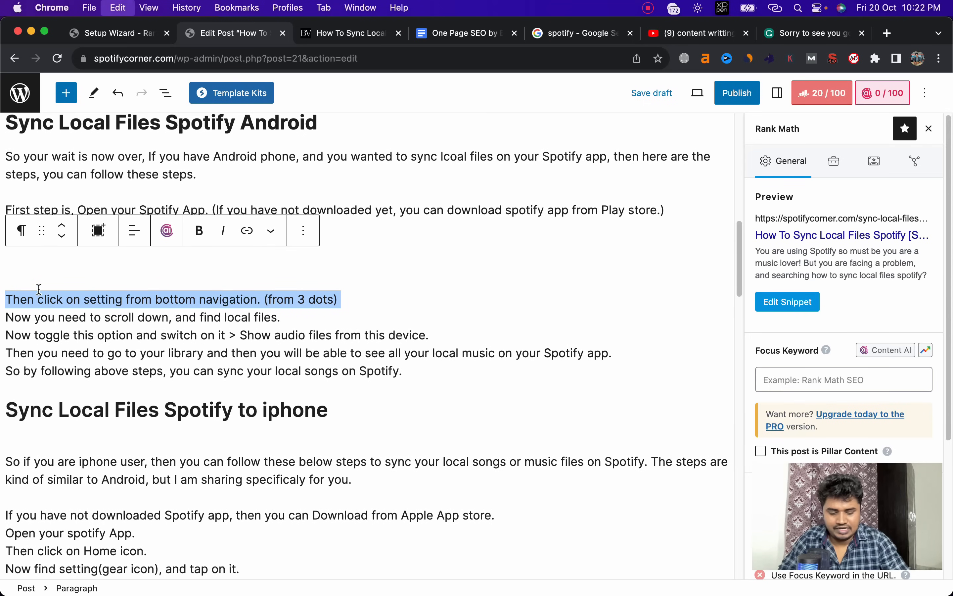
left_click(372, 223)
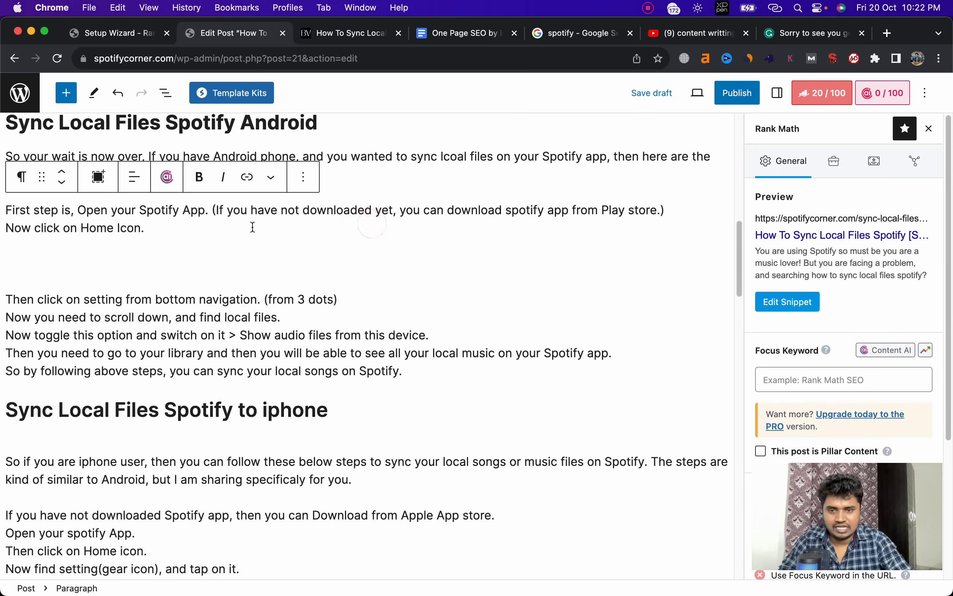
key("Return")
key("super+v")
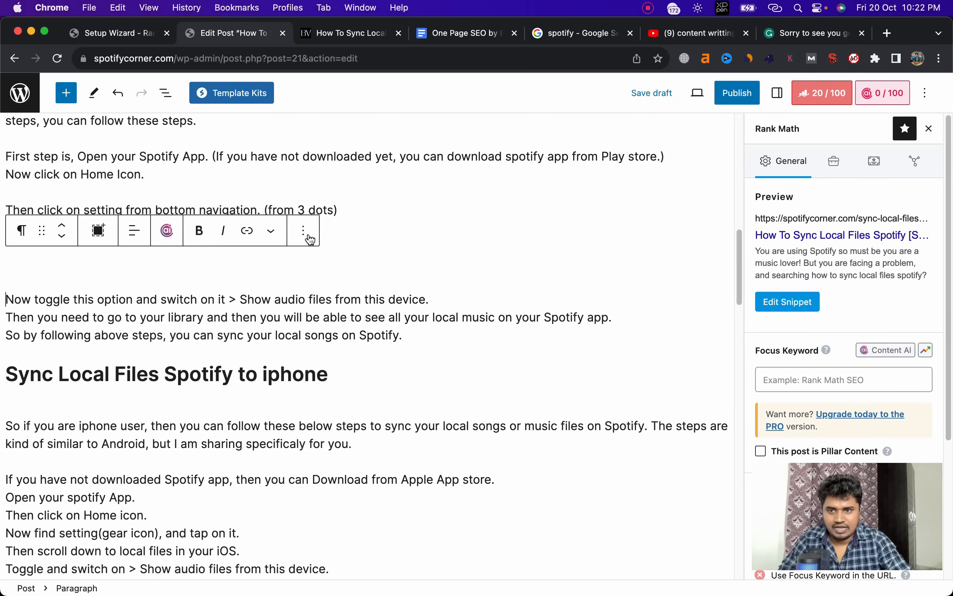
left_click(364, 218)
key("super+v")
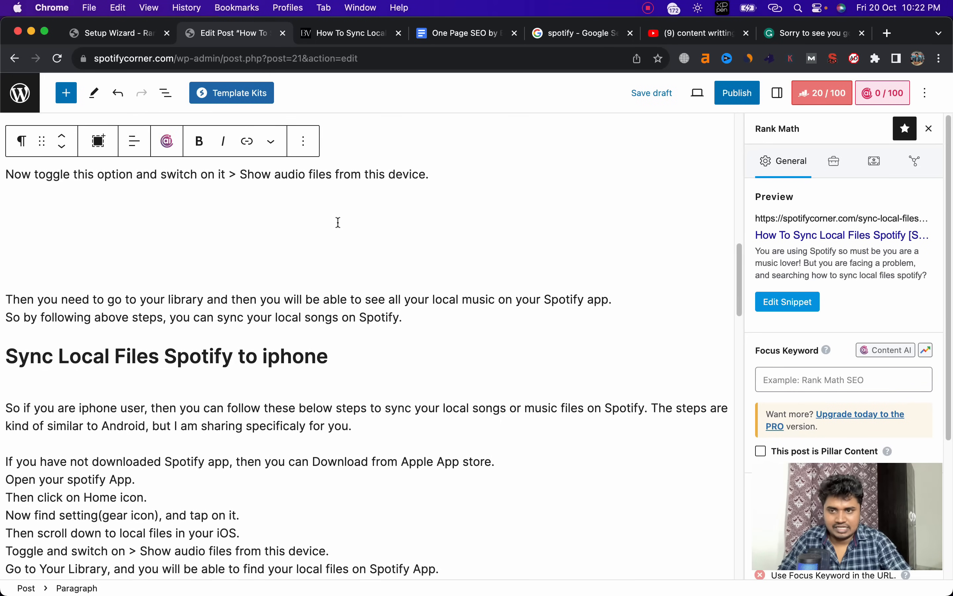
Convert the Android instructions from "First step is" through "Then you need to go to your library" into a bulleted list
scroll(338, 227, "up", 2)
scroll(343, 235, "up", 2)
left_click_drag(613, 370, 7, 209)
left_click(509, 320)
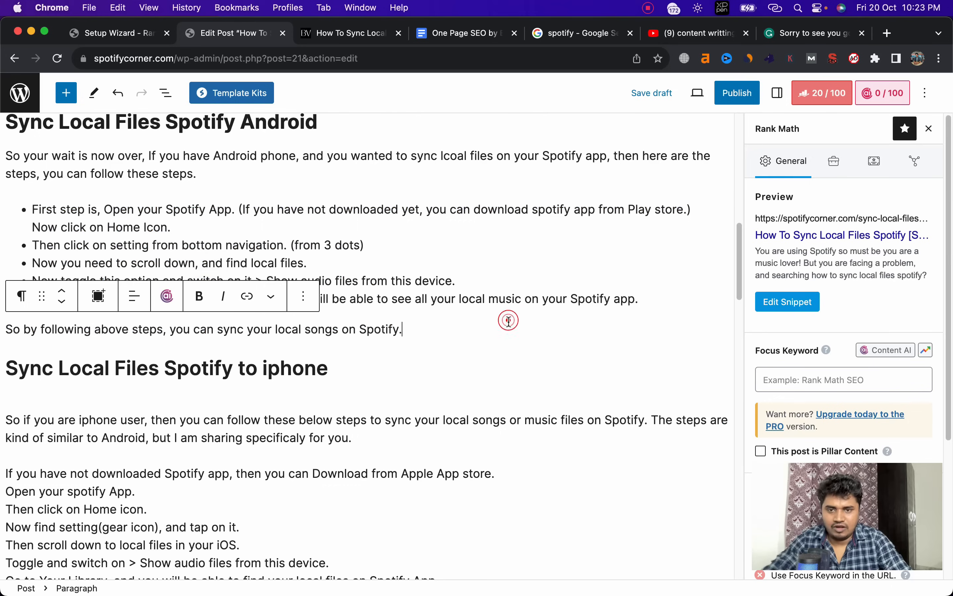
Save the draft and check the formatting of the intro and Android sections in the post preview
scroll(657, 242, "up", 2)
left_click(652, 94)
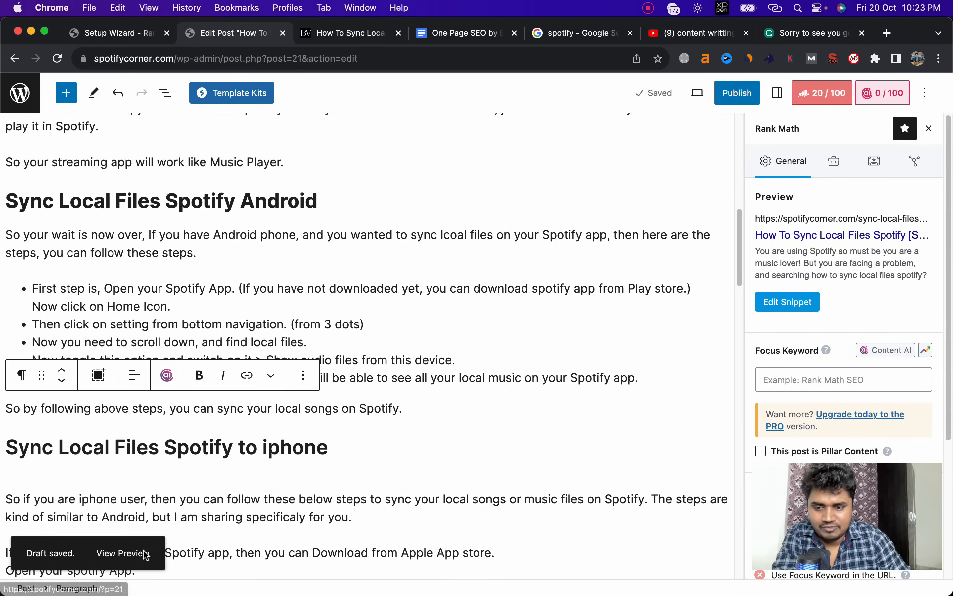
left_click(123, 553)
left_click(310, 35)
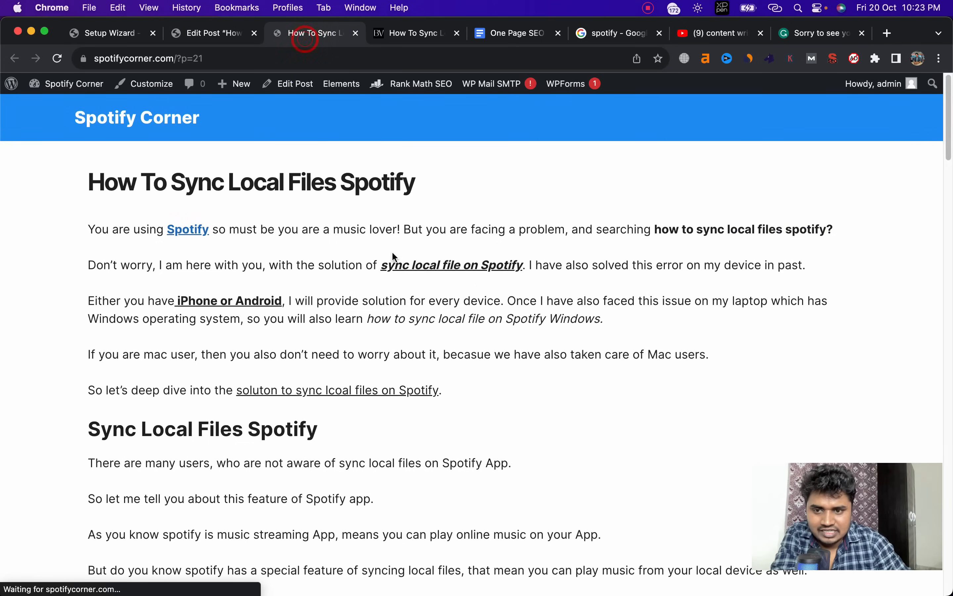
scroll(392, 252, "down", 5)
scroll(393, 252, "down", 10)
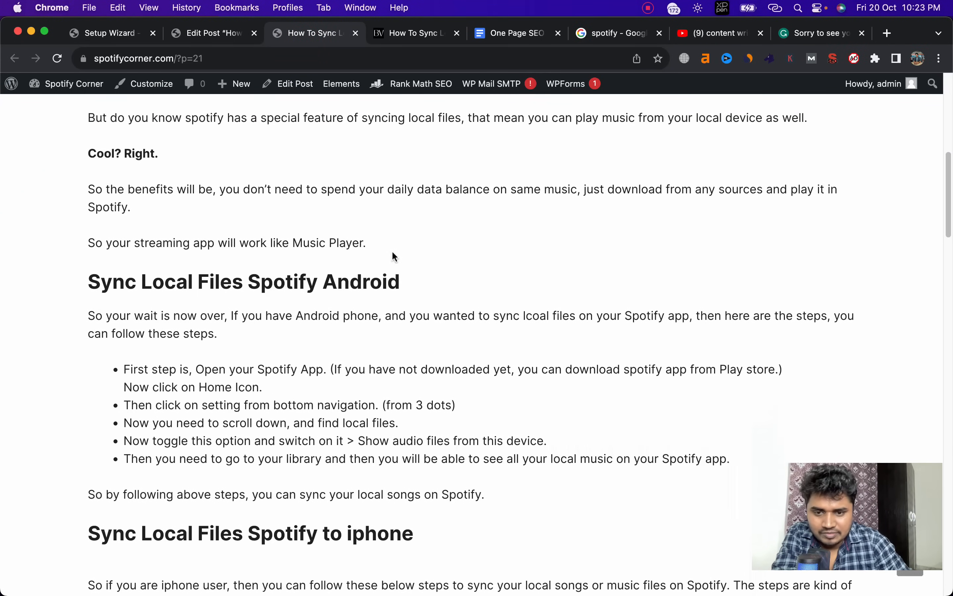
scroll(392, 252, "up", 12)
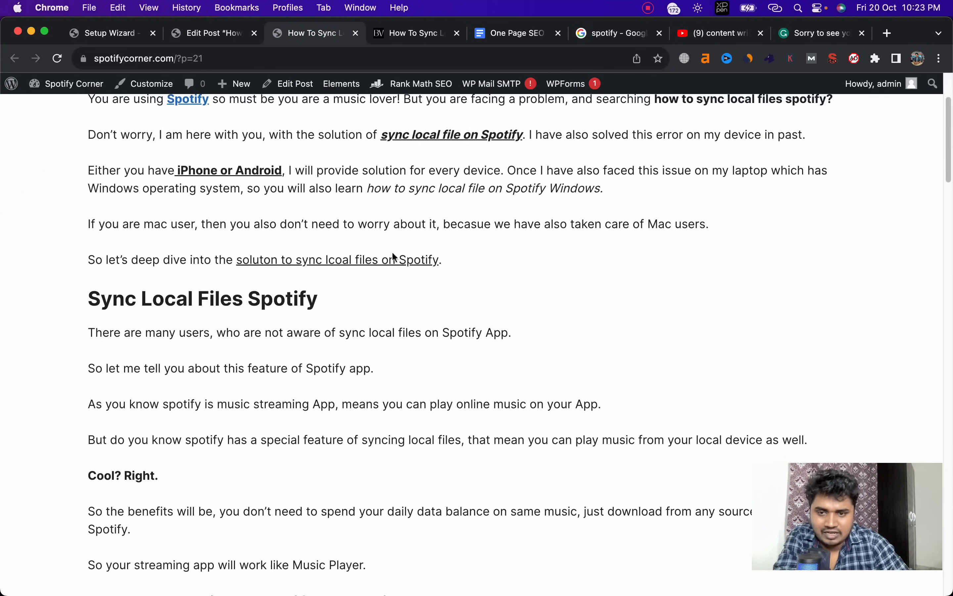
scroll(393, 255, "up", 4)
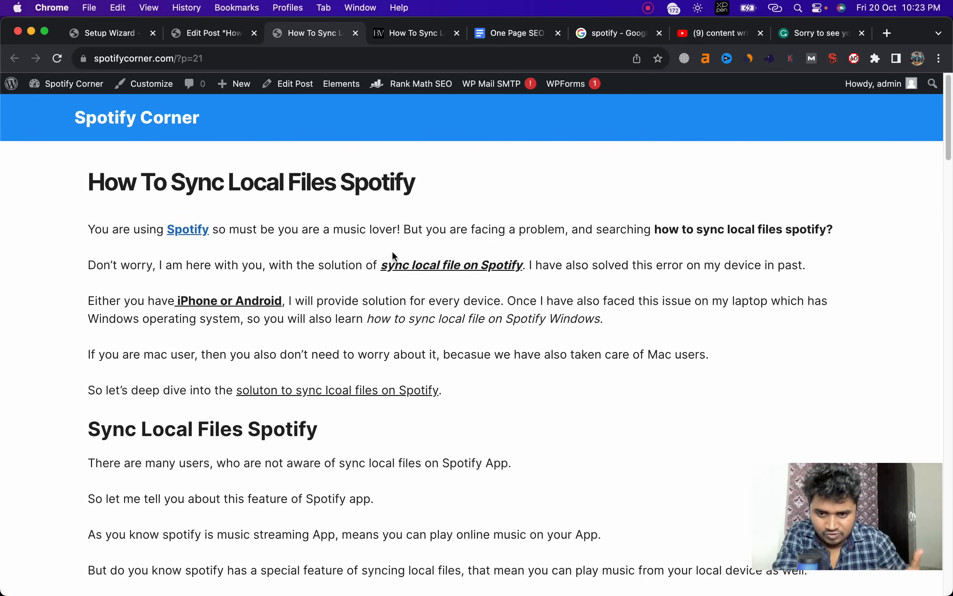
key("super+alt+Left")
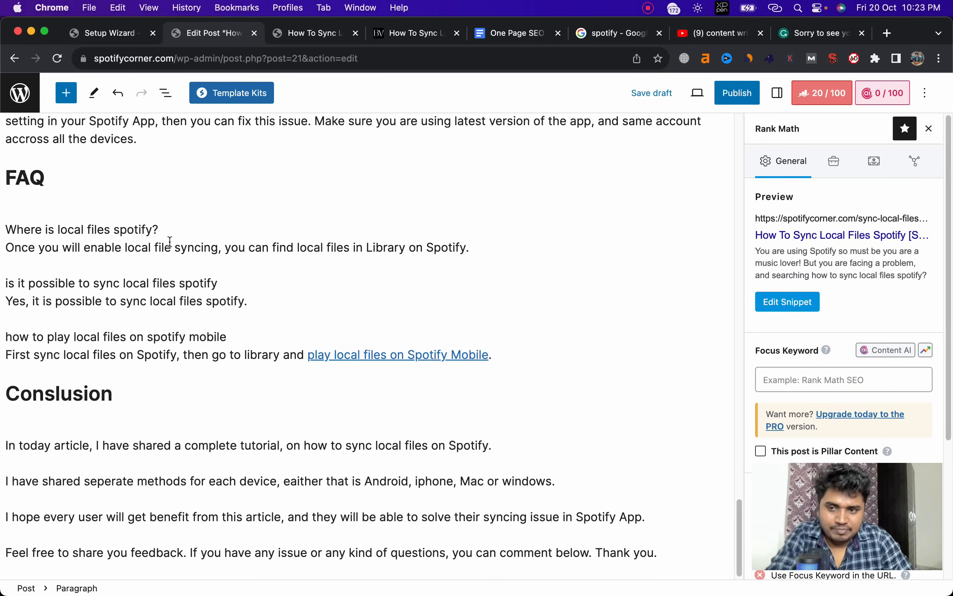
left_click(23, 211)
key("BackSpace")
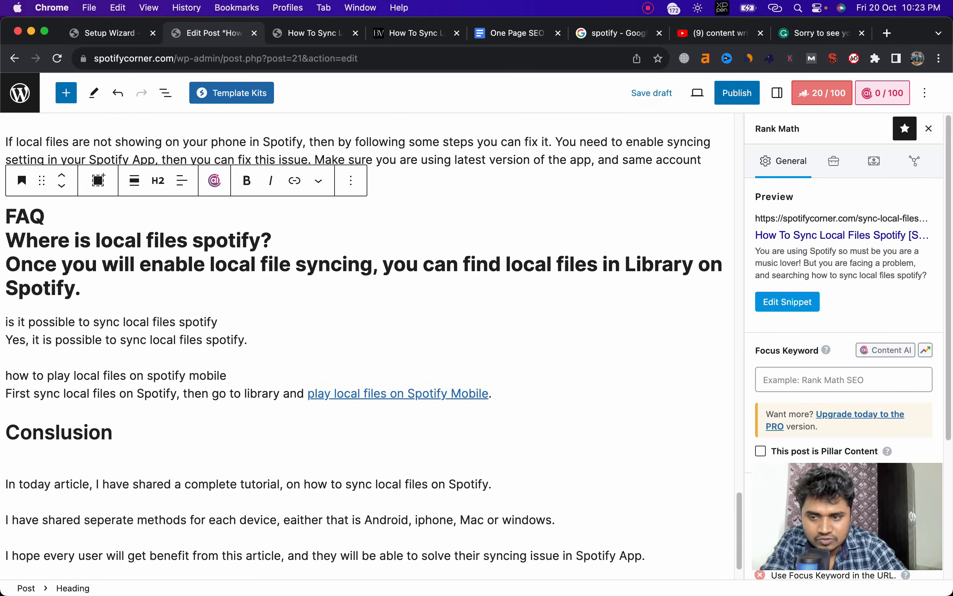
key("Return")
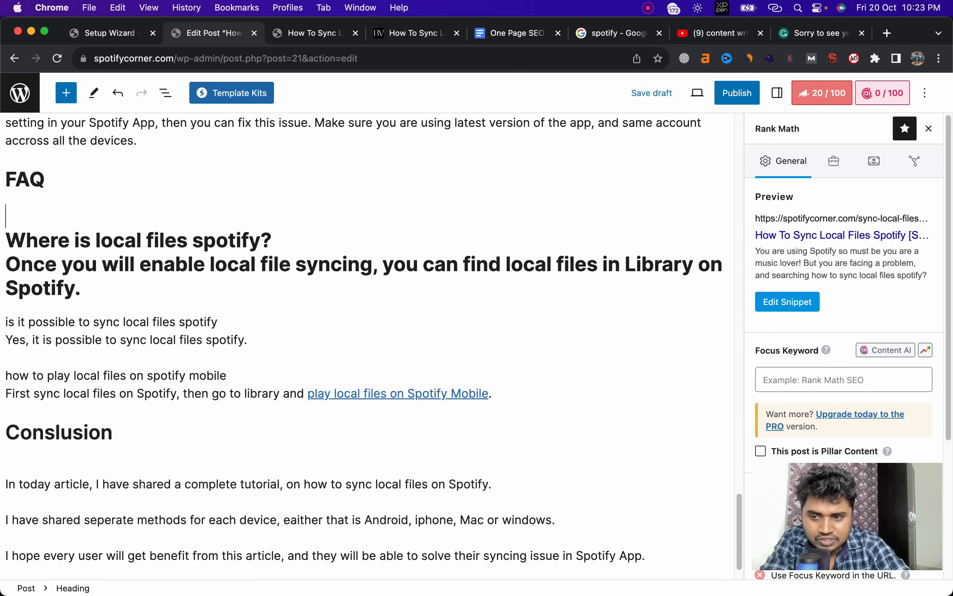
key("super+z")
key("super+z")
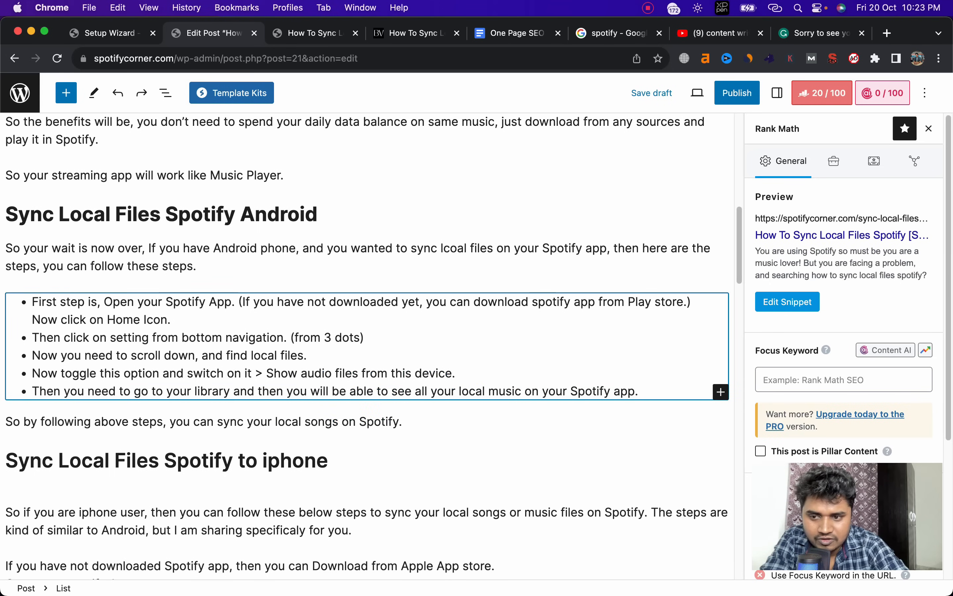
scroll(468, 426, "down", 15)
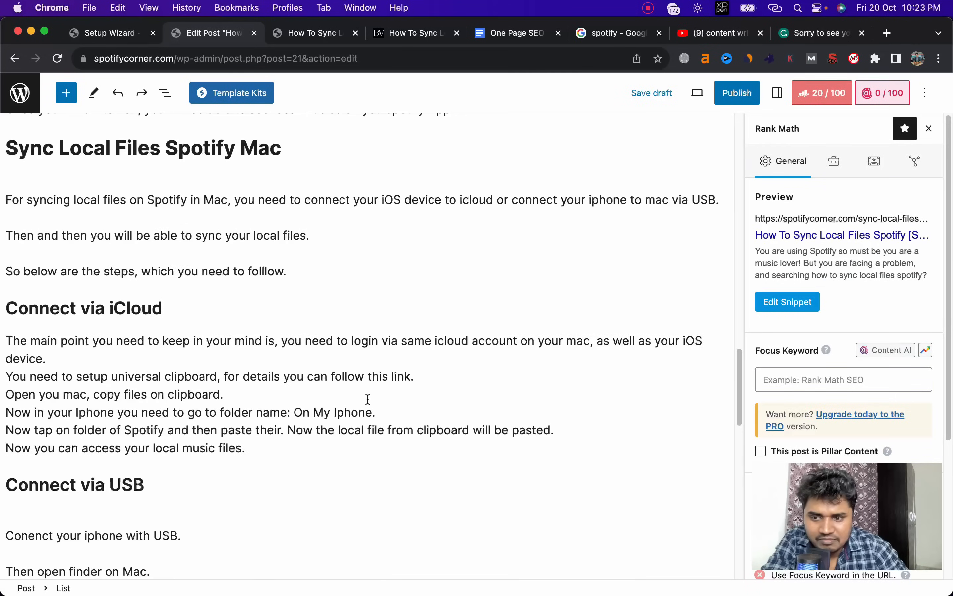
scroll(364, 396, "down", 20)
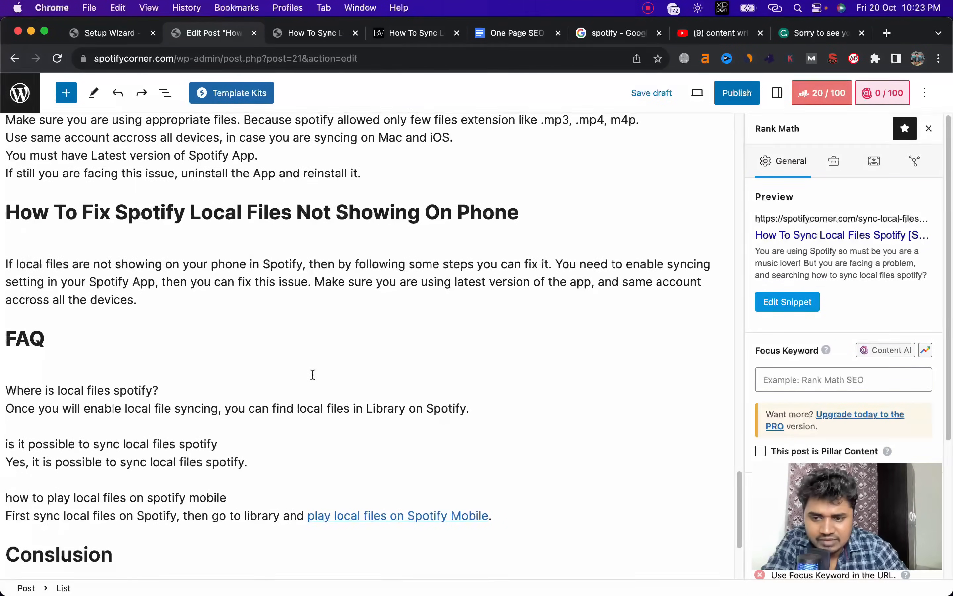
scroll(273, 359, "down", 1)
triple_click(122, 364)
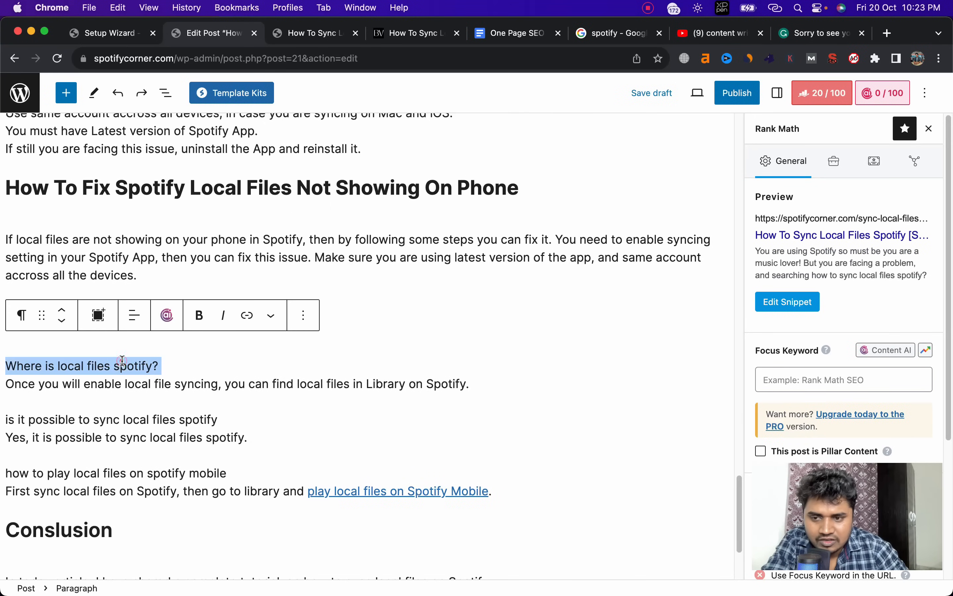
left_click(22, 315)
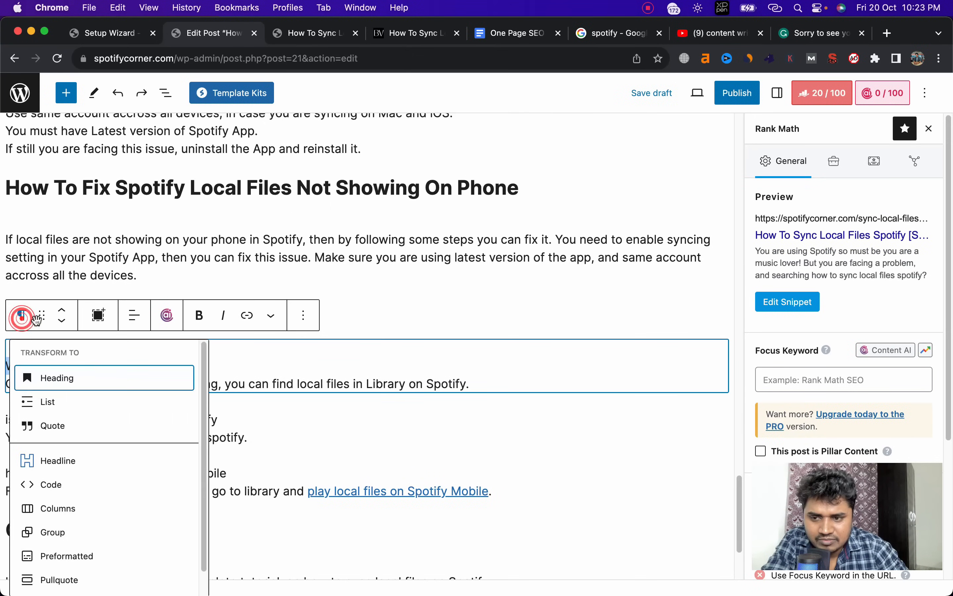
left_click(78, 374)
key("super+z")
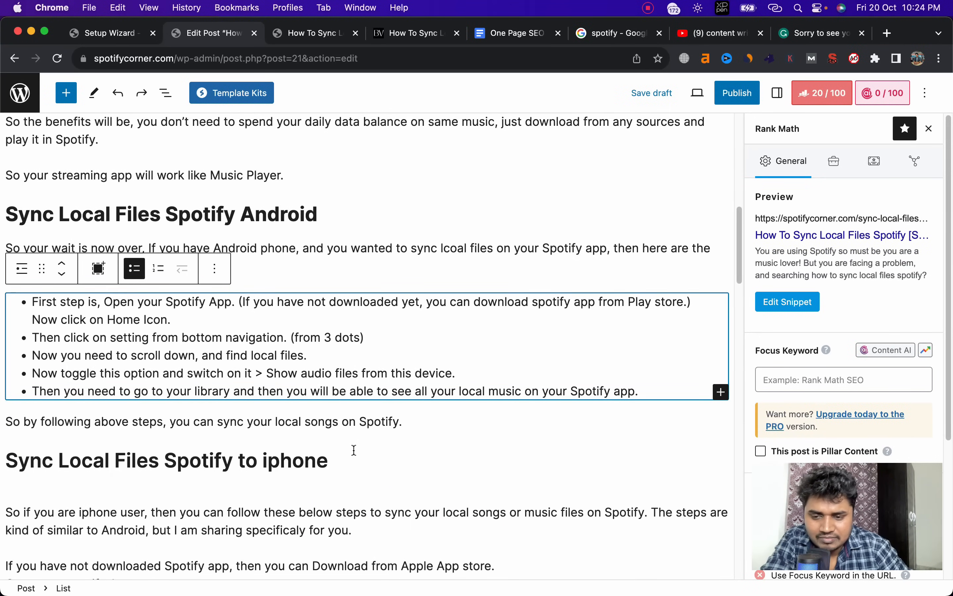
Bold the three questions in the FAQ section
scroll(354, 450, "down", 15)
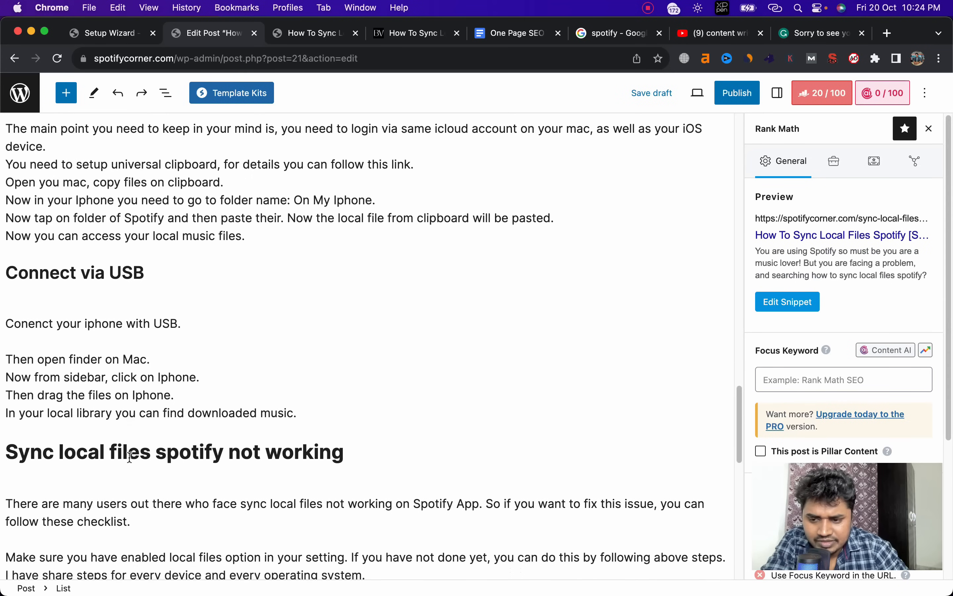
scroll(130, 457, "down", 10)
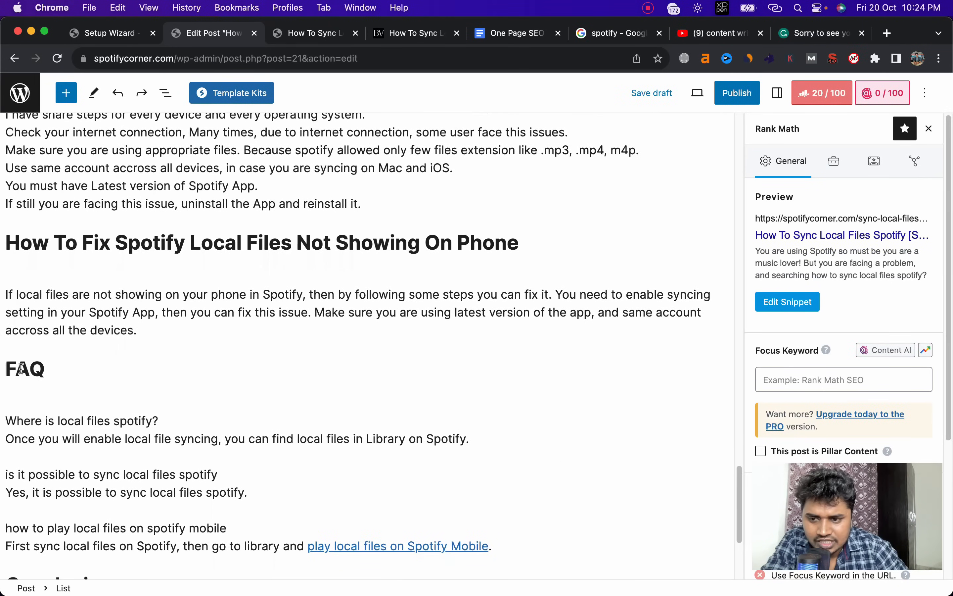
left_click(22, 369)
triple_click(74, 421)
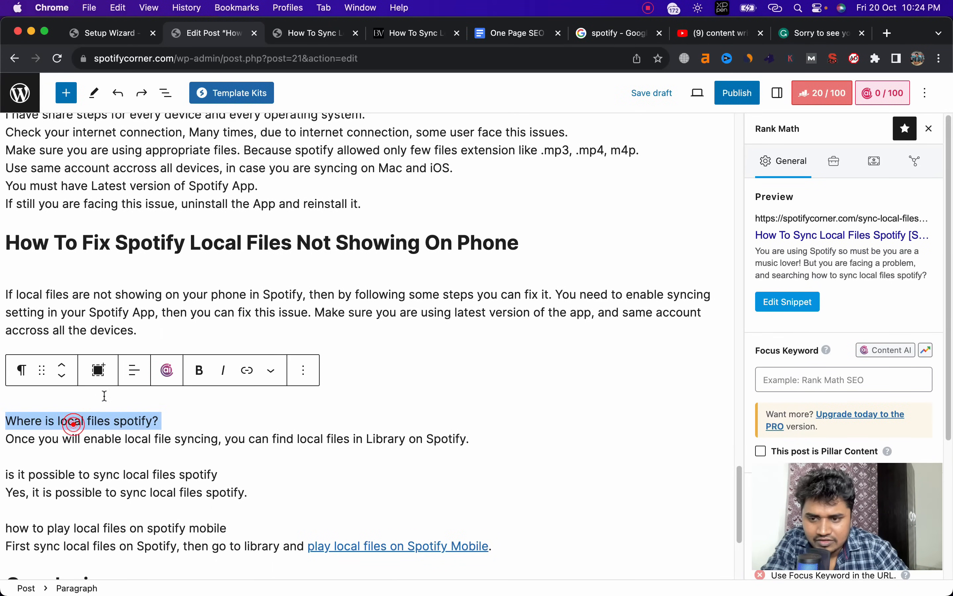
left_click(199, 370)
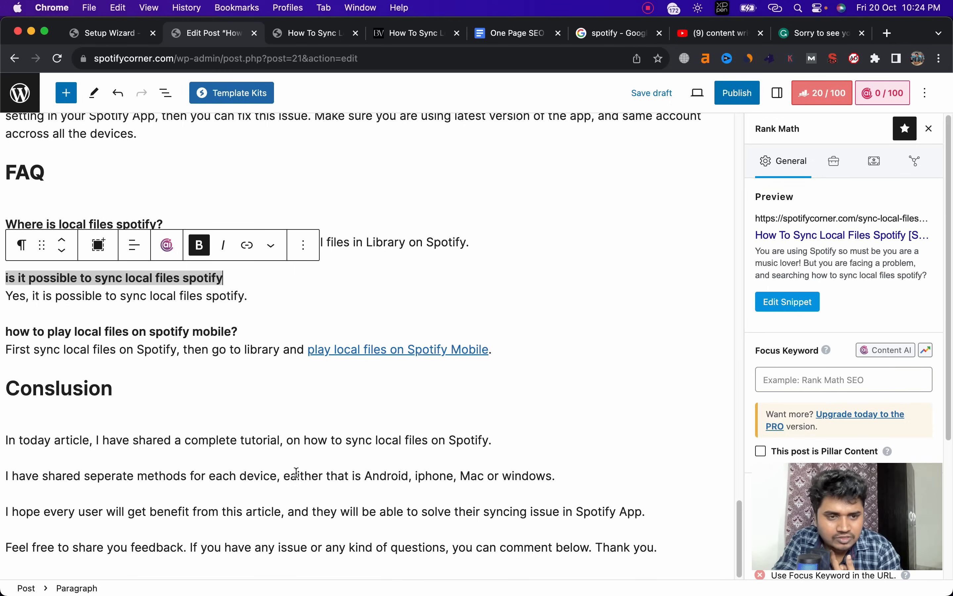
Review the checklist's "Optimize Image" item and save the green Spotify NewsRoom picture from Google Images to Downloads as "spotify-banner"
key("super+5")
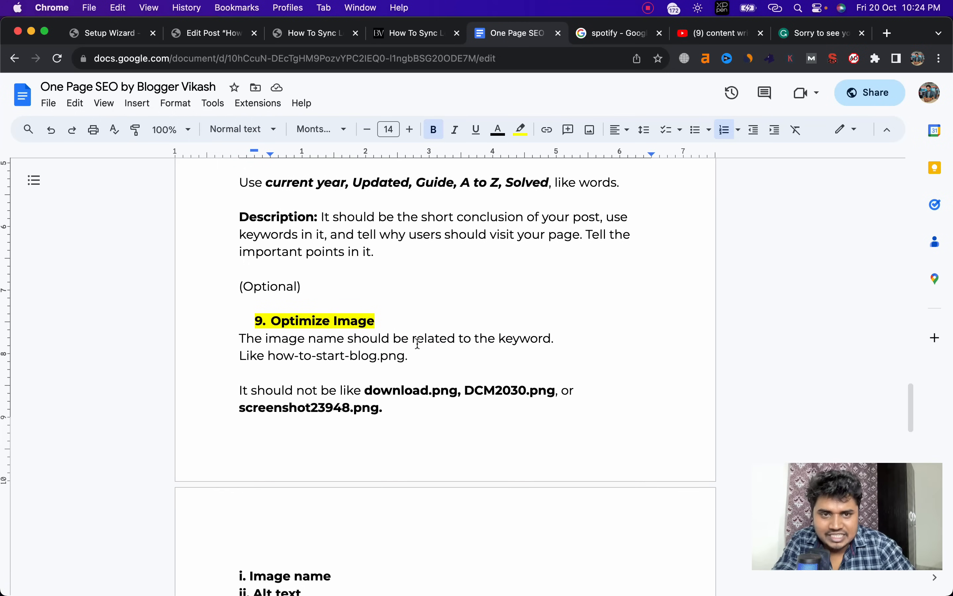
scroll(418, 343, "up", 1)
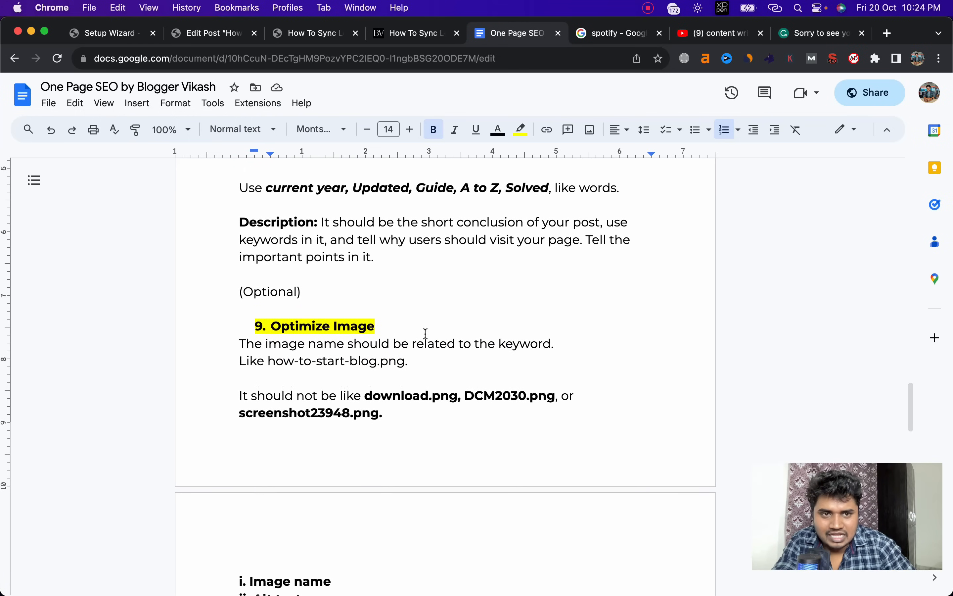
left_click(619, 40)
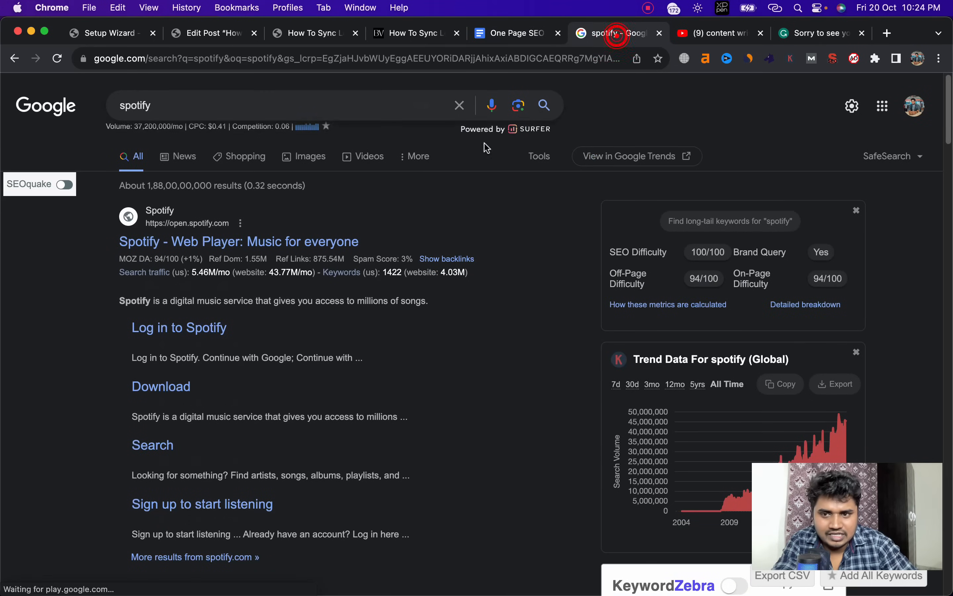
left_click(300, 157)
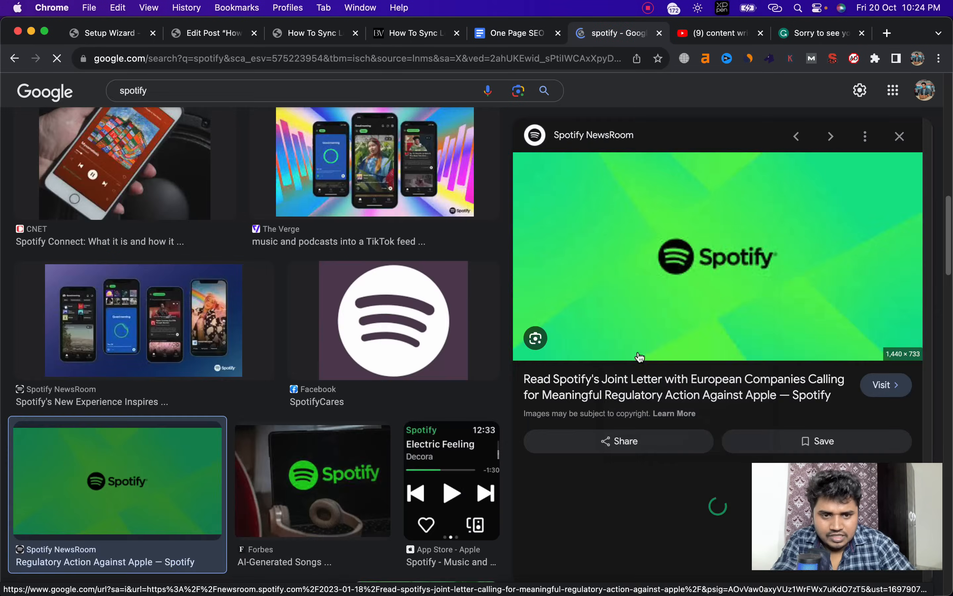
right_click(634, 355)
left_click(640, 356)
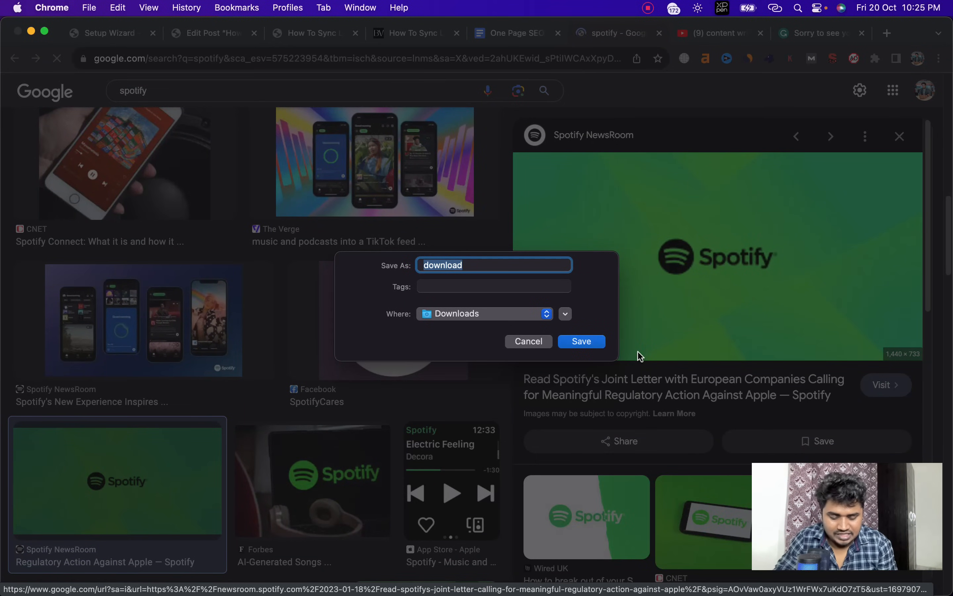
type("spotify")
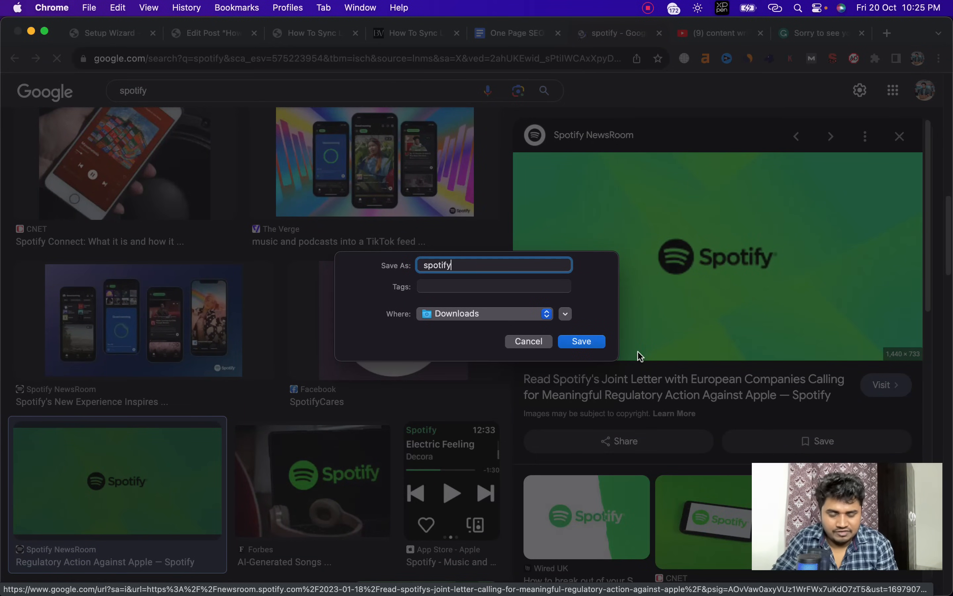
type("-banner")
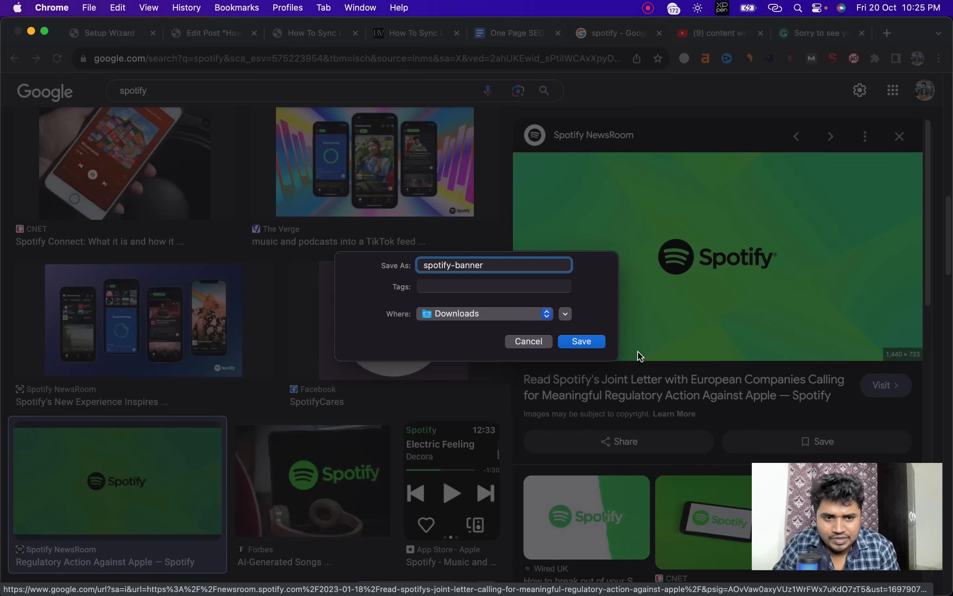
key("Return")
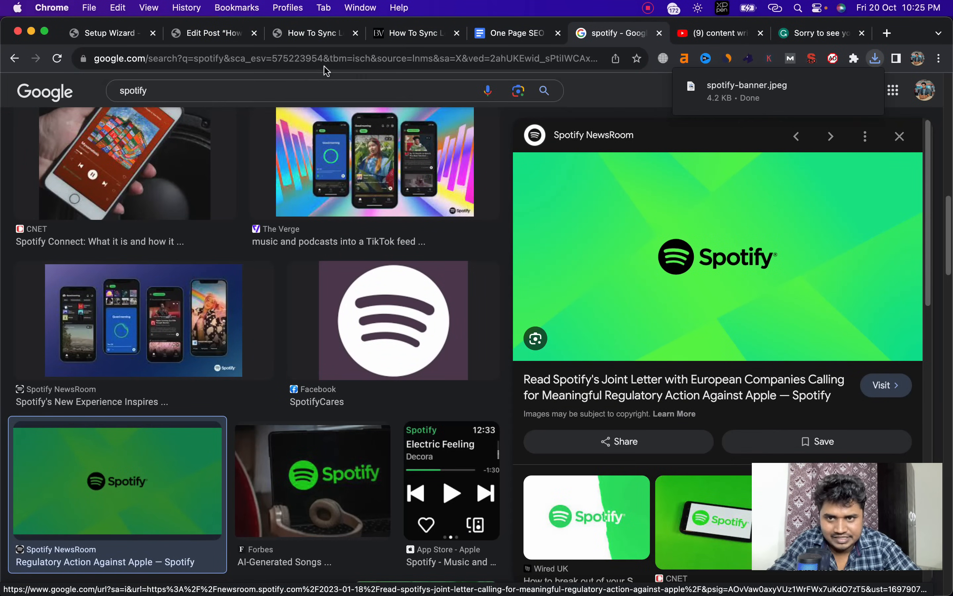
Insert the spotify-banner image in the post, centred between the introduction and the "Sync Local Files Spotify" heading
left_click(216, 35)
scroll(488, 245, "down", 5)
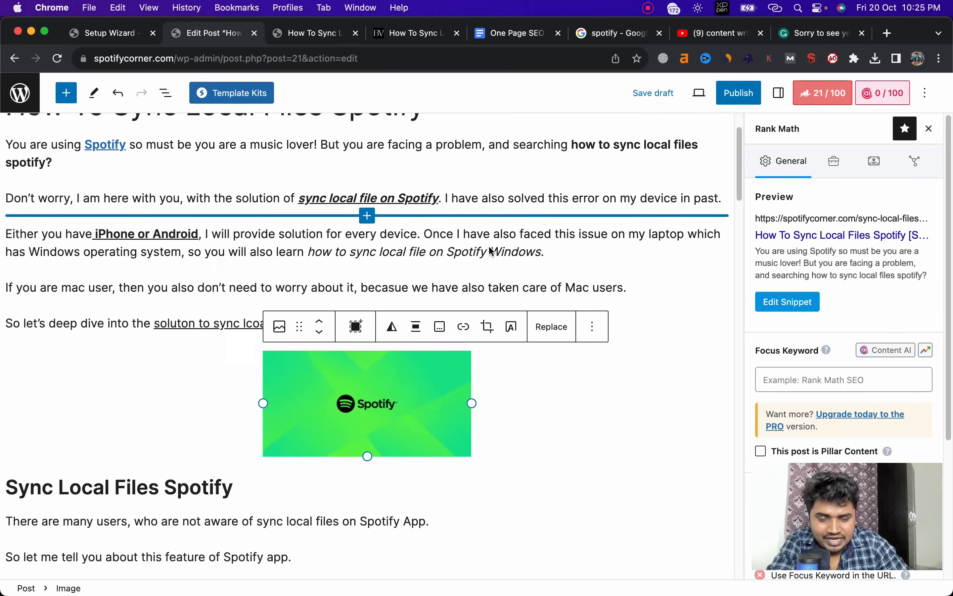
scroll(565, 274, "down", 5)
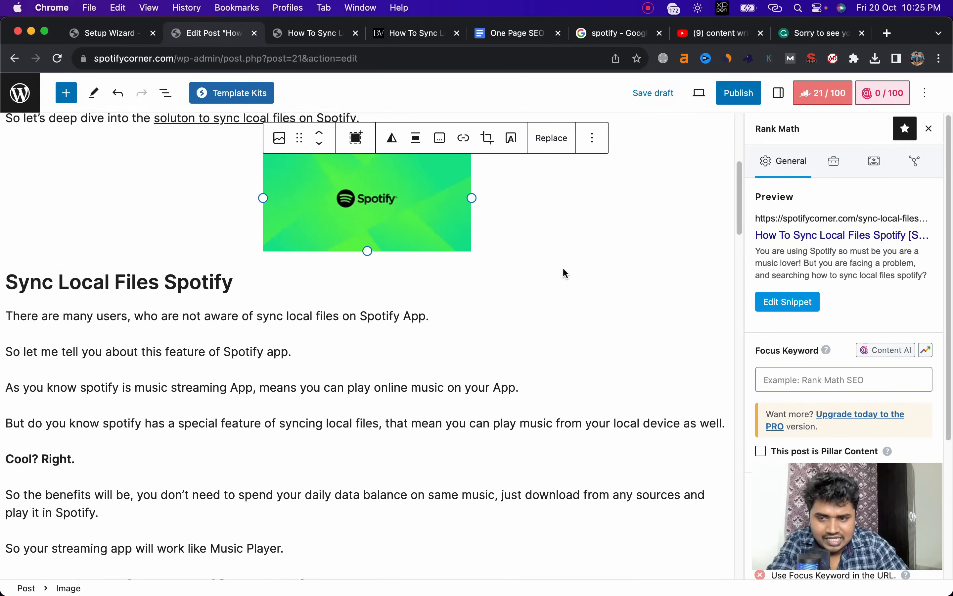
scroll(564, 269, "down", 1)
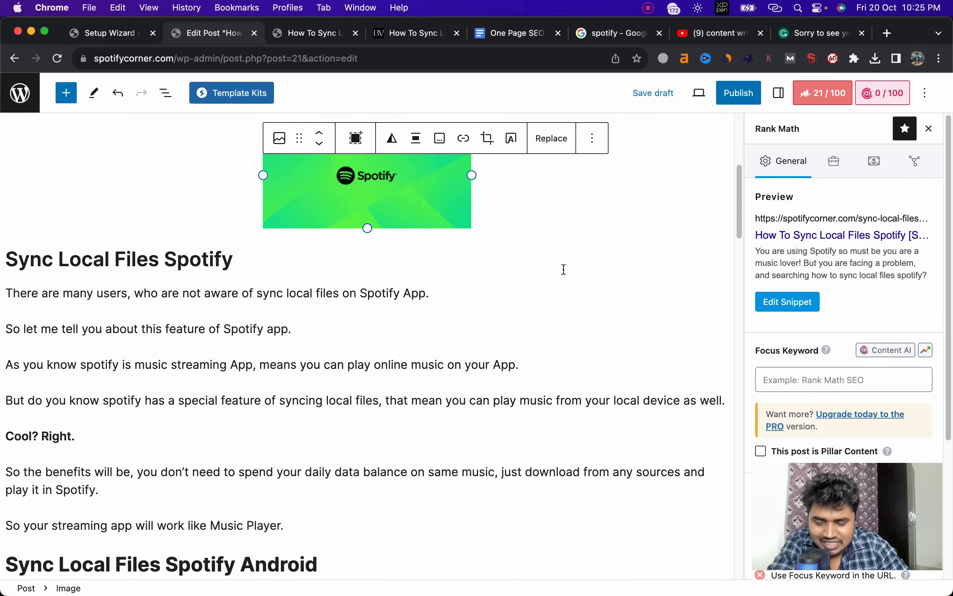
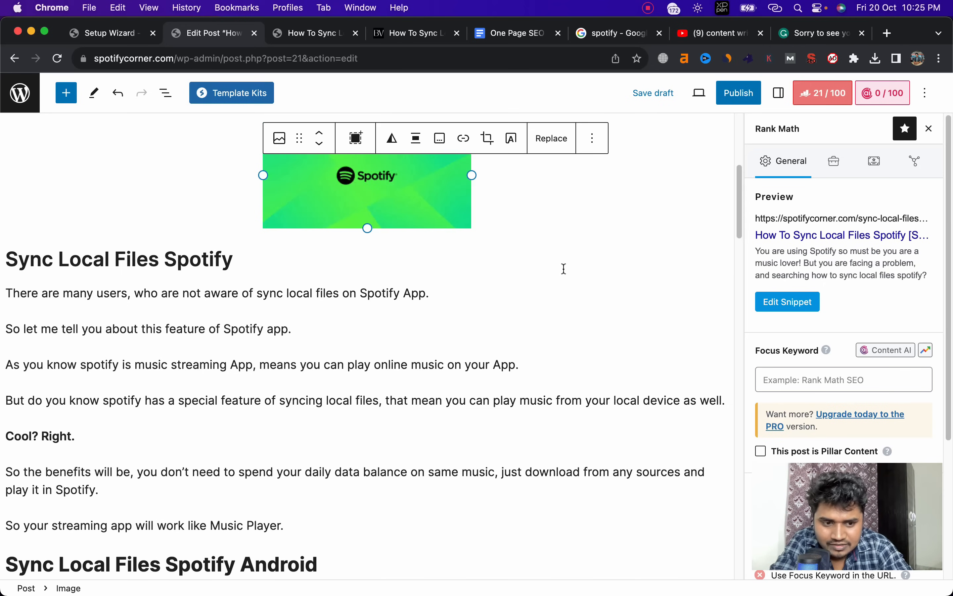
Search Google for an image compressor and open imagecompressor.com
left_click(616, 35)
left_click(545, 57)
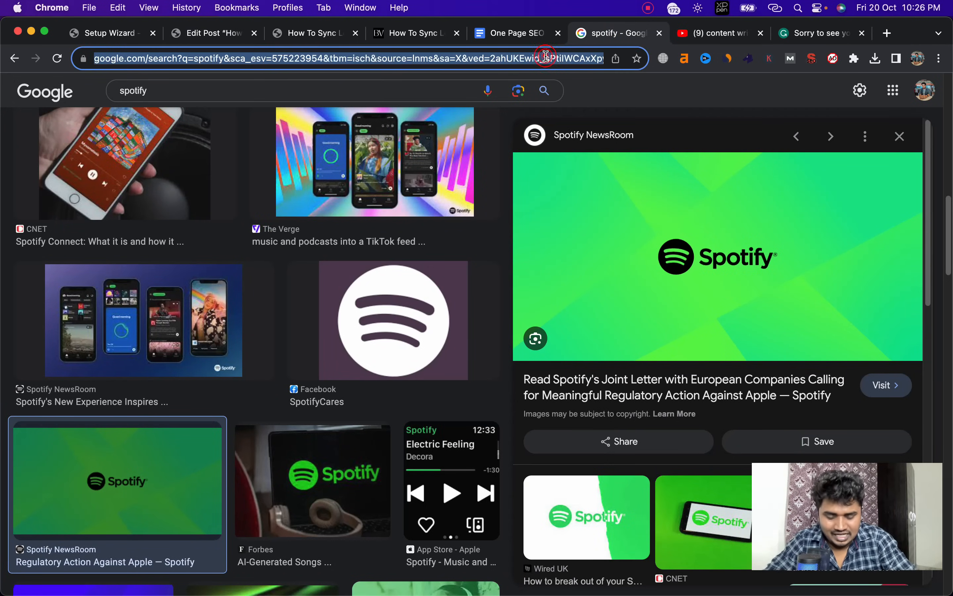
type("image co")
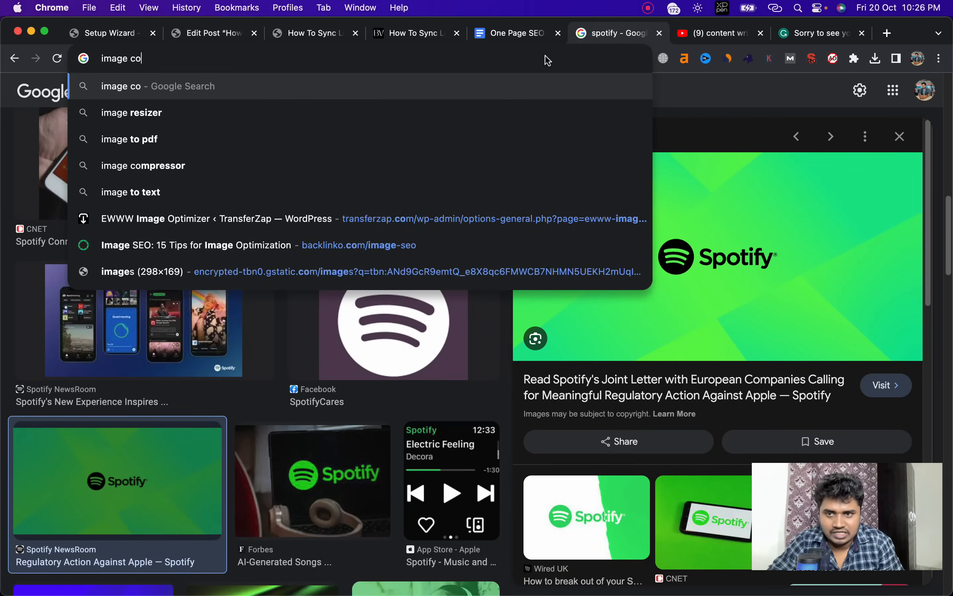
left_click(185, 281)
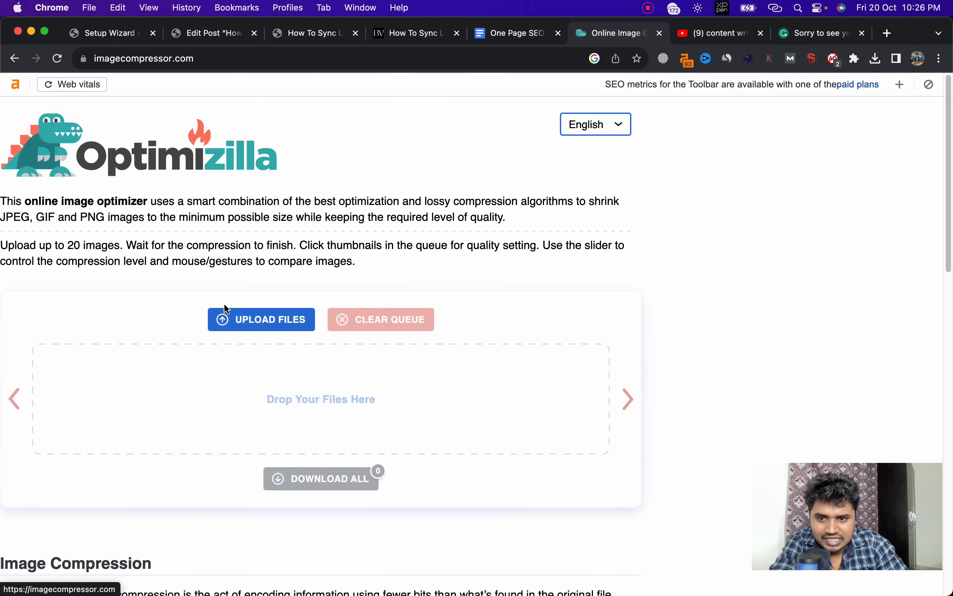
Upload training-day-14.png from the Downloads folder to Optimizilla for compression
left_click(249, 325)
left_click(366, 298)
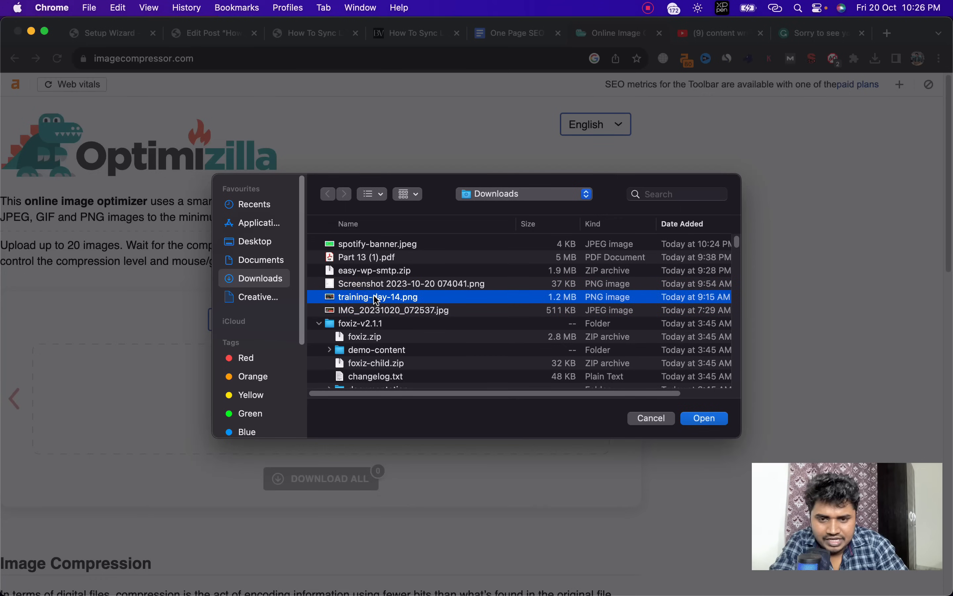
double_click(376, 299)
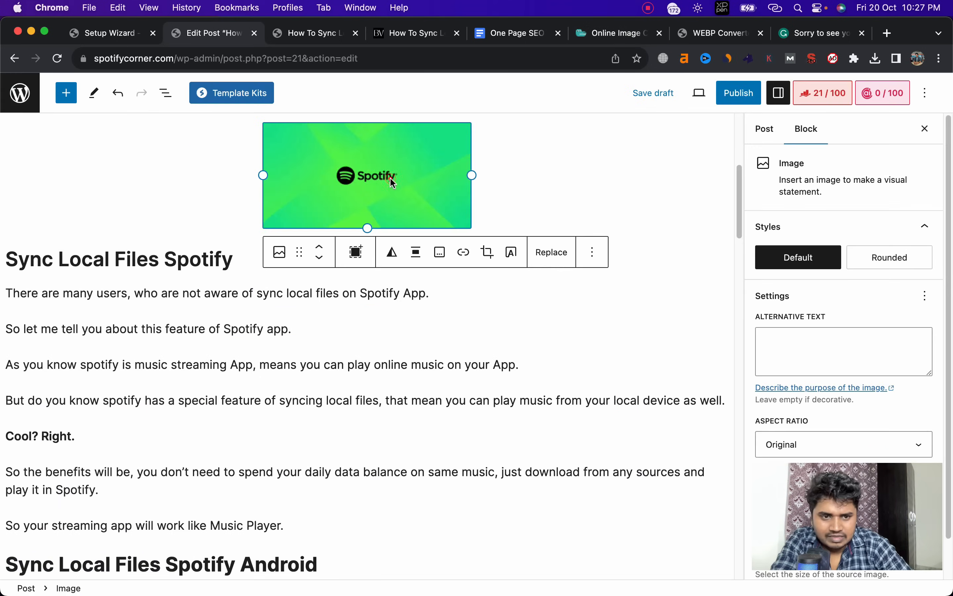
Set the alternative text of the Spotify banner image to "spotify banner"
left_click_drag(754, 317, 824, 317)
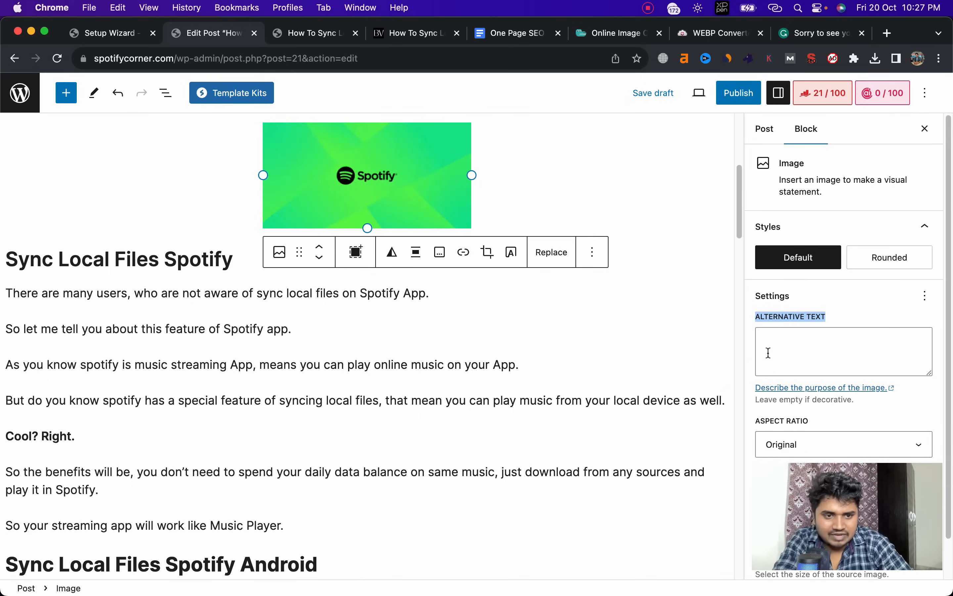
left_click(788, 345)
type("spotify banner")
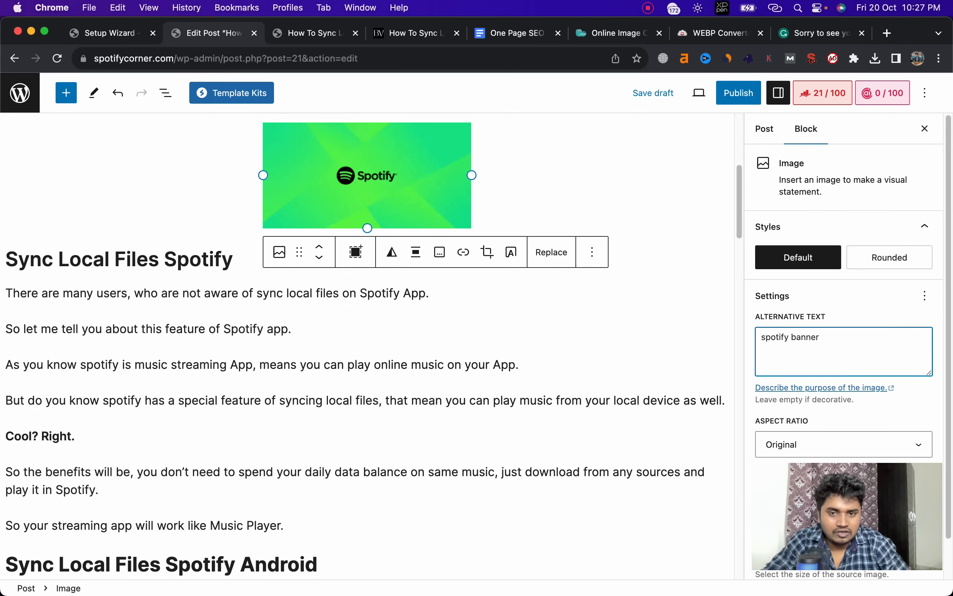
left_click(680, 382)
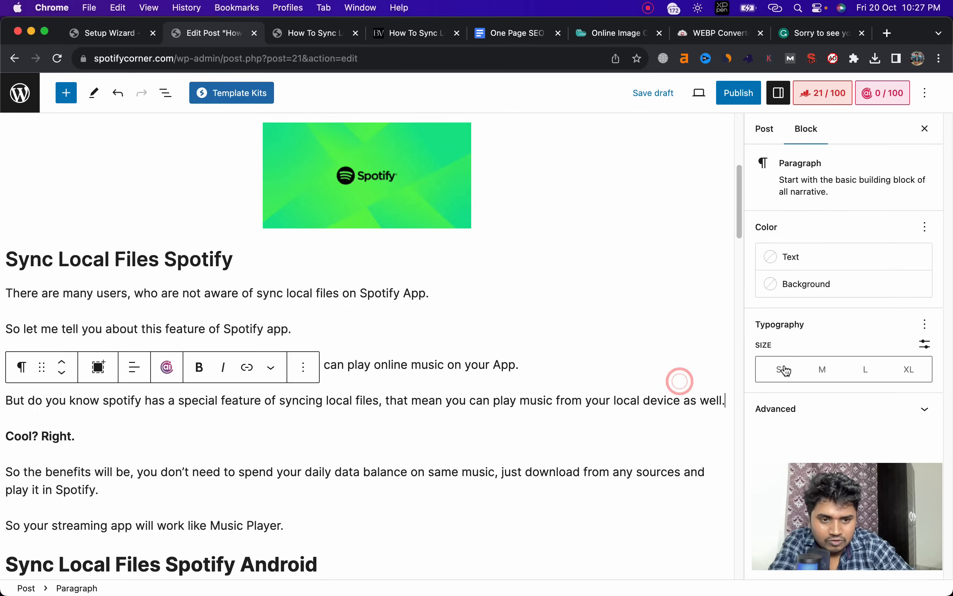
left_click(424, 195)
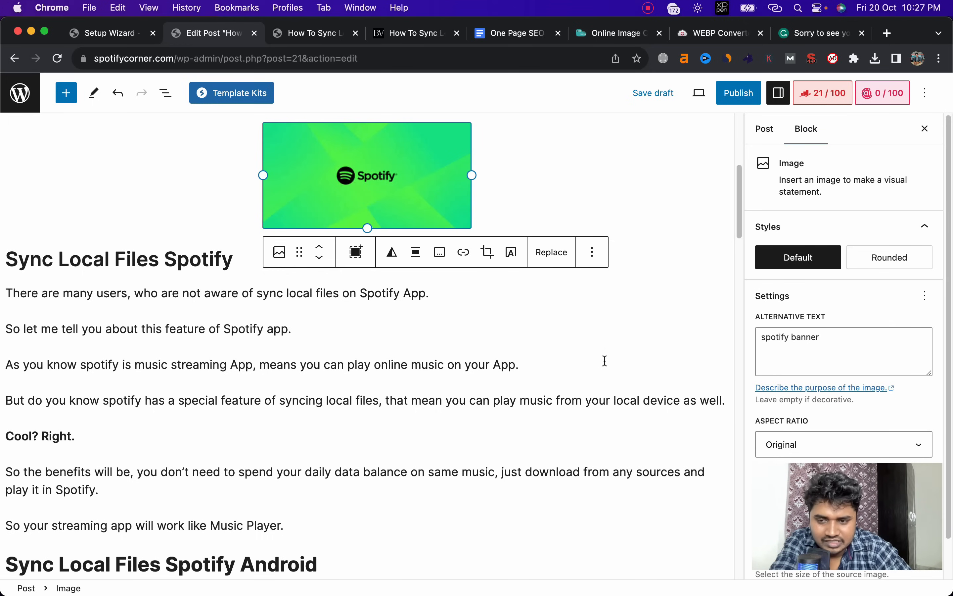
Review the checklist's "Image name", "Alt text" and "Compress images" items and check the upload progress of training-day-14.png in Optimizilla
left_click(706, 34)
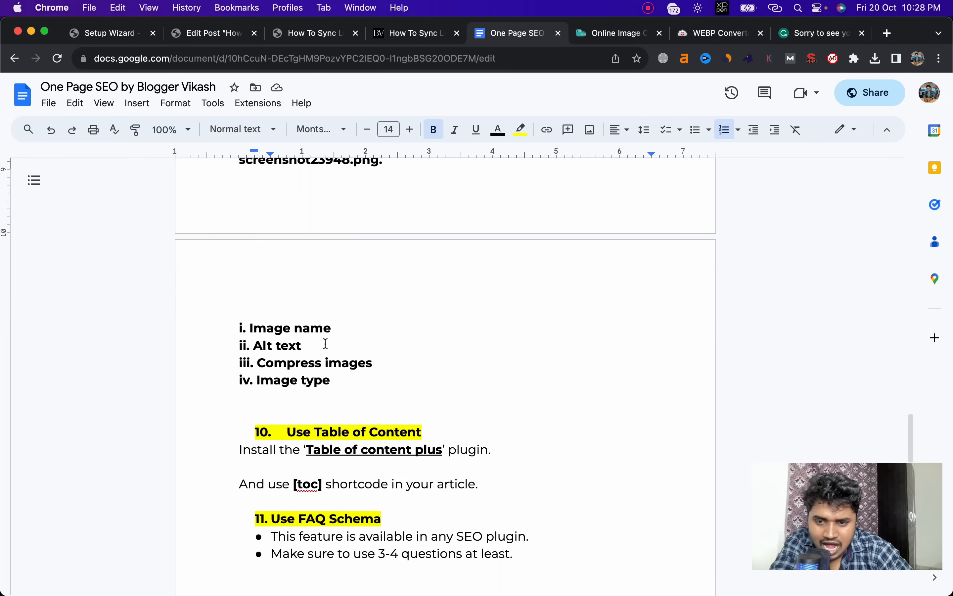
left_click_drag(251, 326, 329, 327)
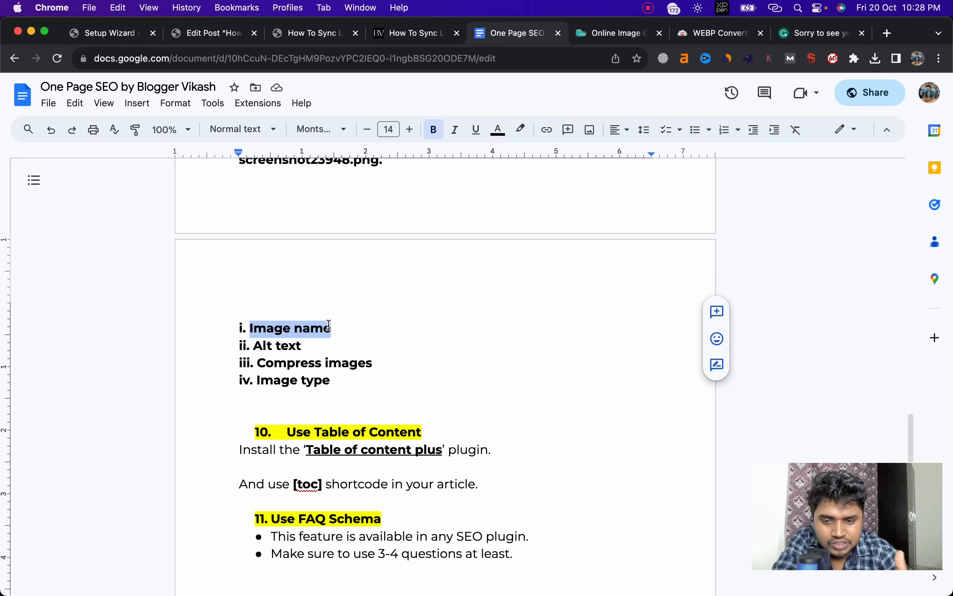
double_click(270, 345)
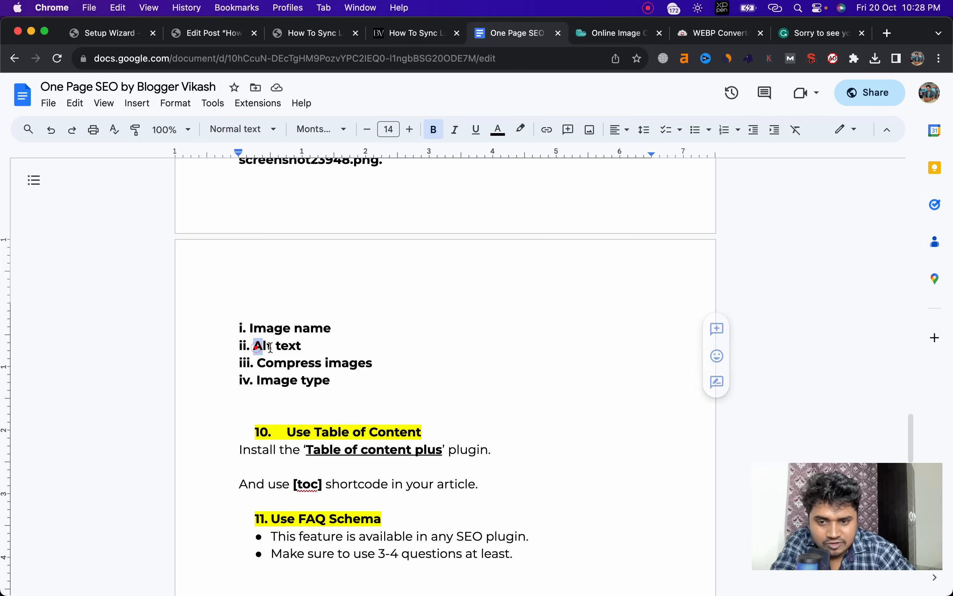
left_click(257, 363)
left_click_drag(257, 362, 361, 360)
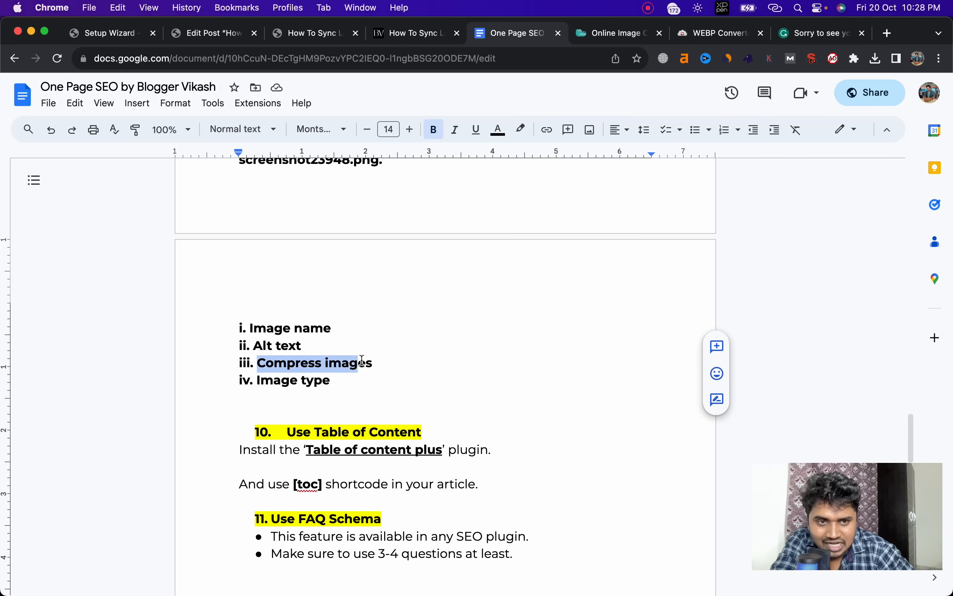
left_click(601, 34)
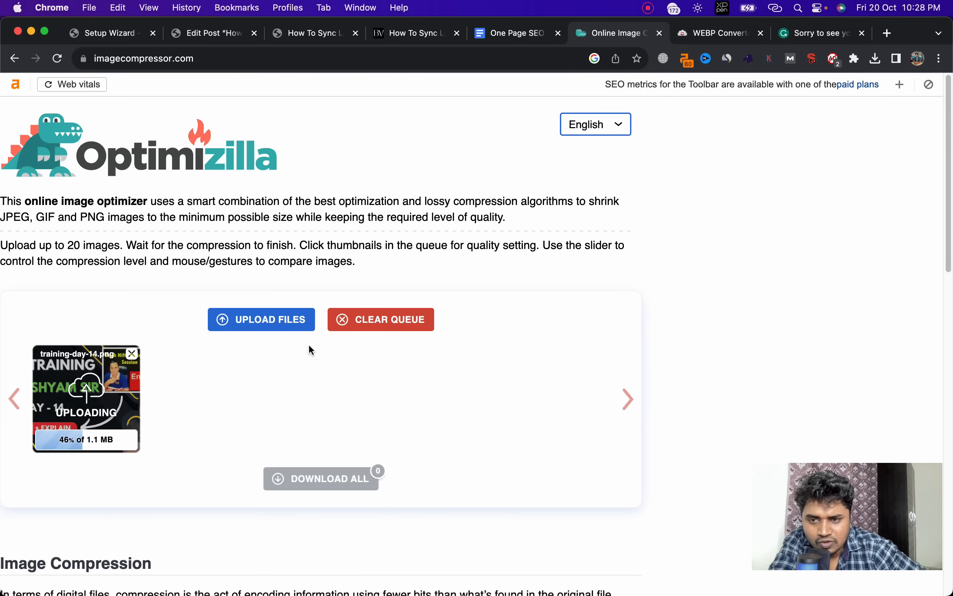
Append "(.png, webp)" to the "Image type" item in the SEO checklist document
left_click(529, 38)
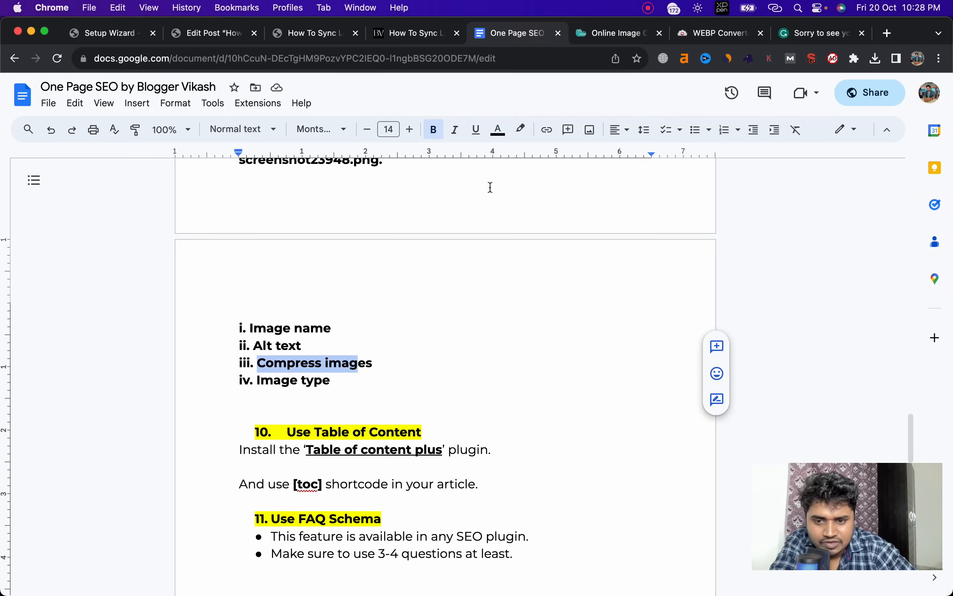
left_click(347, 379)
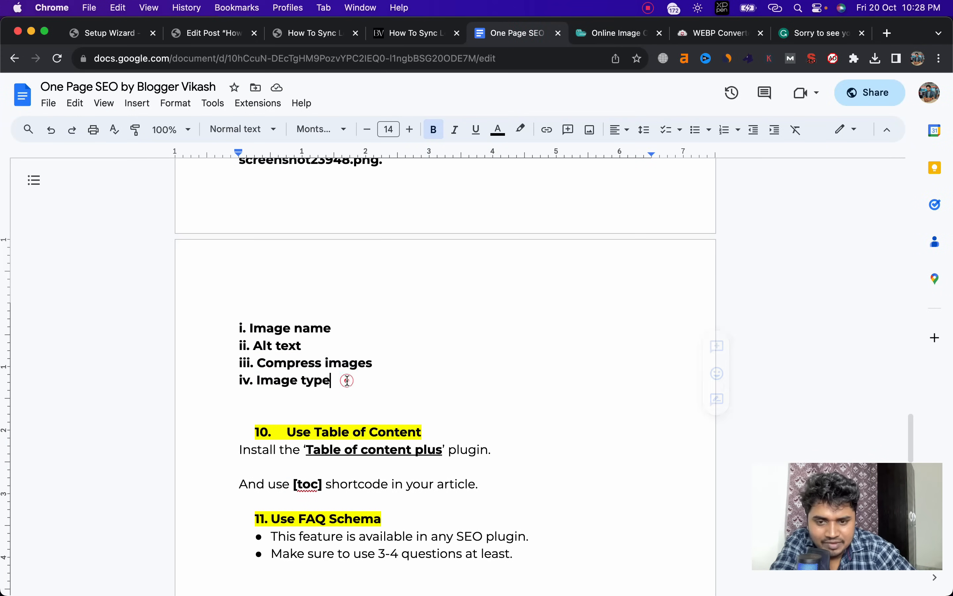
type("(")
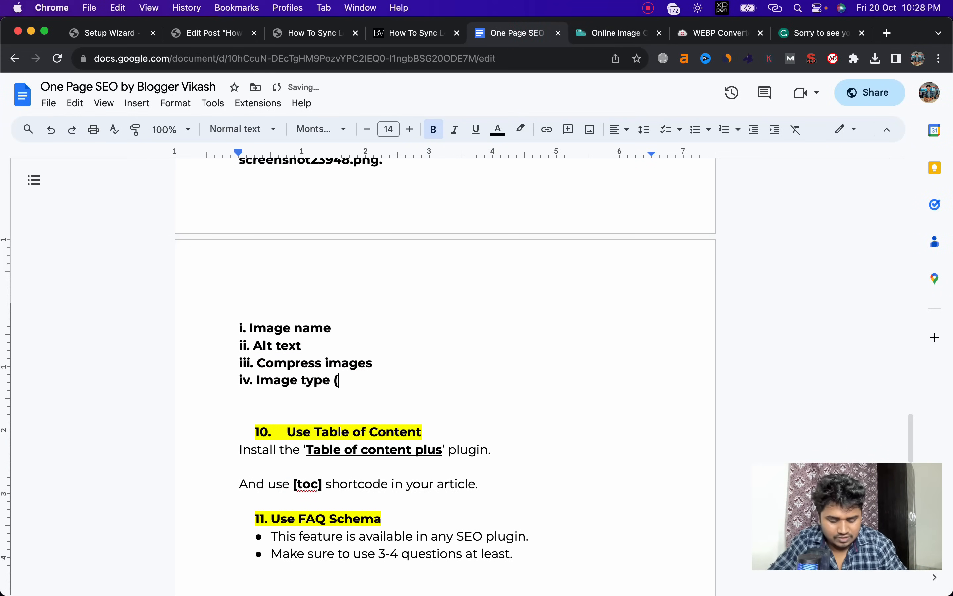
type(".png, webp")
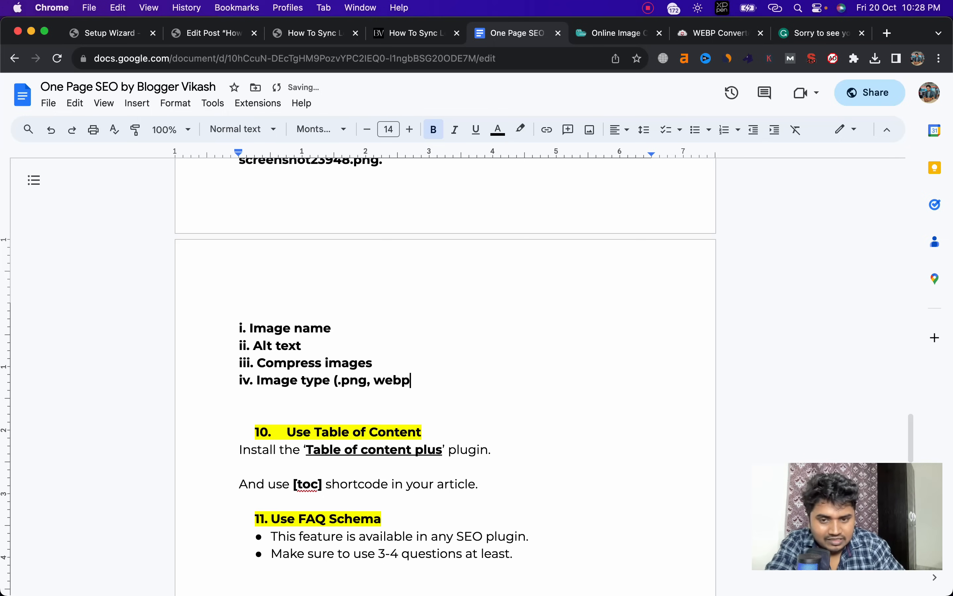
type(")")
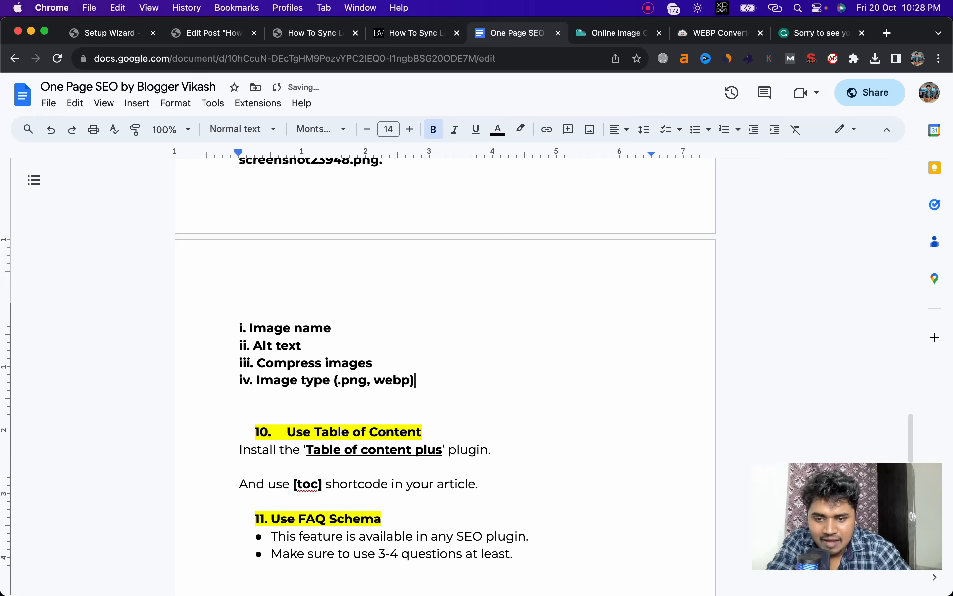
Add "(Schema dont use)" after the "Use FAQ Schema" heading of the checklist
left_click(378, 518)
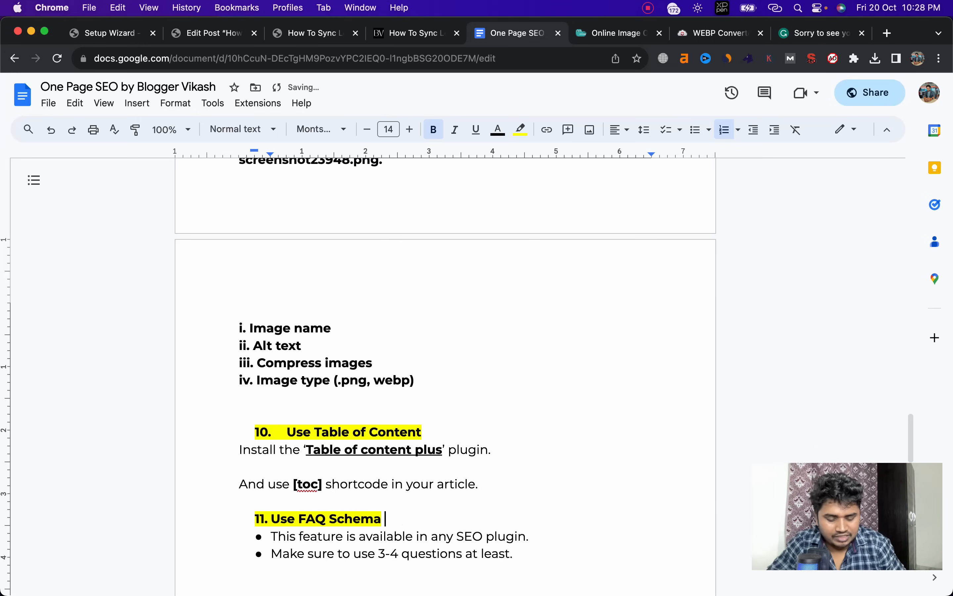
type("(Schema dont use)")
scroll(300, 354, "down", 2)
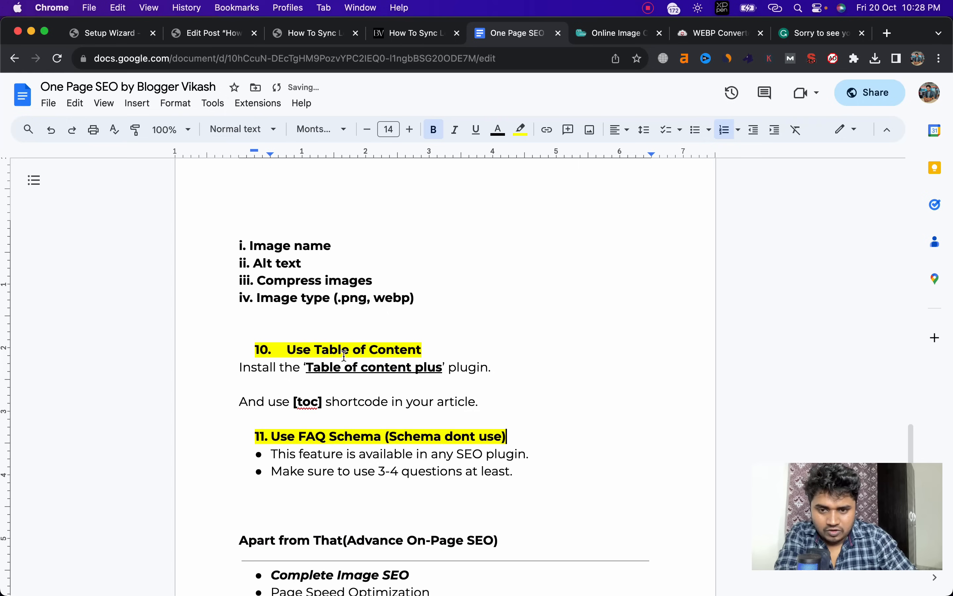
Read the checklist's "Use Table of Content" item, return to the spotifycorner.com WordPress admin and open the page for adding plugins
left_click_drag(301, 353, 410, 352)
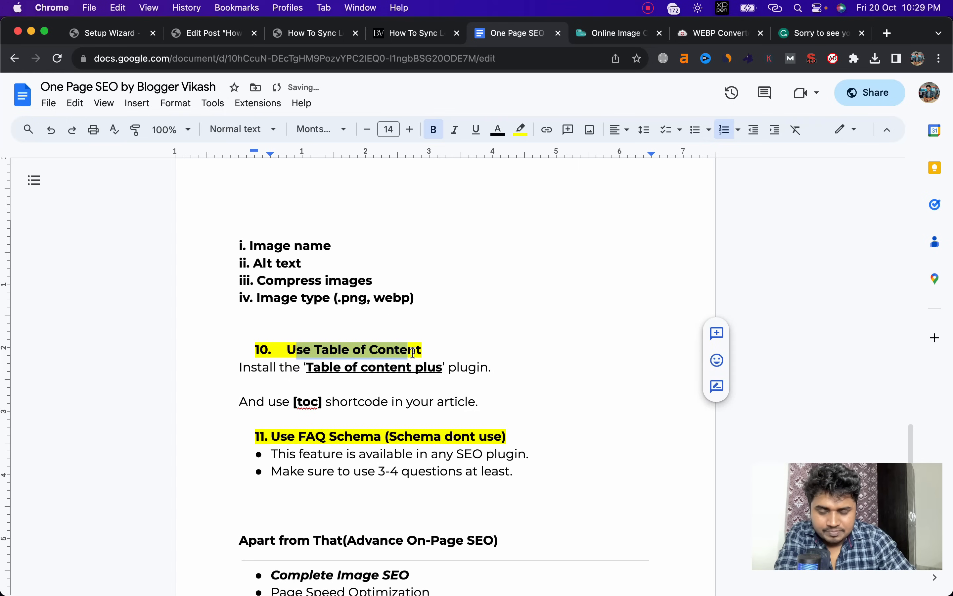
left_click(218, 38)
left_click(130, 42)
left_click(21, 63)
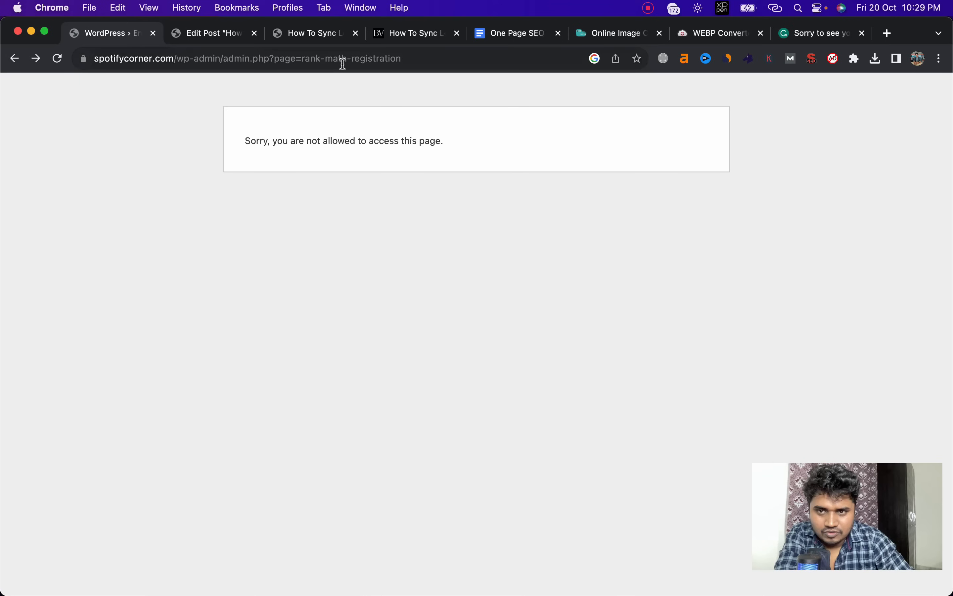
left_click(424, 60)
left_click_drag(423, 59, 241, 58)
key("BackSpace")
key("BackSpace")
key("BackSpace")
key("BackSpace")
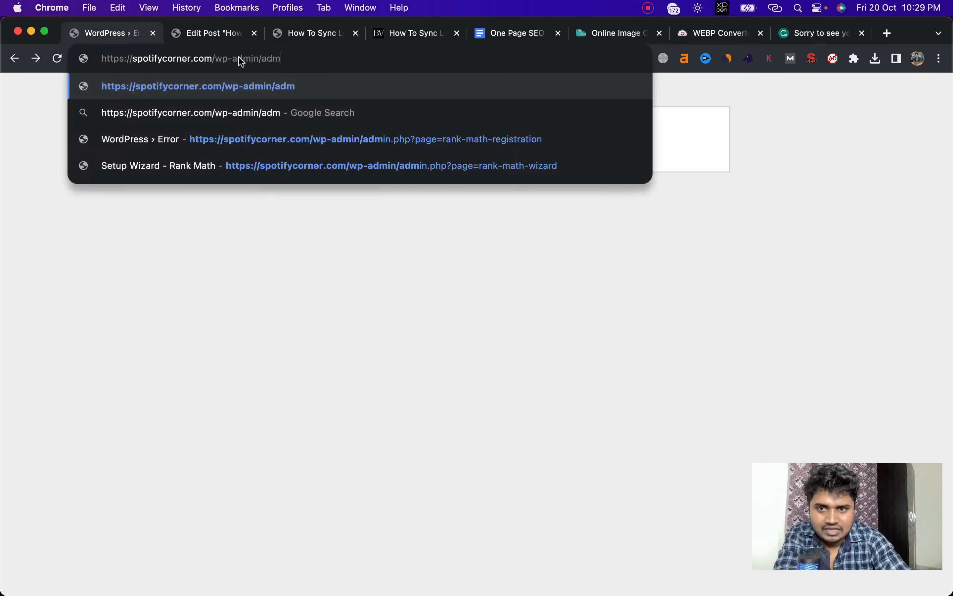
key("Return")
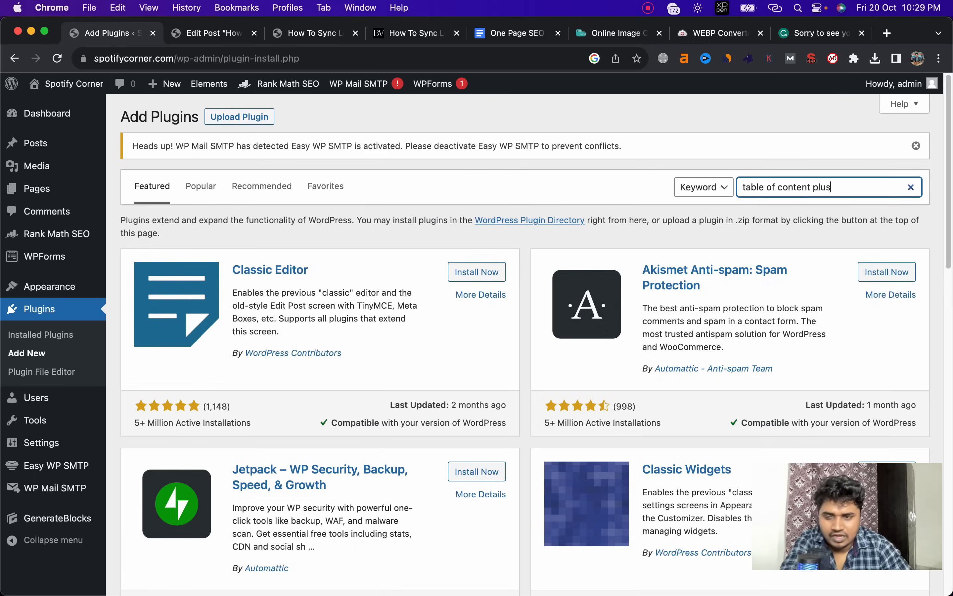
Search the plugin directory for "table of content plus", then install and activate Table of Contents Plus
key("Return")
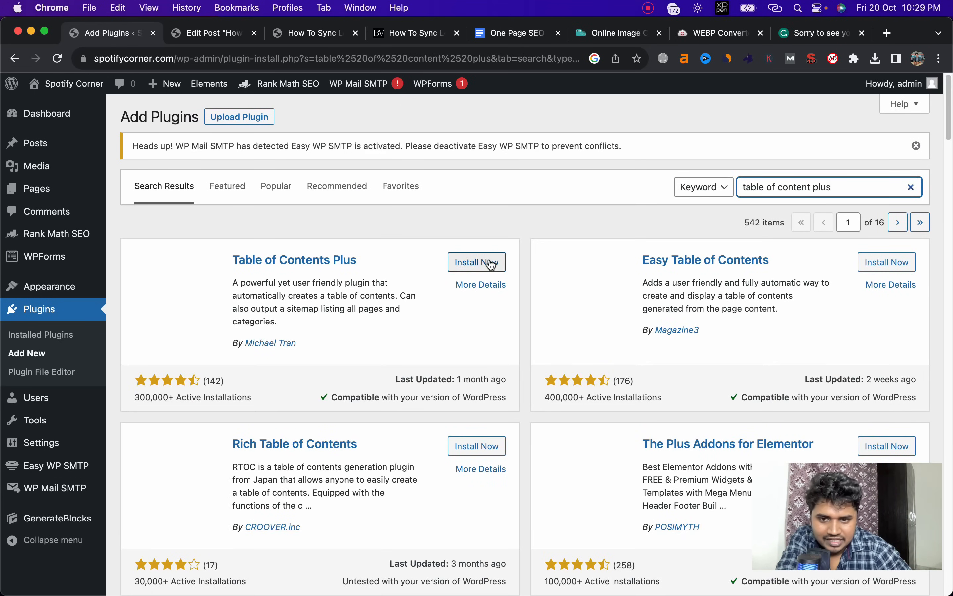
left_click(489, 262)
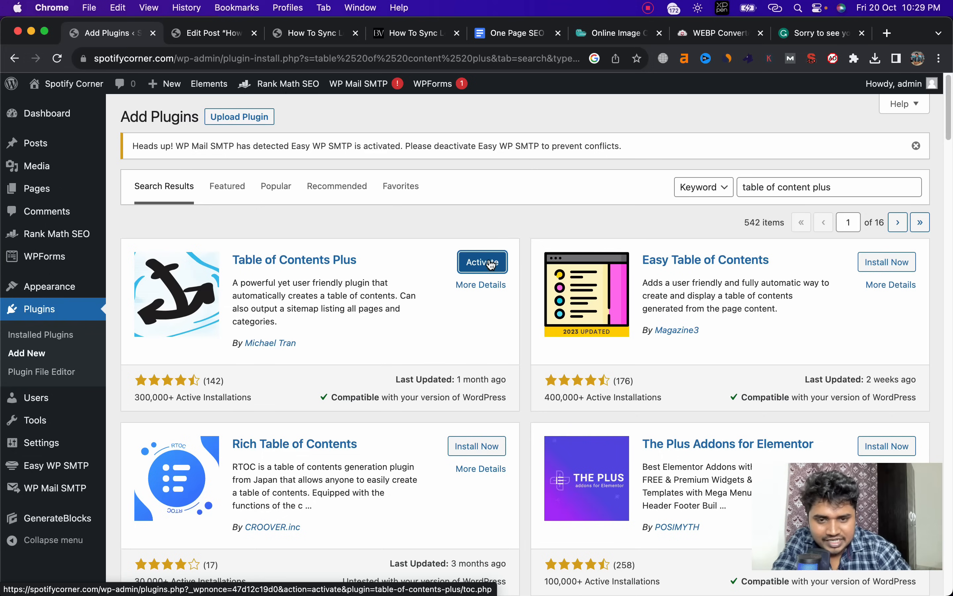
left_click(491, 264)
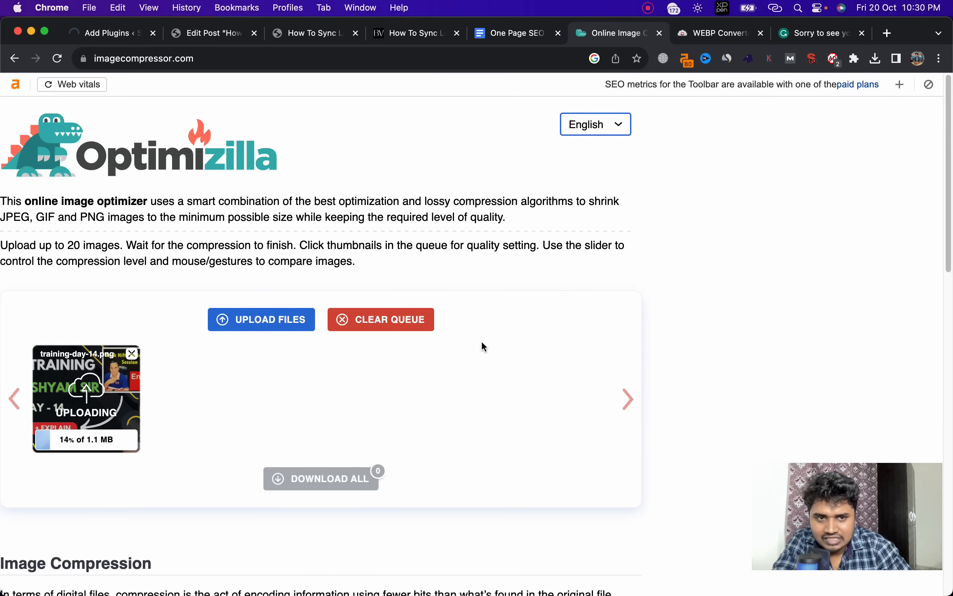
Load spotify-banner.jpeg into CloudConvert and convert it from JPEG to WEBP
left_click(700, 36)
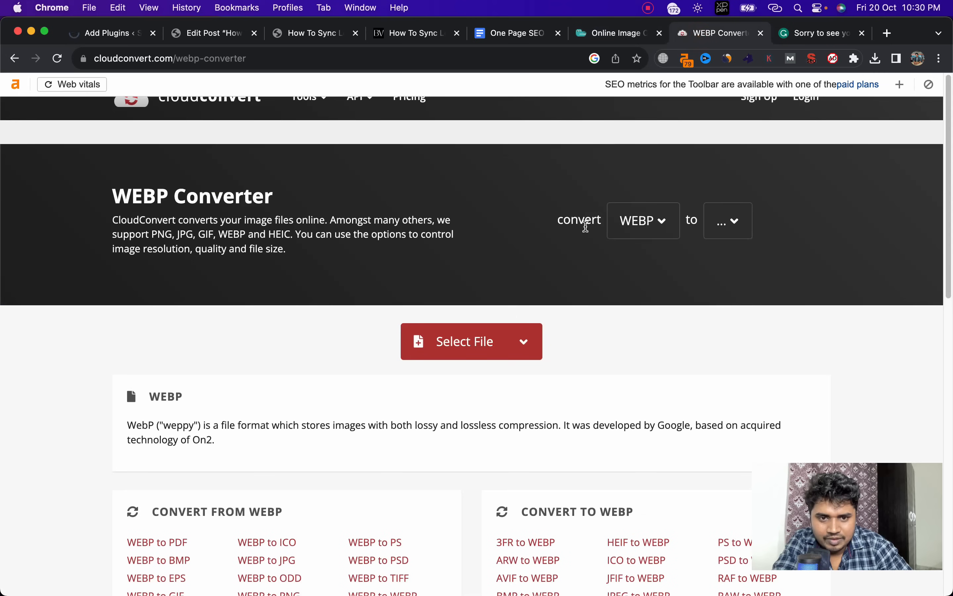
left_click(451, 335)
double_click(384, 245)
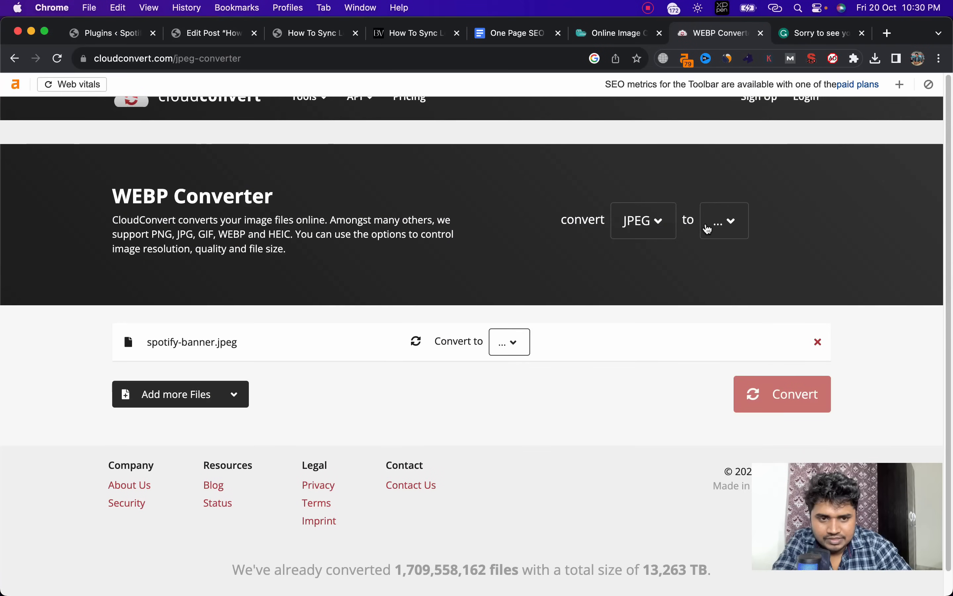
left_click(716, 222)
left_click(615, 232)
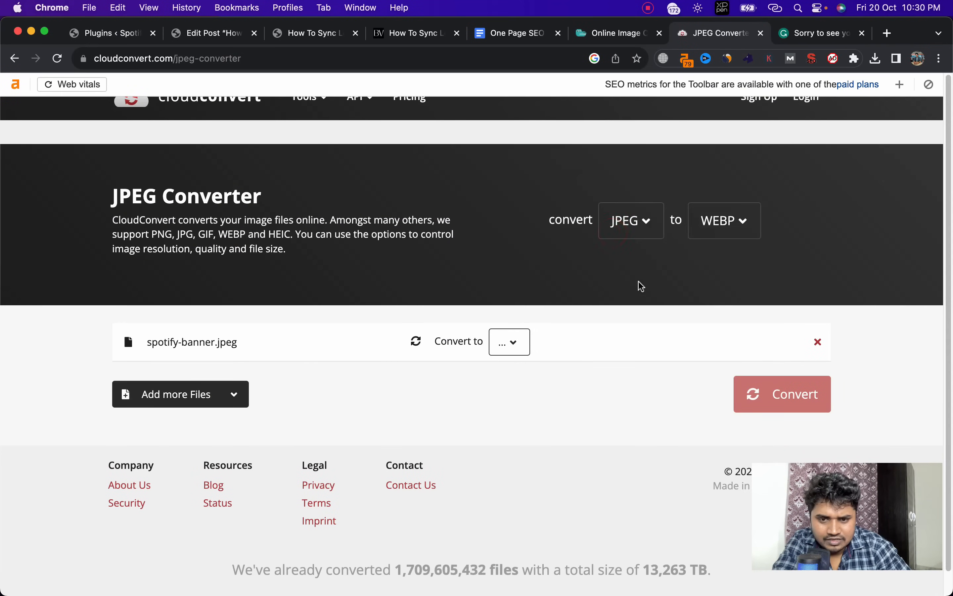
left_click(510, 342)
left_click(399, 452)
left_click(783, 373)
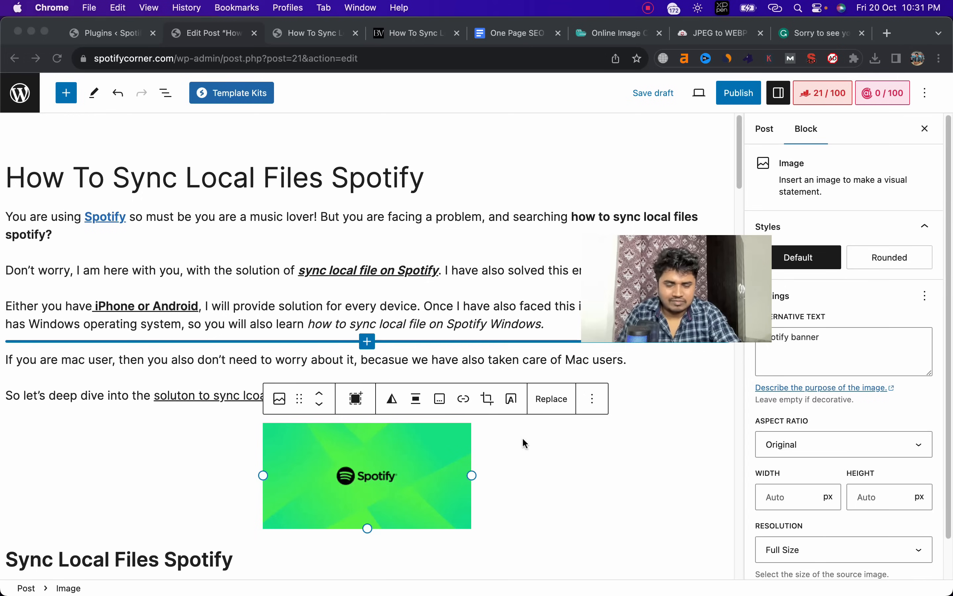
Set spotify-banner.jpeg from the media library as the featured image of the "How To Sync Local Files Spotify" post
scroll(866, 456, "down", 1)
scroll(866, 456, "down", 1)
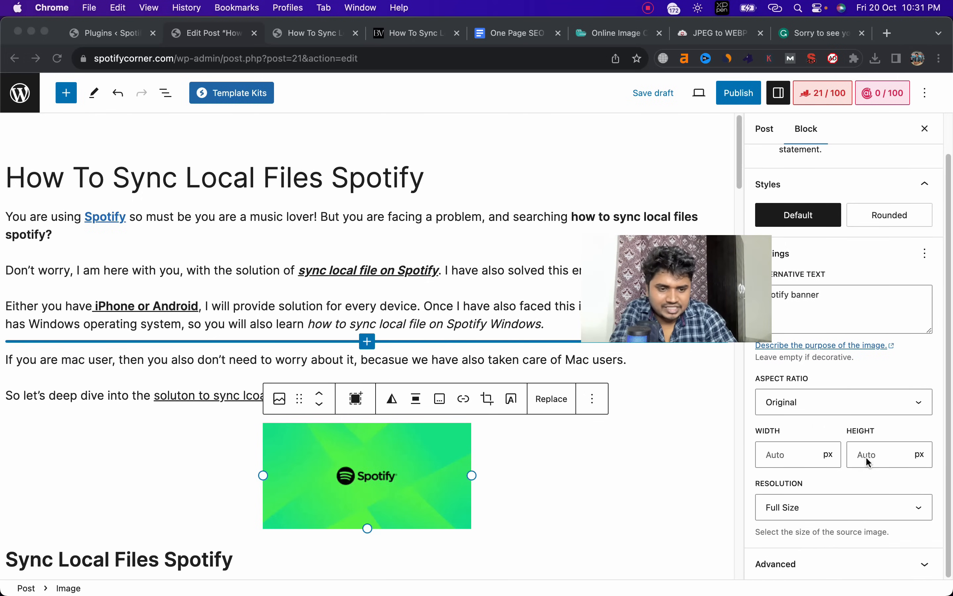
scroll(865, 435, "up", 2)
left_click(759, 132)
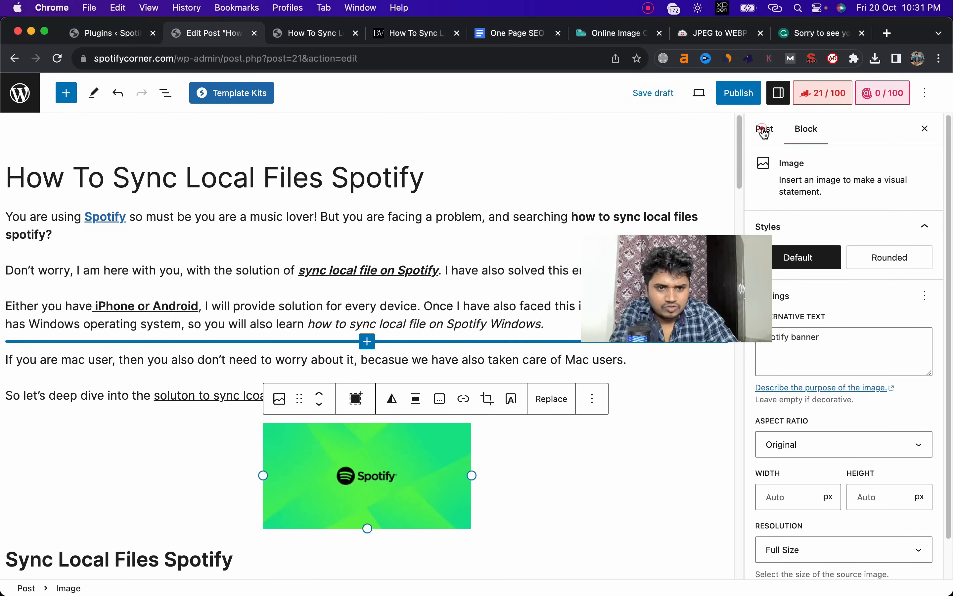
left_click(762, 130)
scroll(862, 347, "down", 1)
scroll(863, 347, "down", 3)
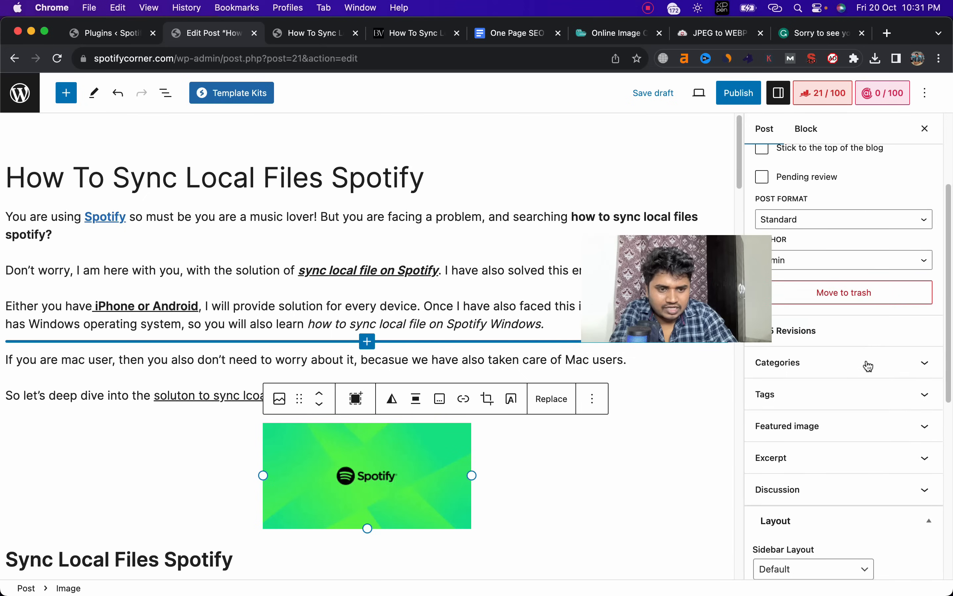
left_click(852, 429)
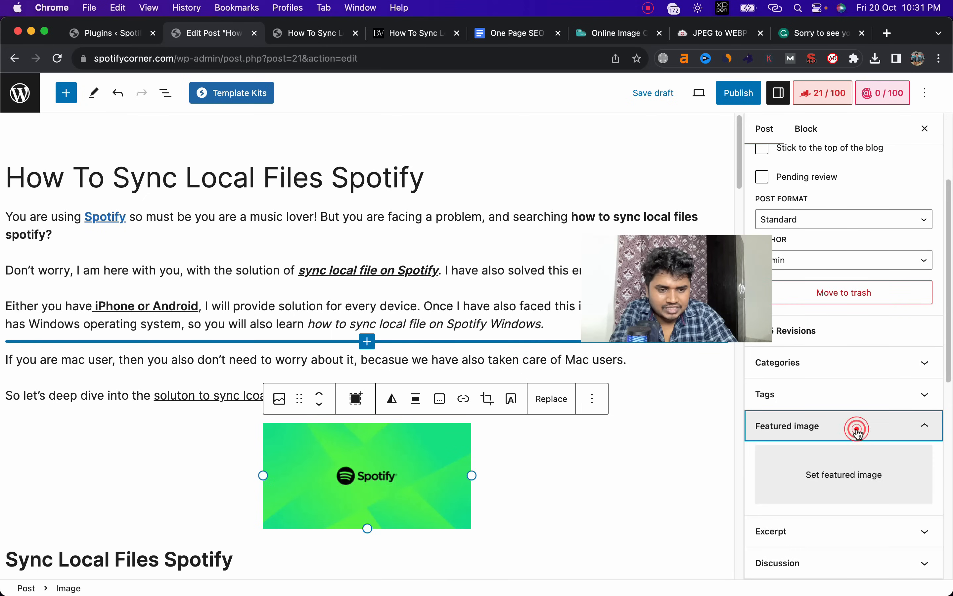
left_click(872, 482)
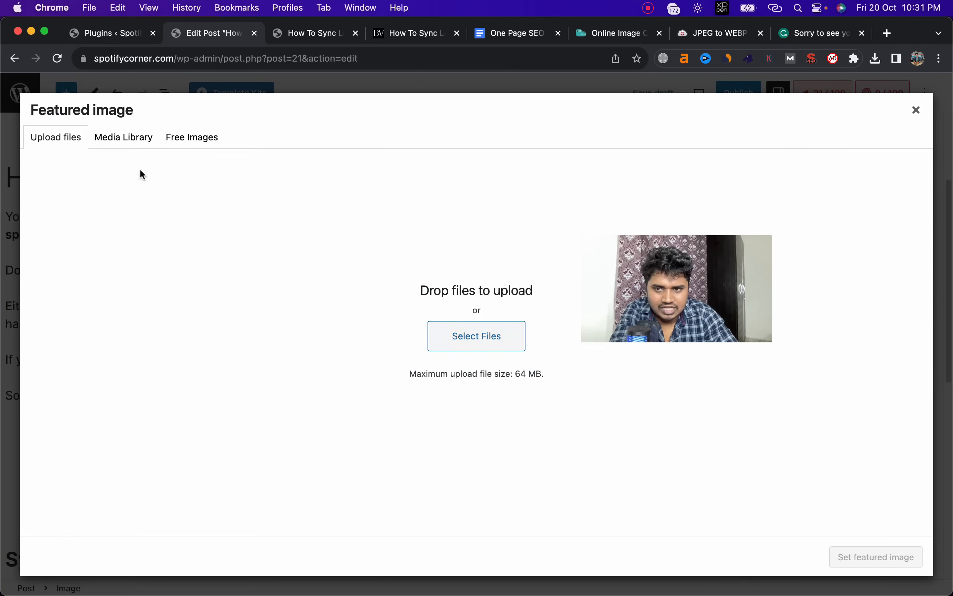
left_click(117, 137)
left_click(83, 251)
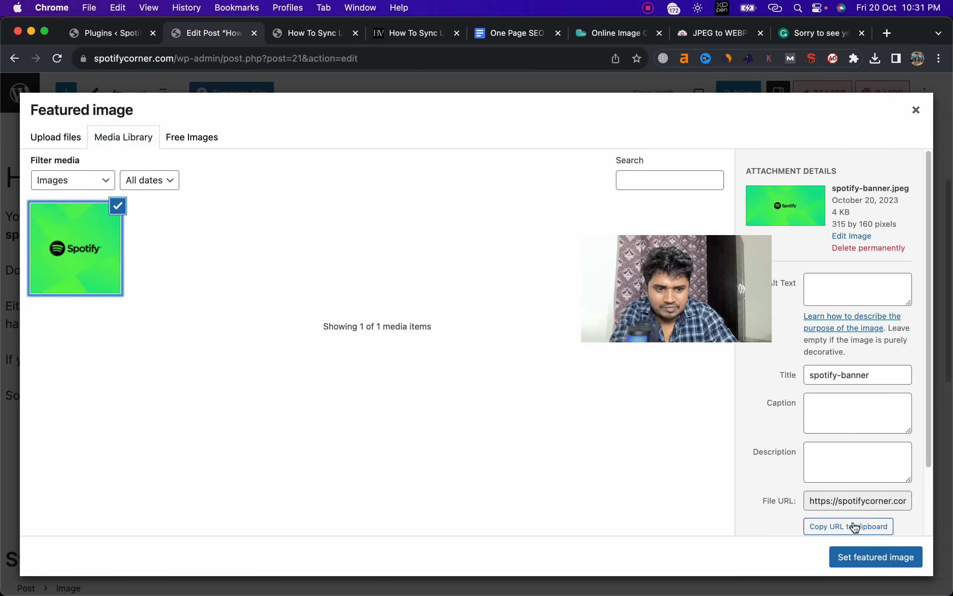
left_click(866, 557)
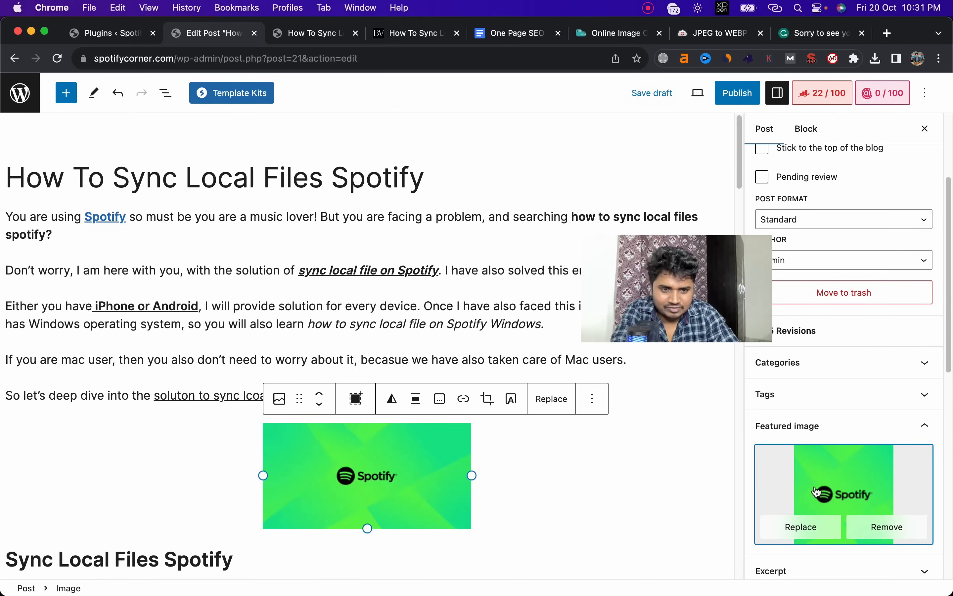
Publish the "How To Sync Local Files Spotify" post and confirm the pre-publish check
left_click(736, 93)
left_click(800, 97)
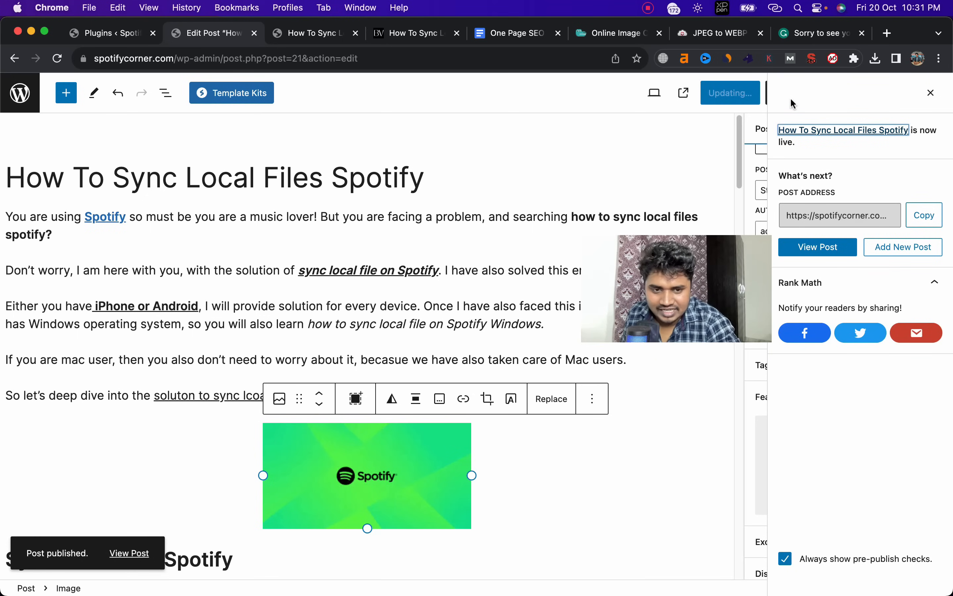
Open the published "How To Sync Local Files Spotify" post, then download the converted spotify-banner.webp from CloudConvert
left_click(819, 248)
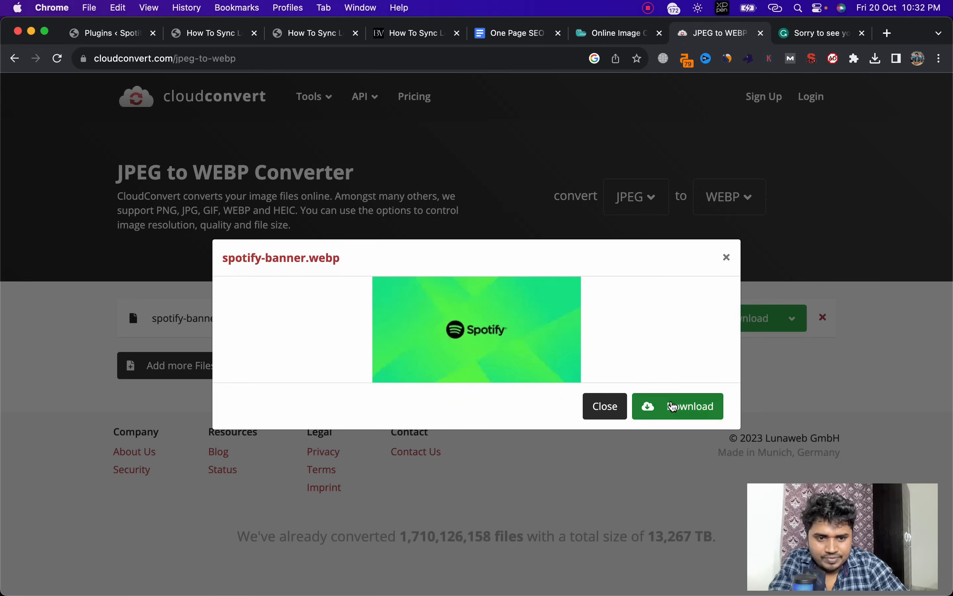
left_click(674, 405)
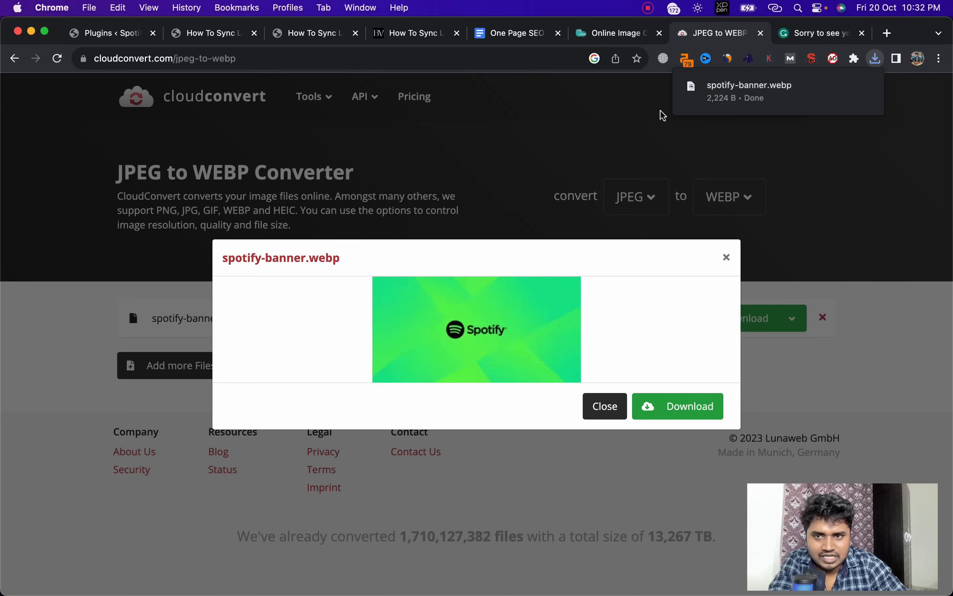
Check the post's card and featured image on the Spotify Corner homepage, look through the live post, and return to the homepage
left_click(237, 34)
scroll(290, 308, "down", 3)
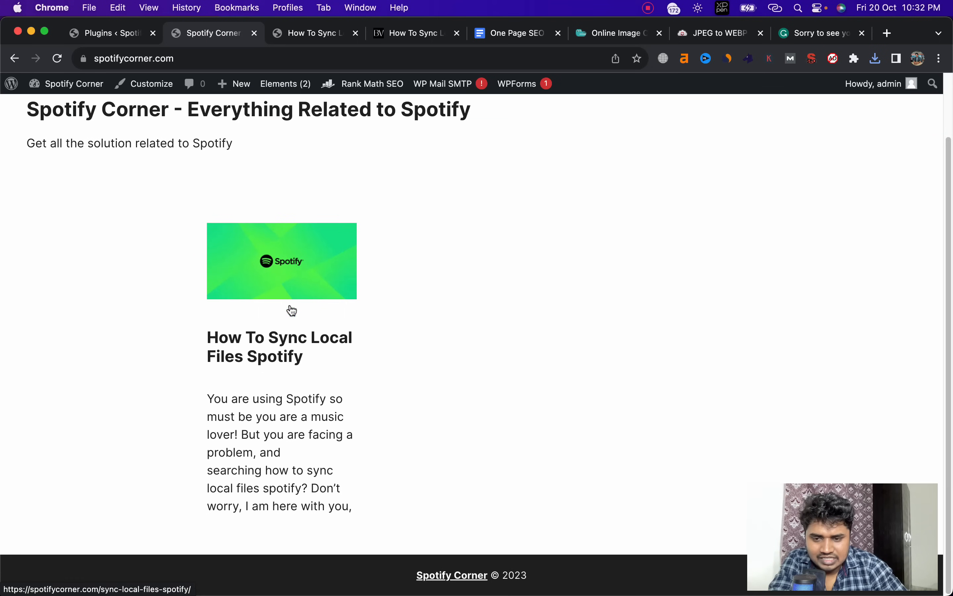
scroll(290, 307, "up", 3)
scroll(291, 305, "down", 2)
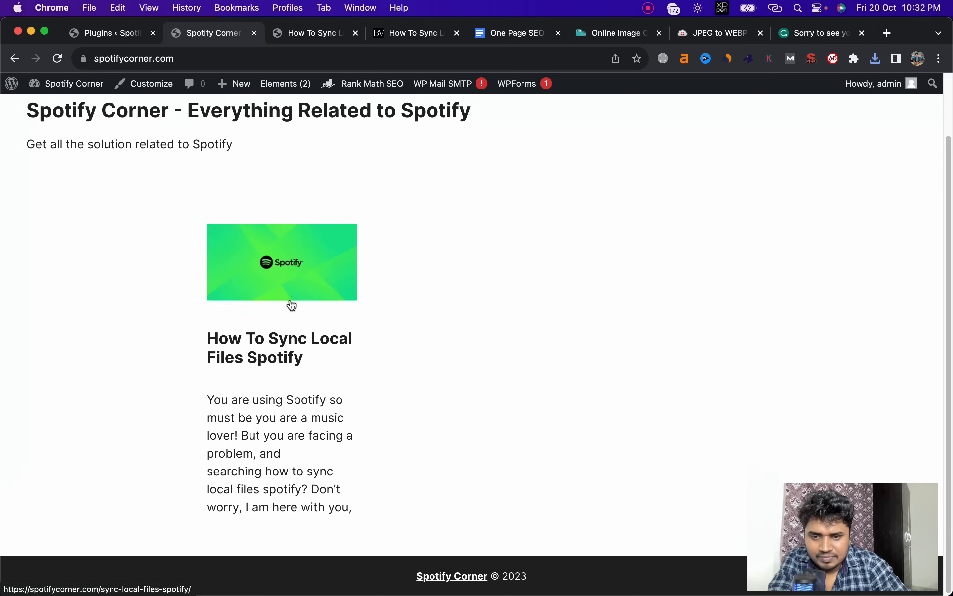
left_click(292, 343)
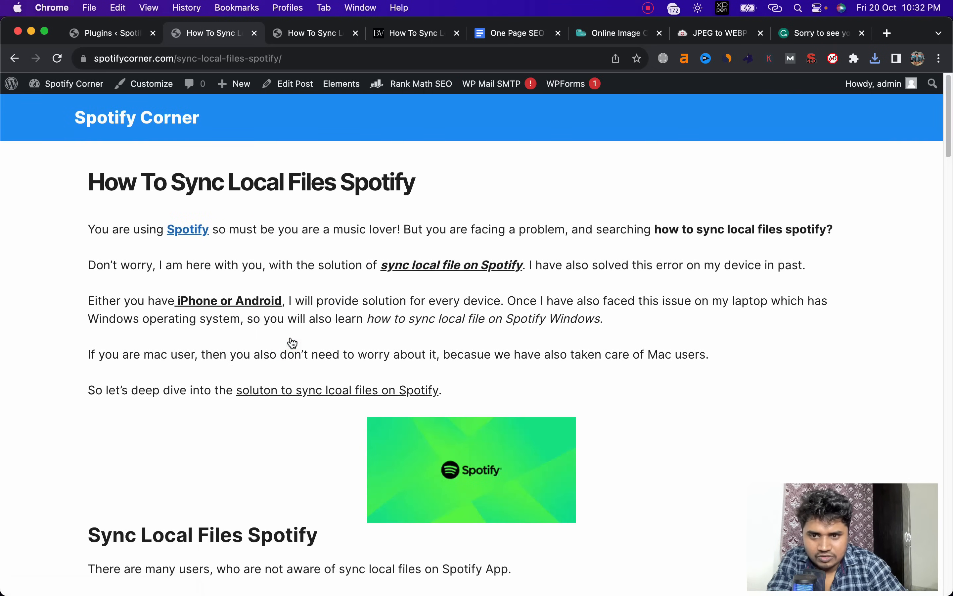
scroll(294, 337, "down", 10)
scroll(294, 337, "down", 5)
scroll(293, 337, "up", 15)
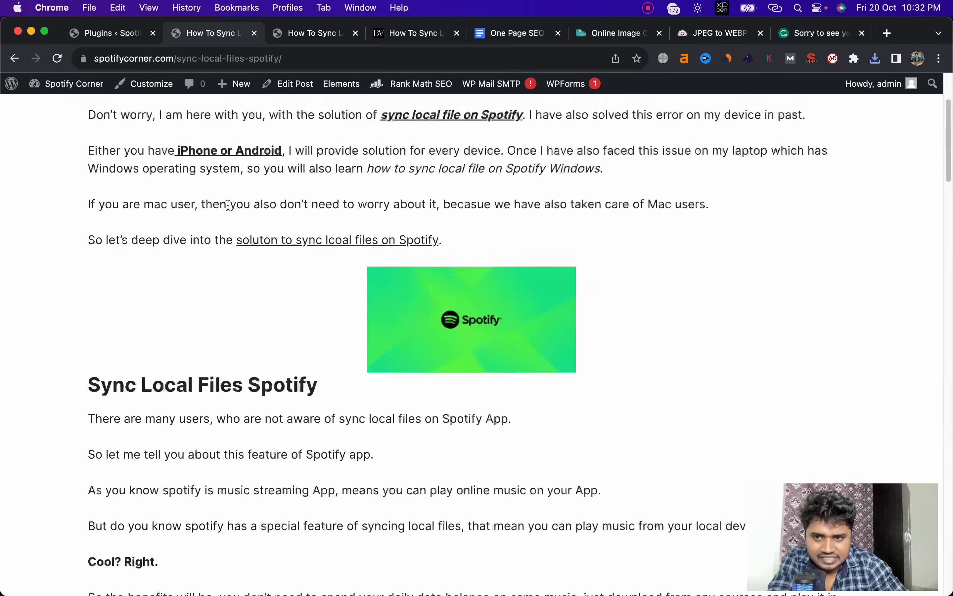
left_click(150, 131)
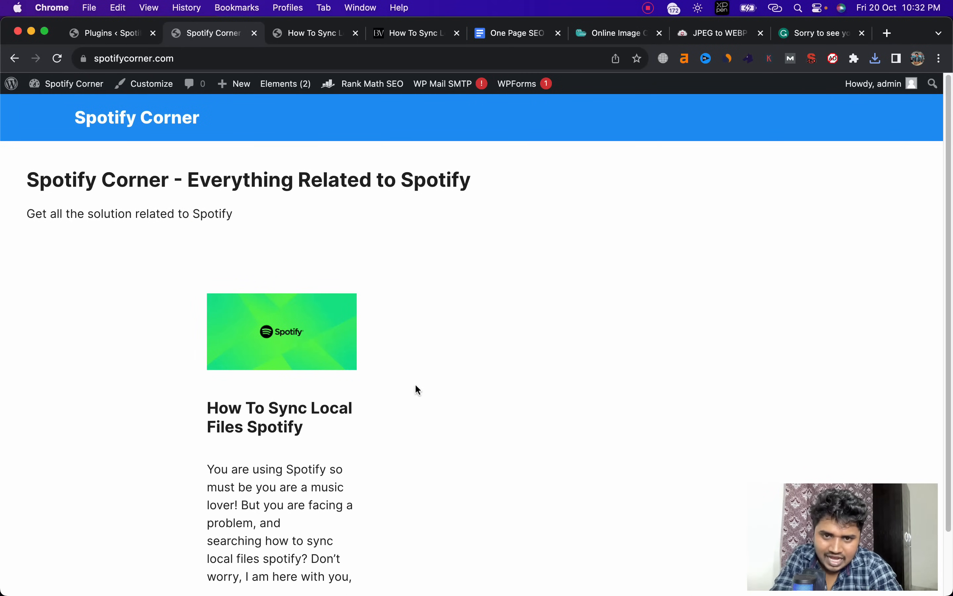
Switch to the One Page SEO document in Google Docs and review the Page Speed Optimization and Increase CTR items
key("super+5")
scroll(518, 235, "up", 5)
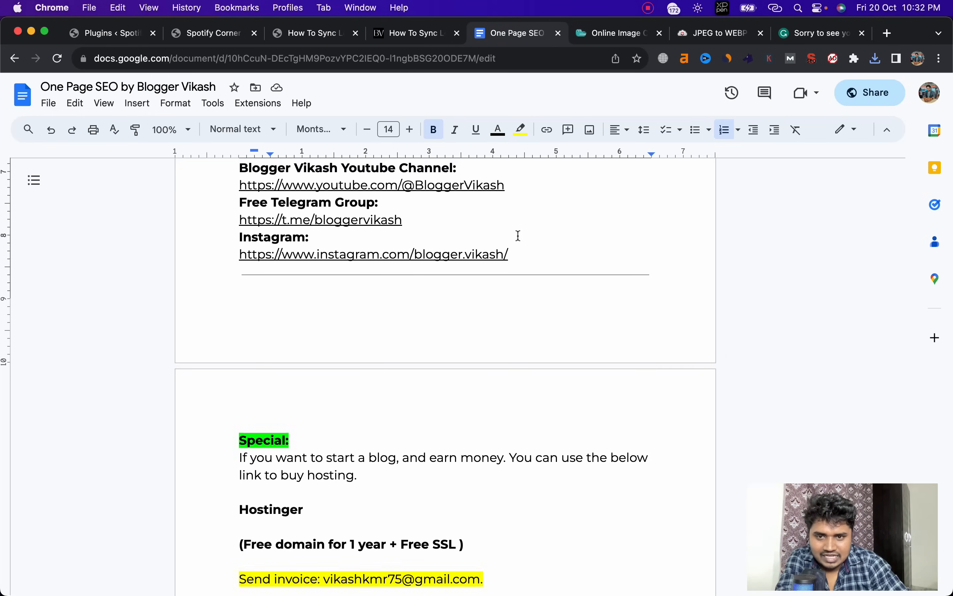
scroll(518, 235, "down", 2)
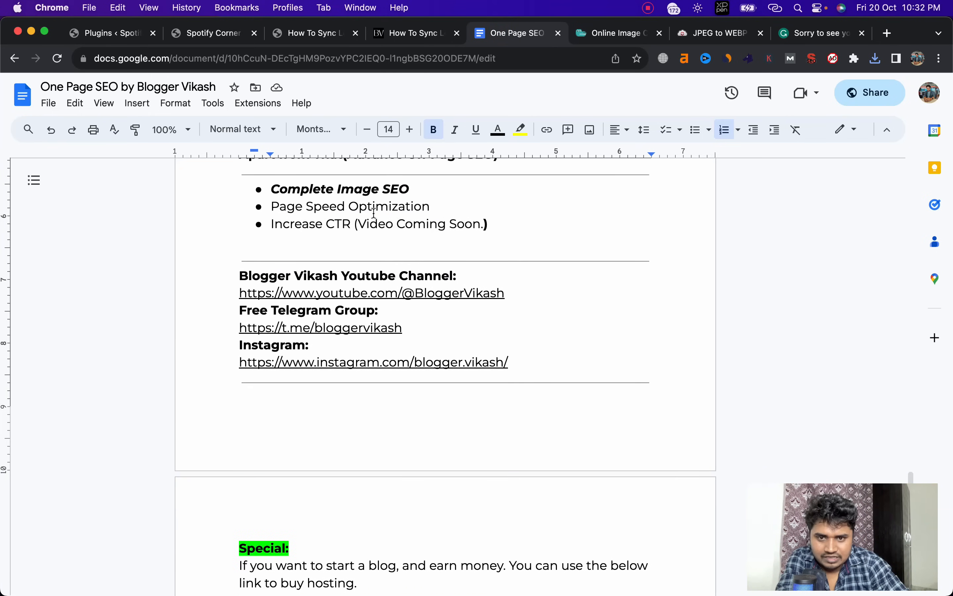
left_click_drag(285, 206, 421, 207)
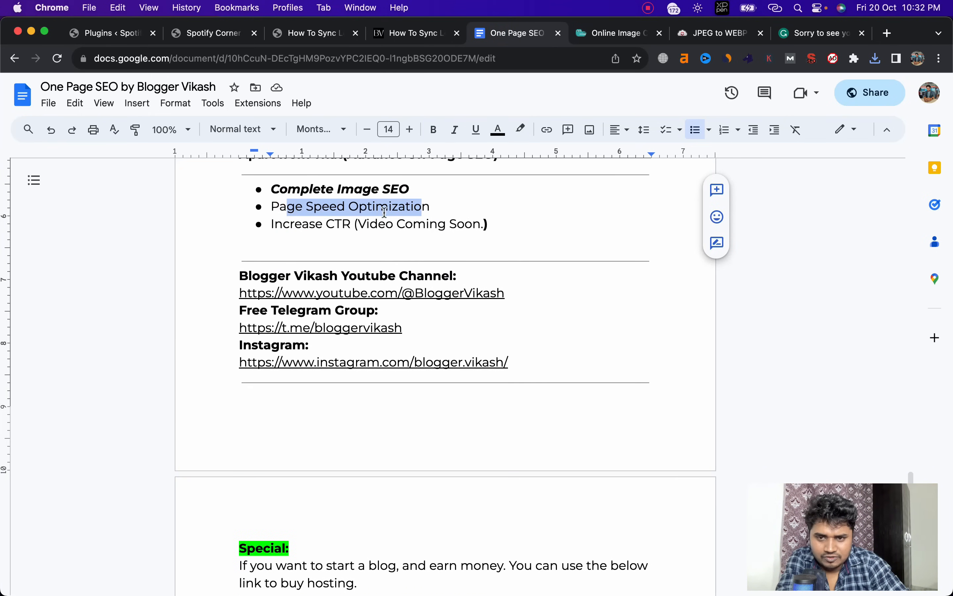
left_click_drag(283, 223, 519, 227)
Read the YouTube, Telegram and Instagram links and the Special section about Hostinger hosting at the document's end
scroll(486, 276, "down", 3)
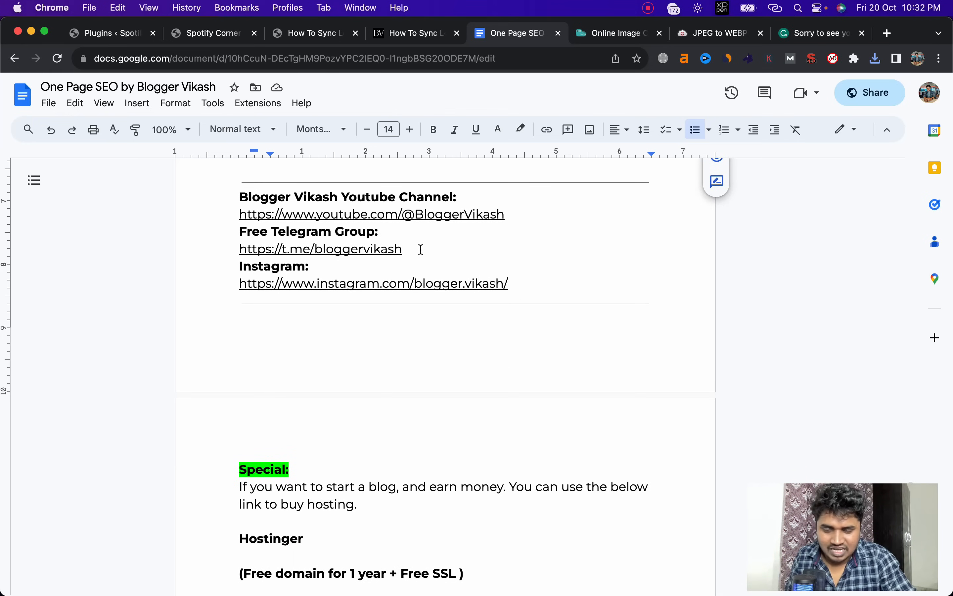
triple_click(419, 249)
left_click(378, 349)
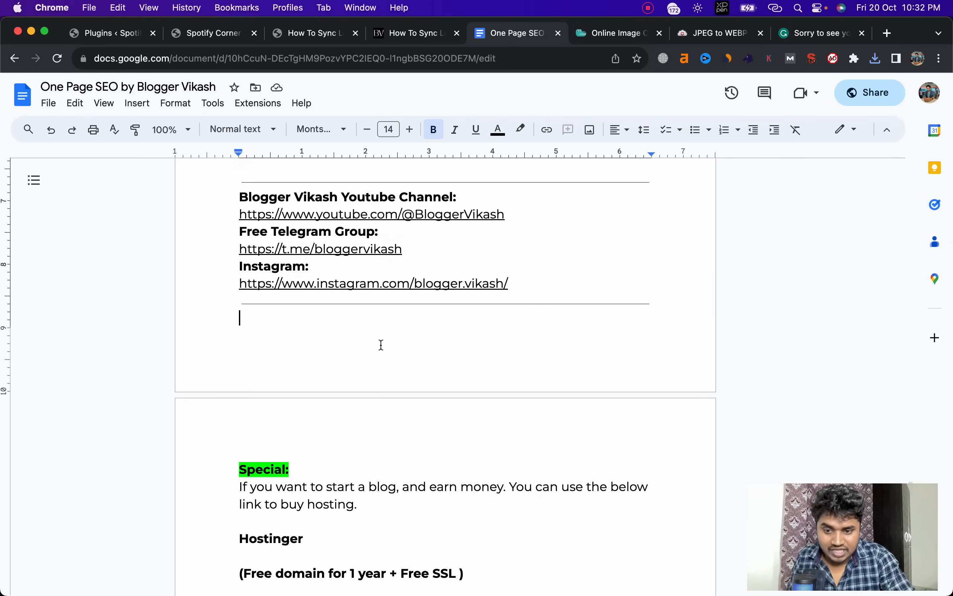
scroll(381, 344, "down", 10)
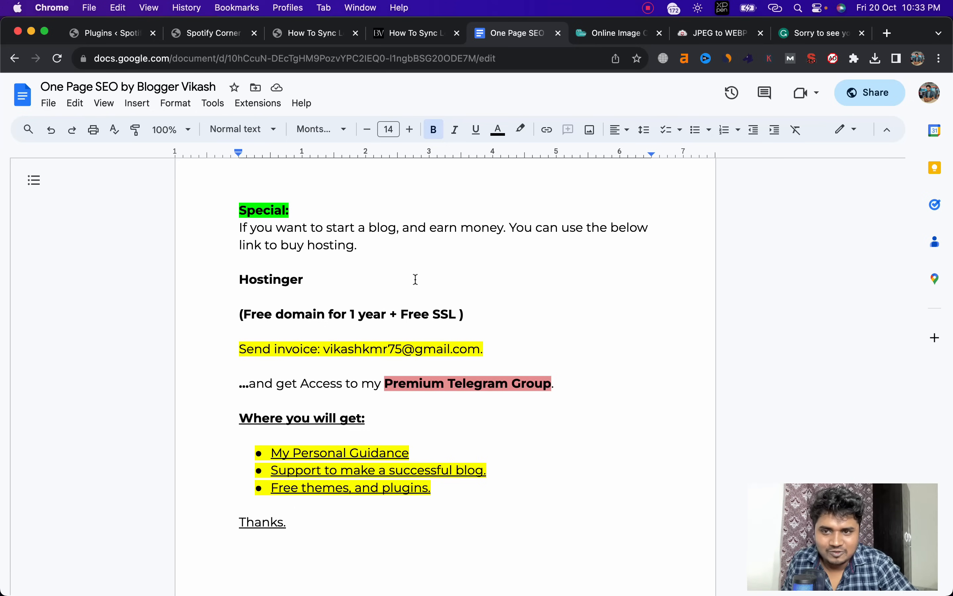
scroll(416, 279, "up", 10)
scroll(416, 279, "down", 10)
scroll(416, 278, "up", 5)
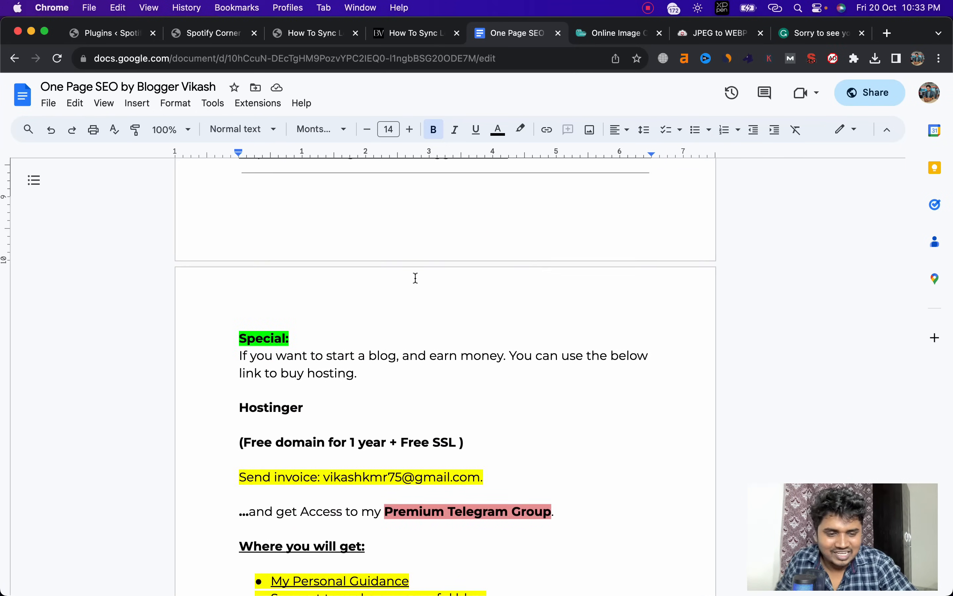
scroll(416, 278, "down", 1)
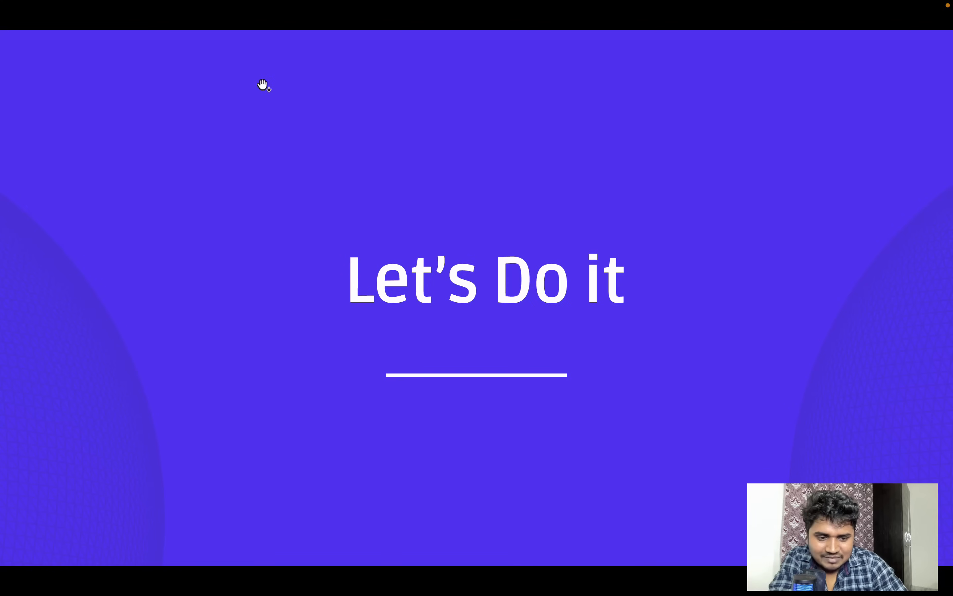